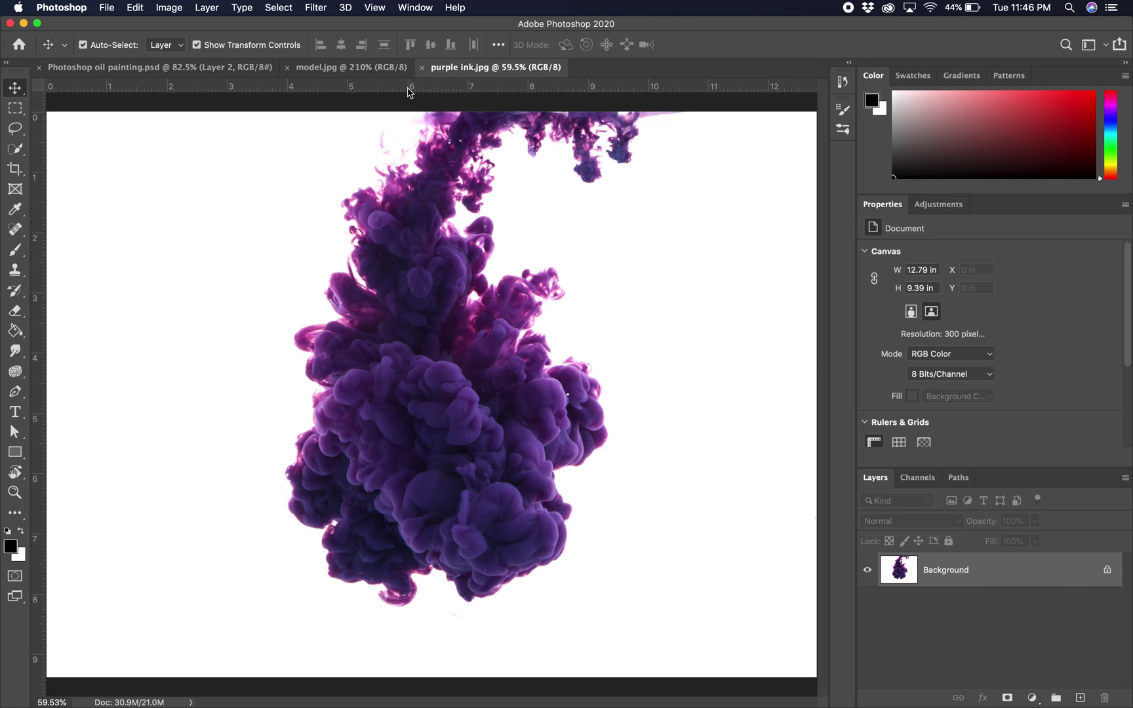
Step: Start a new document from the model.jpg view, entering width 5 and height 3 and switching the unit to inches
{"action": "left_click", "coordinate": [351, 67]}
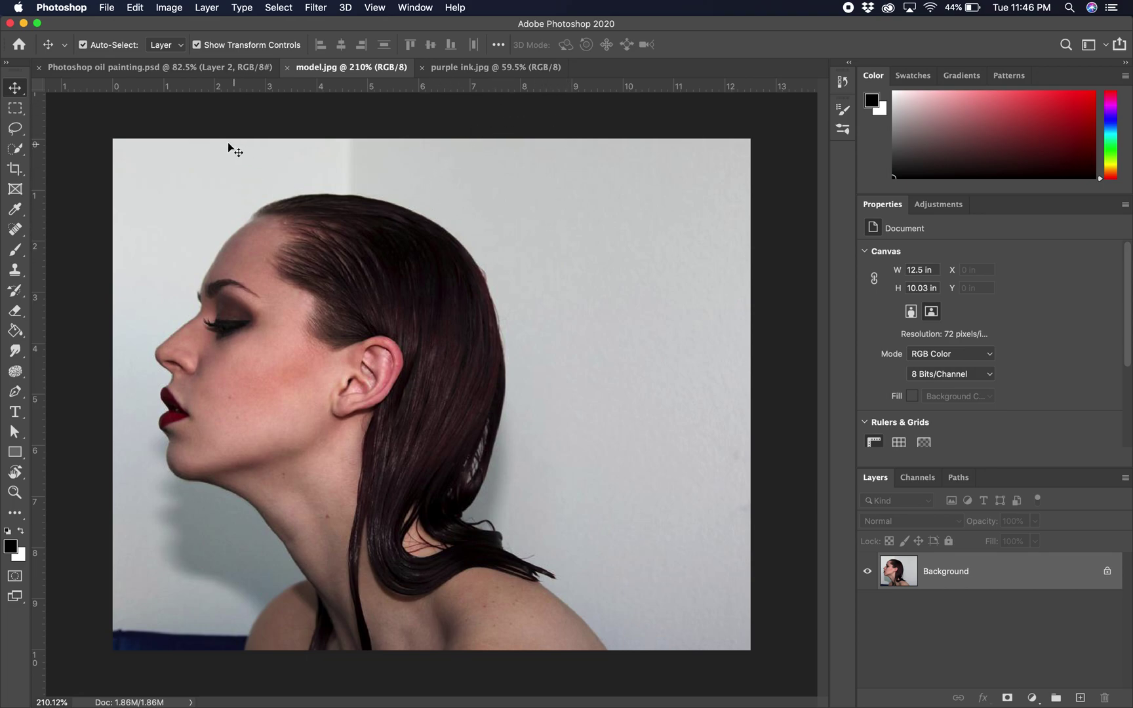
{"action": "left_click", "coordinate": [105, 8]}
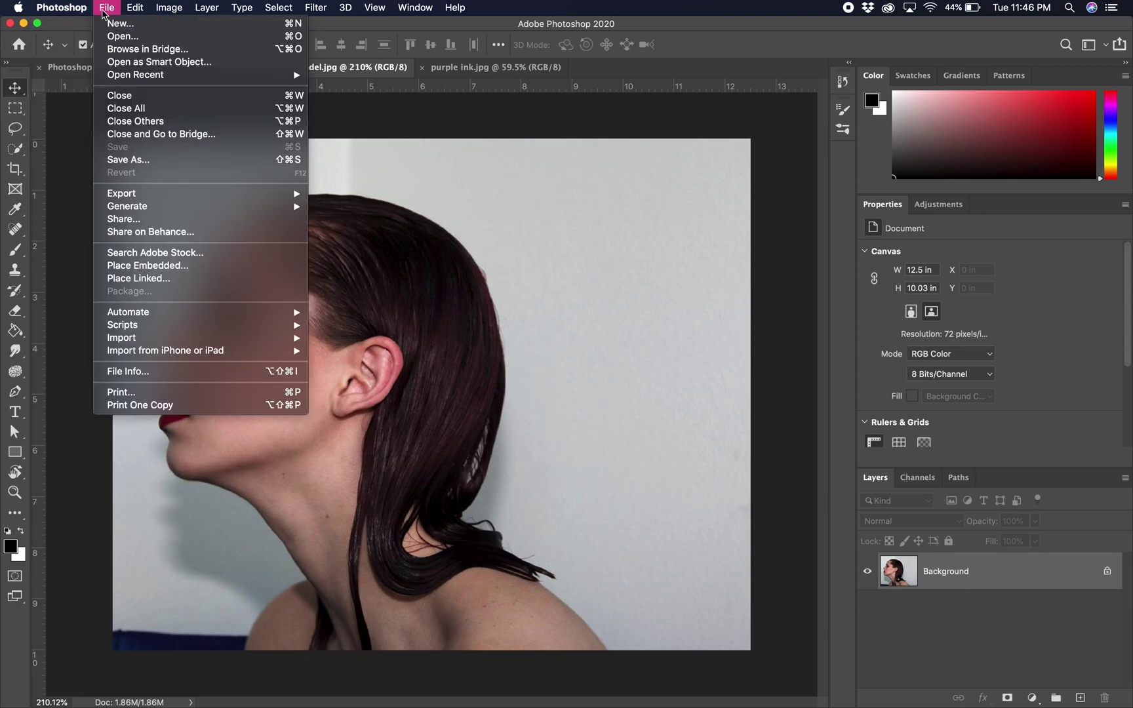
{"action": "left_click", "coordinate": [118, 23]}
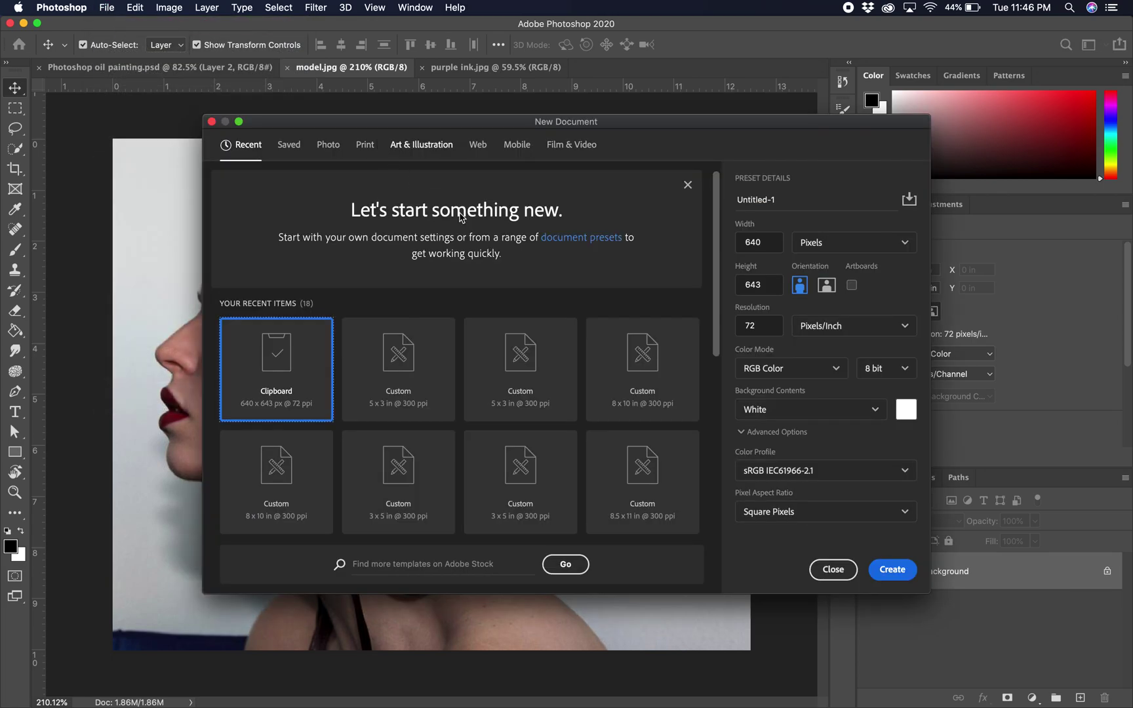
{"action": "left_click_drag", "start_coordinate": [770, 242], "coordinate": [727, 244]}
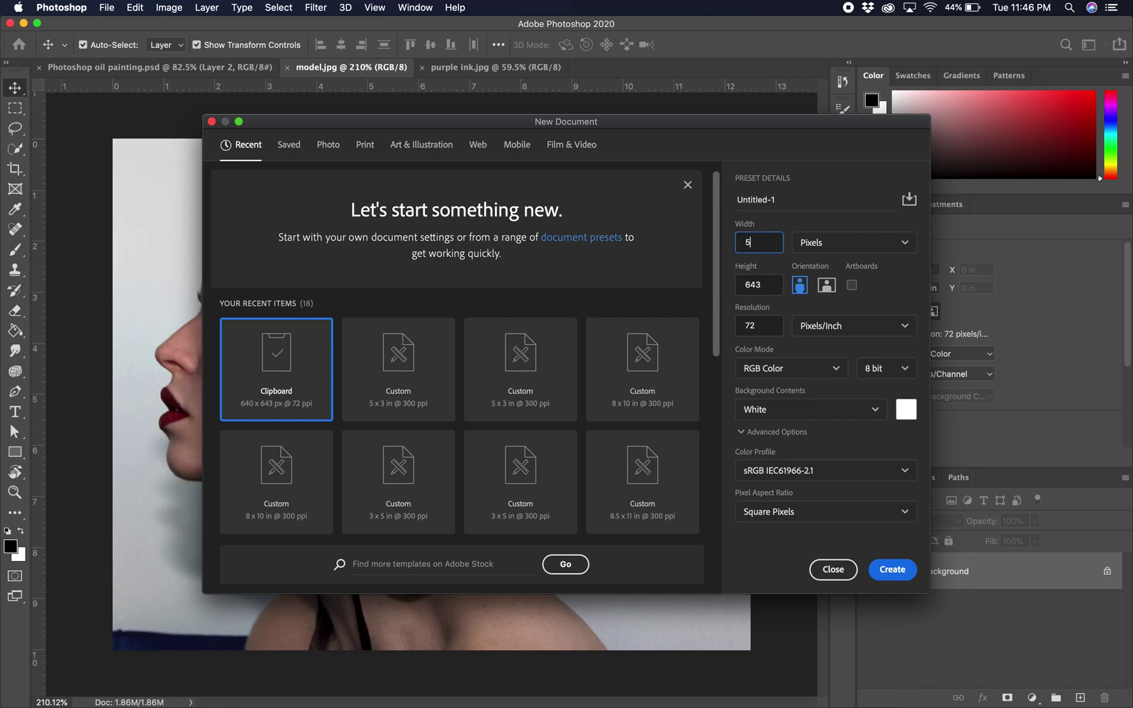
{"action": "type", "text": "5"}
{"action": "left_click_drag", "start_coordinate": [766, 283], "coordinate": [735, 288]}
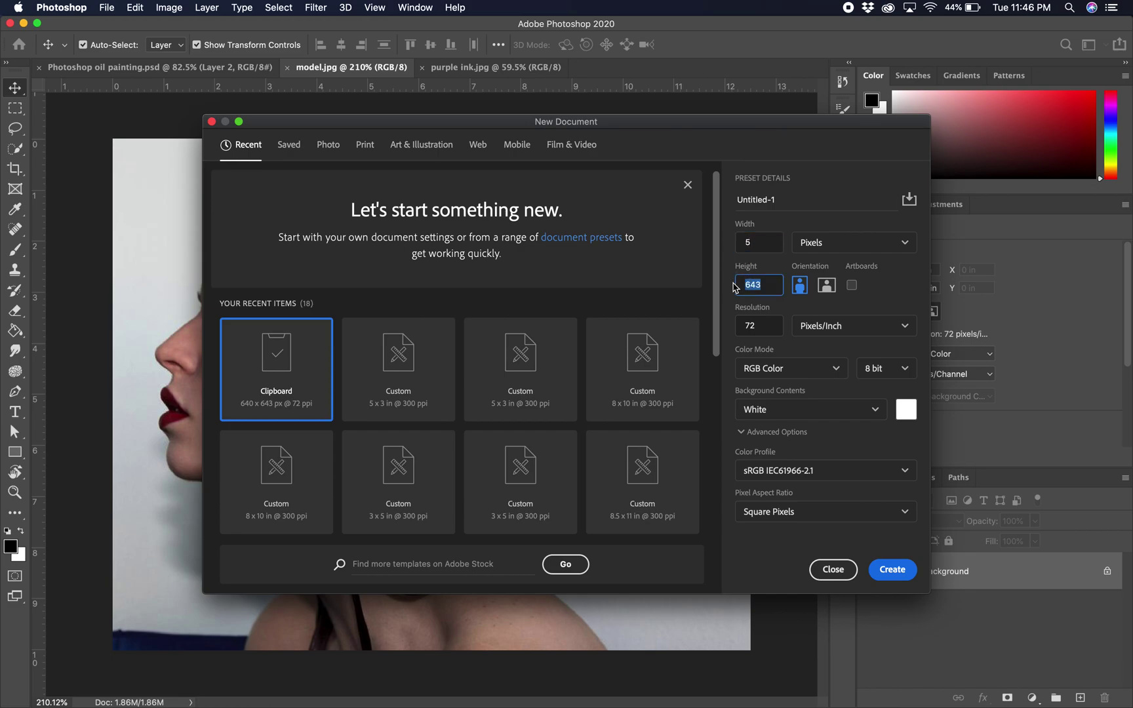
{"action": "type", "text": "3"}
{"action": "left_click", "coordinate": [818, 243]}
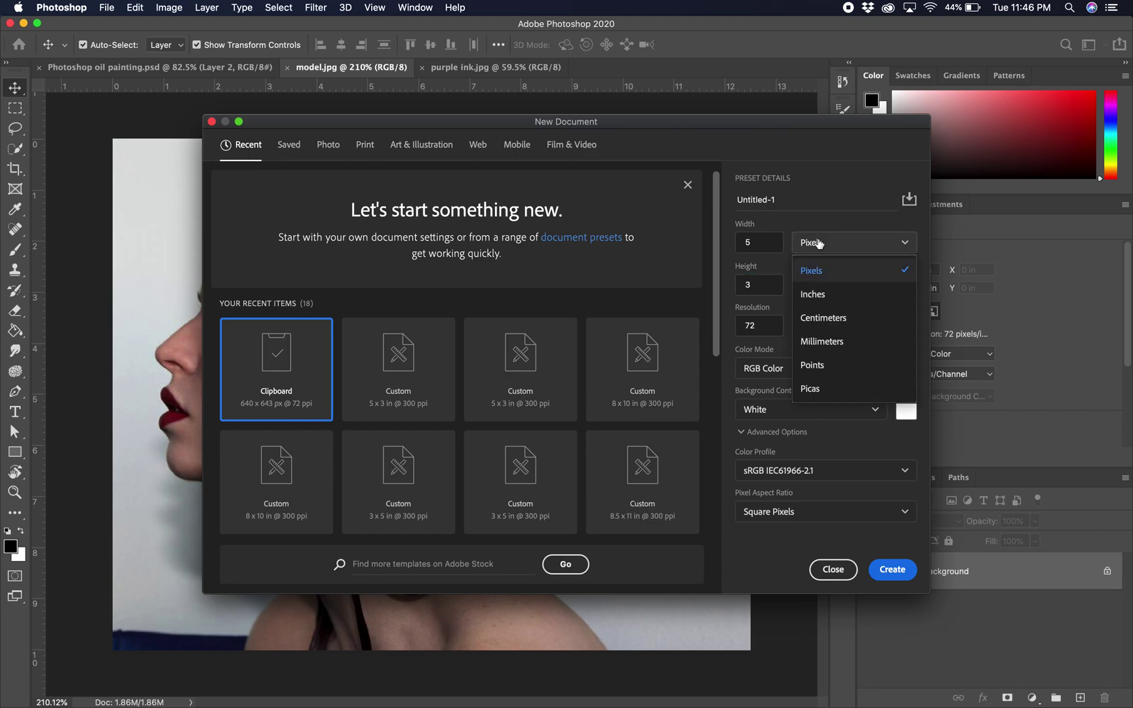
{"action": "left_click", "coordinate": [827, 294]}
Step: Create the new document at 5 × 3 inches and 300 pixels/inch, and switch to the purple ink.jpg document
{"action": "double_click", "coordinate": [758, 243]}
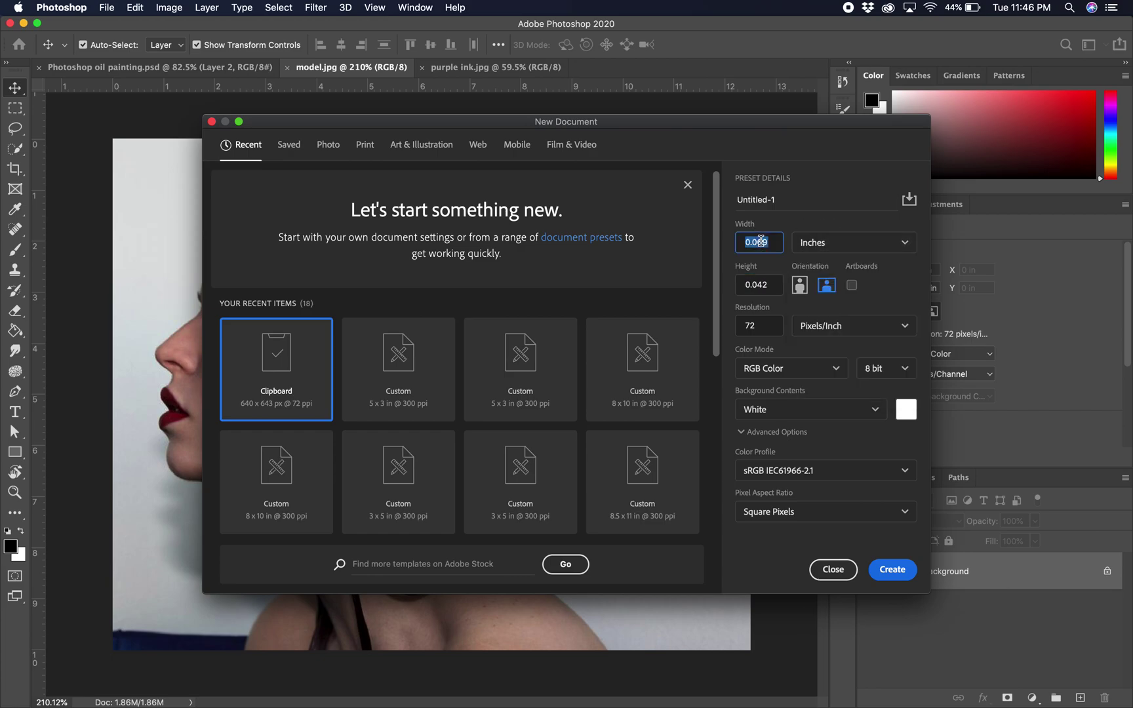
{"action": "type", "text": "5"}
{"action": "double_click", "coordinate": [762, 282]}
{"action": "type", "text": "3"}
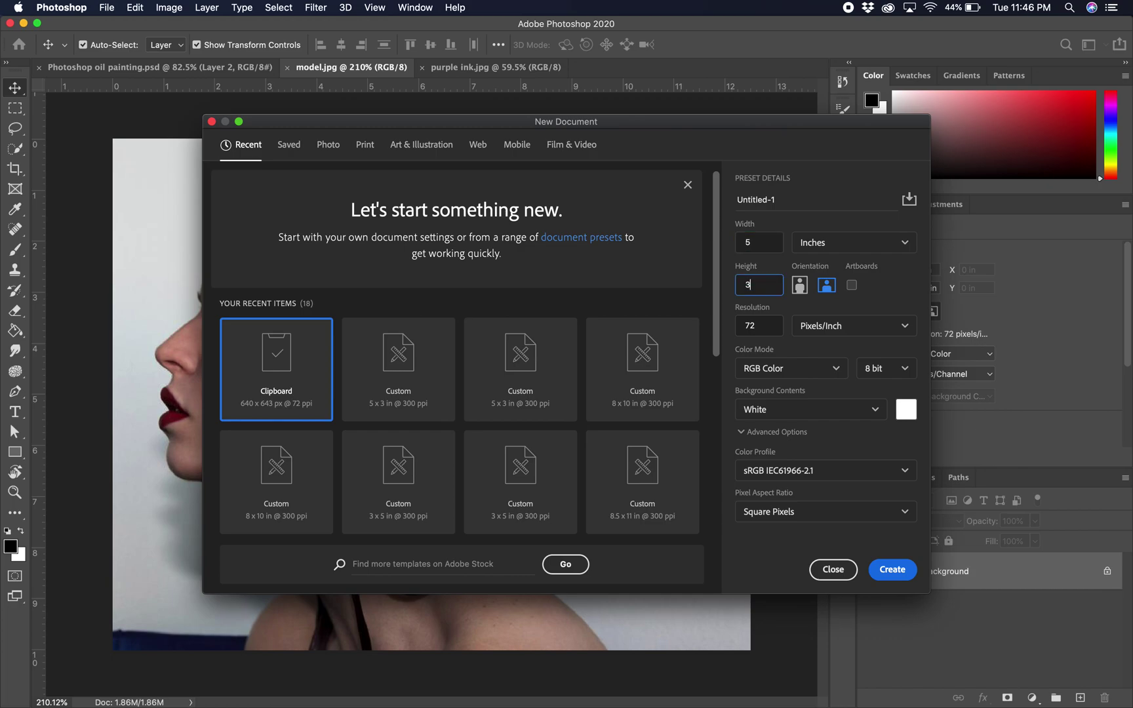
{"action": "double_click", "coordinate": [735, 330]}
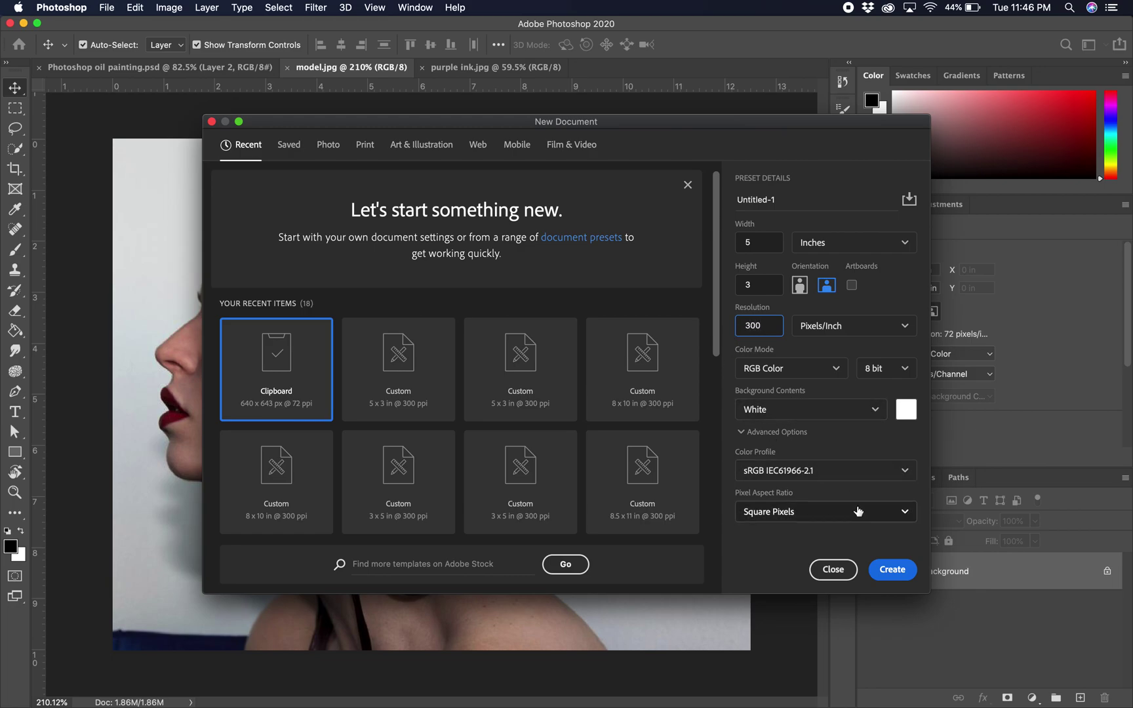
{"action": "left_click", "coordinate": [888, 570]}
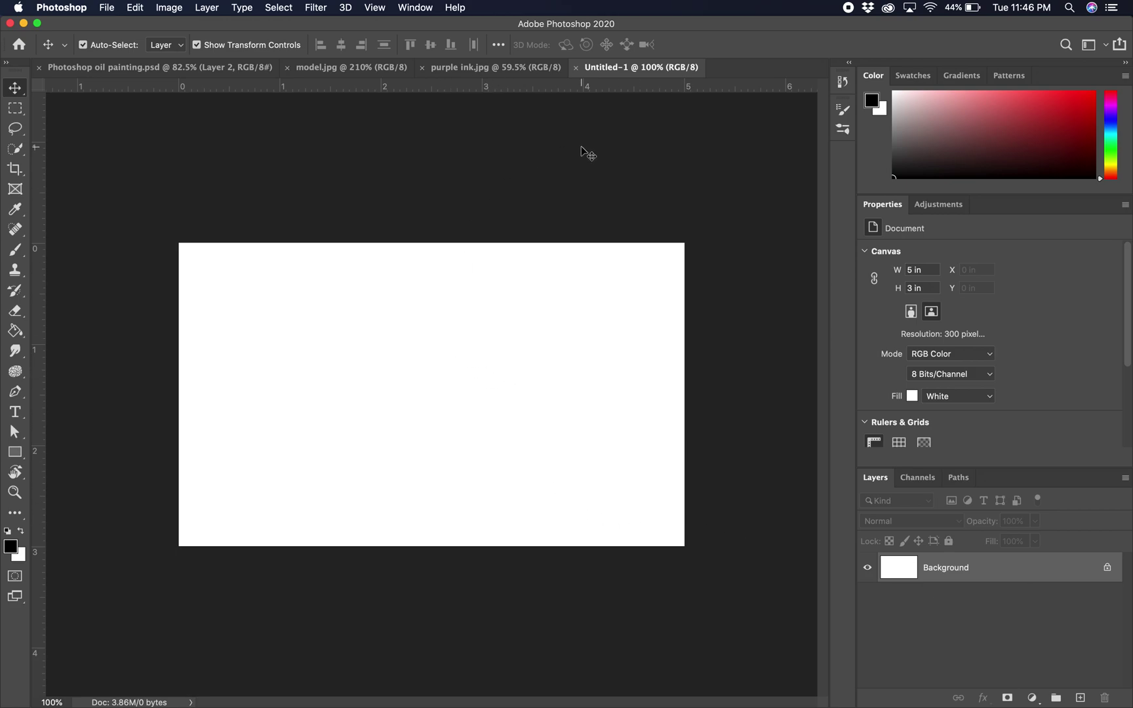
{"action": "left_click", "coordinate": [473, 67]}
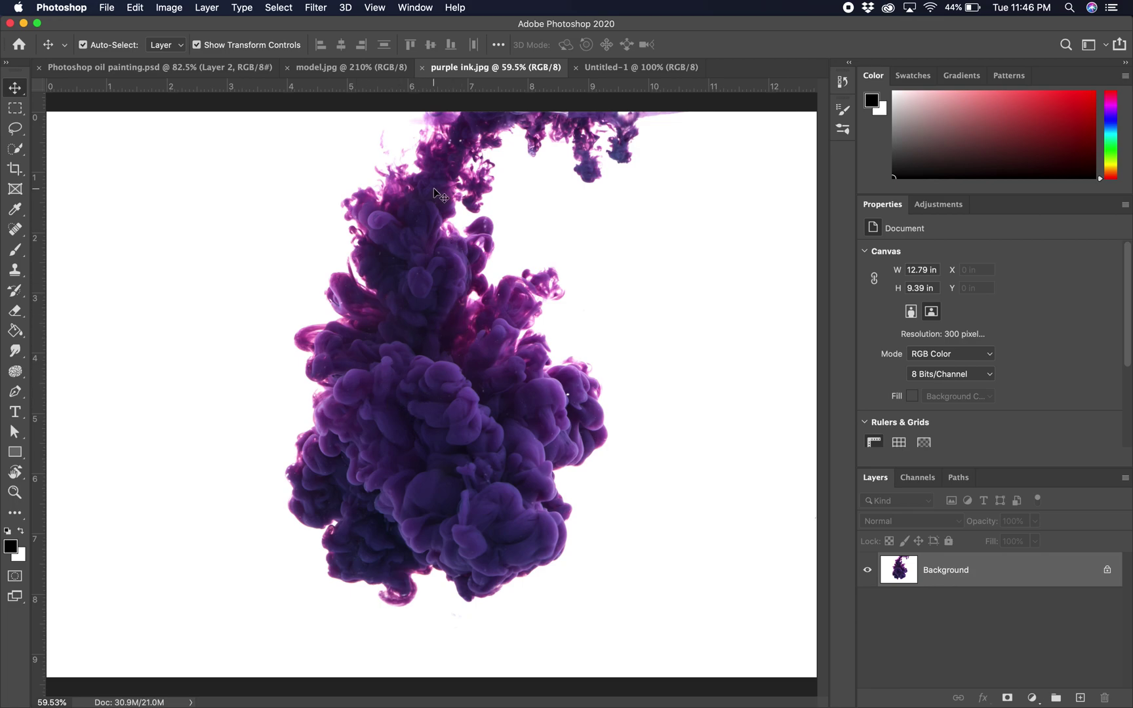
Step: Try to select the upper part of the purple ink with the Quick Selection tool, and clear the selection
{"action": "scroll", "coordinate": [433, 195], "scroll_direction": "up", "scroll_amount": 5}
{"action": "scroll", "coordinate": [433, 195], "scroll_direction": "up", "scroll_amount": 5}
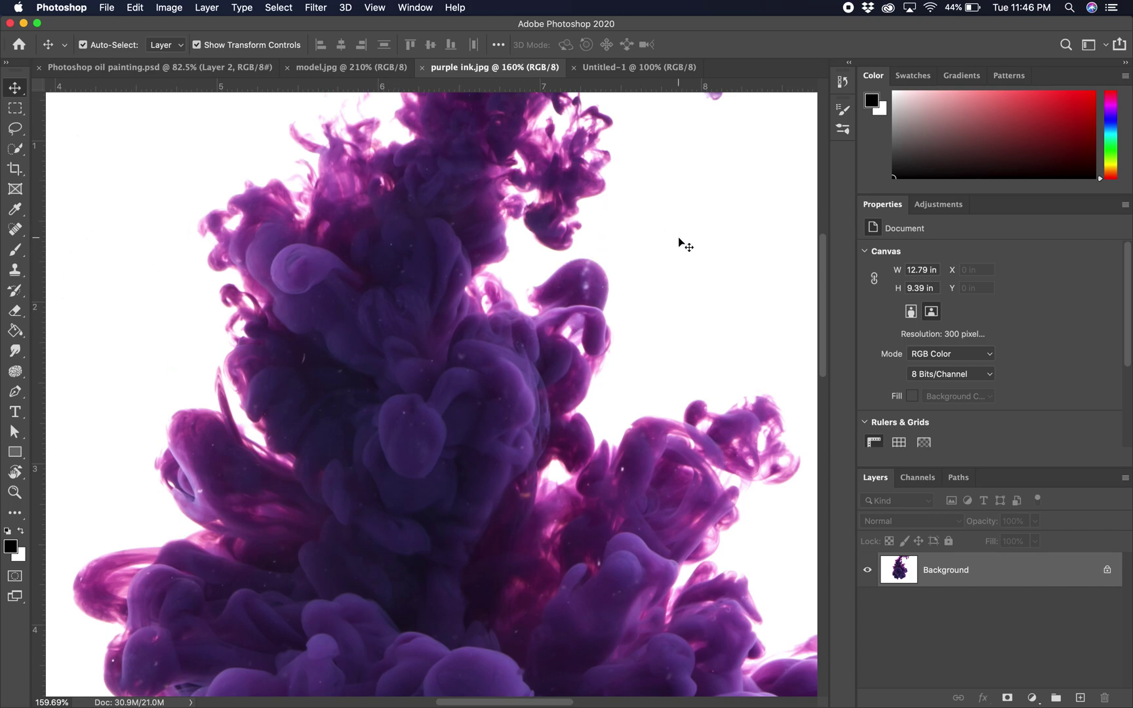
{"action": "scroll", "coordinate": [655, 190], "scroll_direction": "up", "scroll_amount": 4}
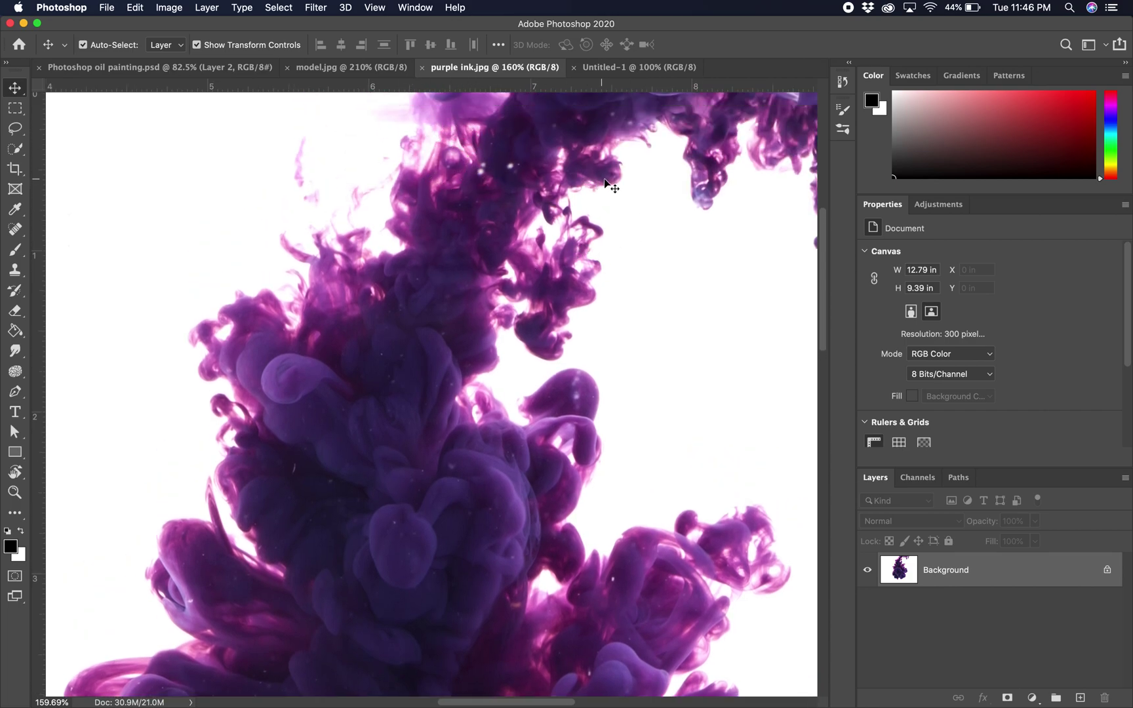
{"action": "left_click", "coordinate": [15, 148]}
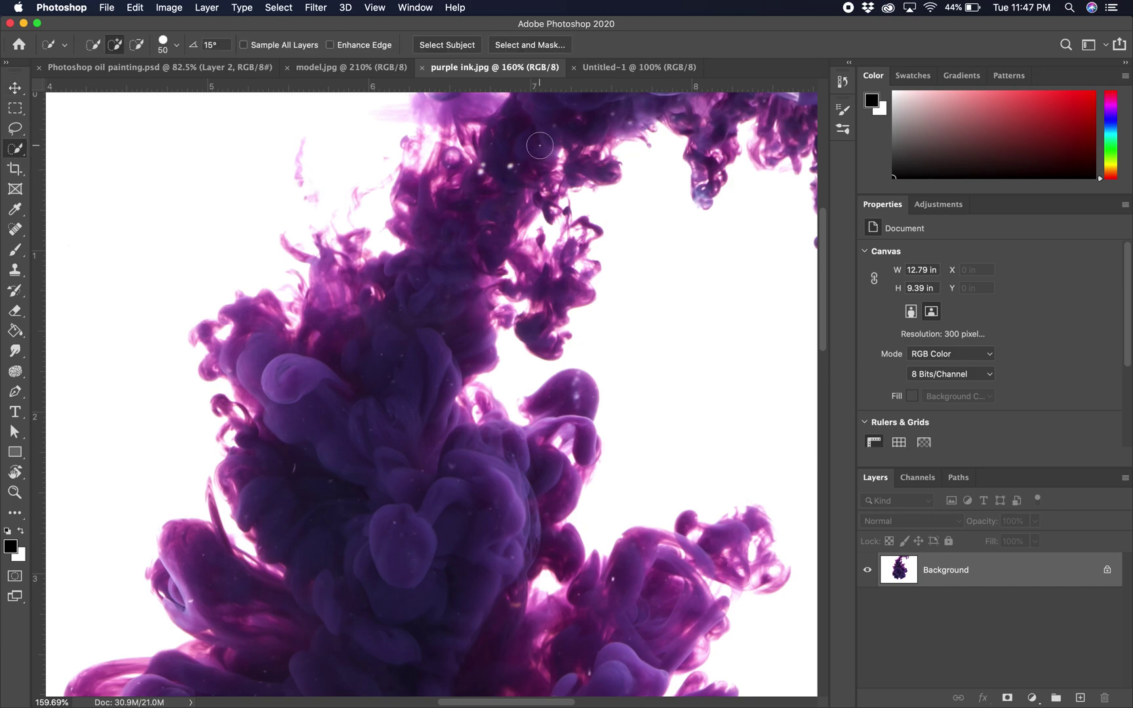
{"action": "mouse_move", "coordinate": [537, 139]}
{"action": "left_mouse_down"}
{"action": "mouse_move", "coordinate": [554, 125]}
{"action": "mouse_move", "coordinate": [488, 192]}
{"action": "mouse_move", "coordinate": [452, 252]}
{"action": "mouse_move", "coordinate": [506, 253]}
{"action": "mouse_move", "coordinate": [558, 328]}
{"action": "mouse_move", "coordinate": [511, 266]}
{"action": "left_mouse_up"}
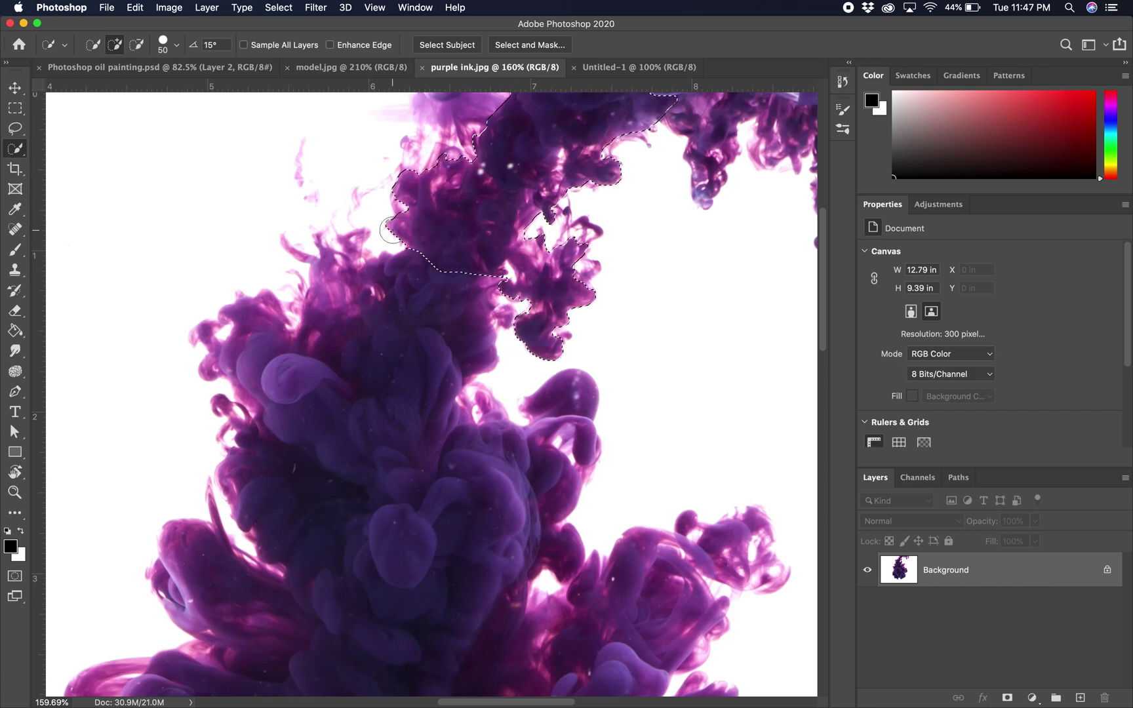
{"action": "key", "text": "super+d"}
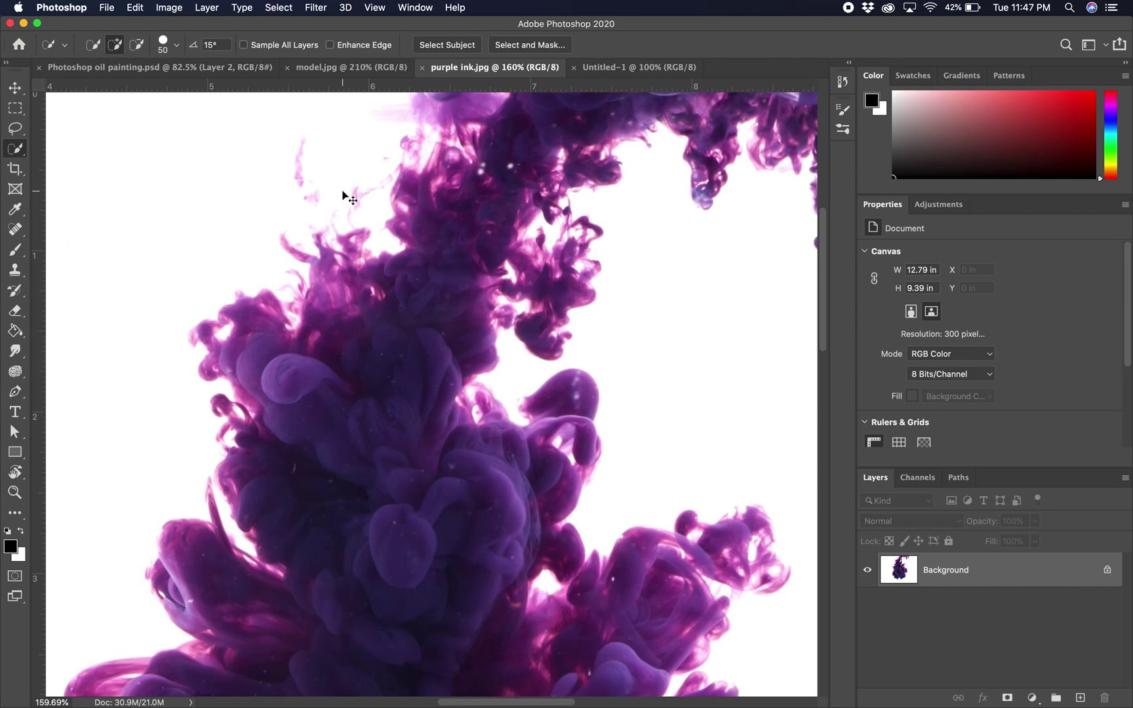
{"action": "key", "text": "super+0"}
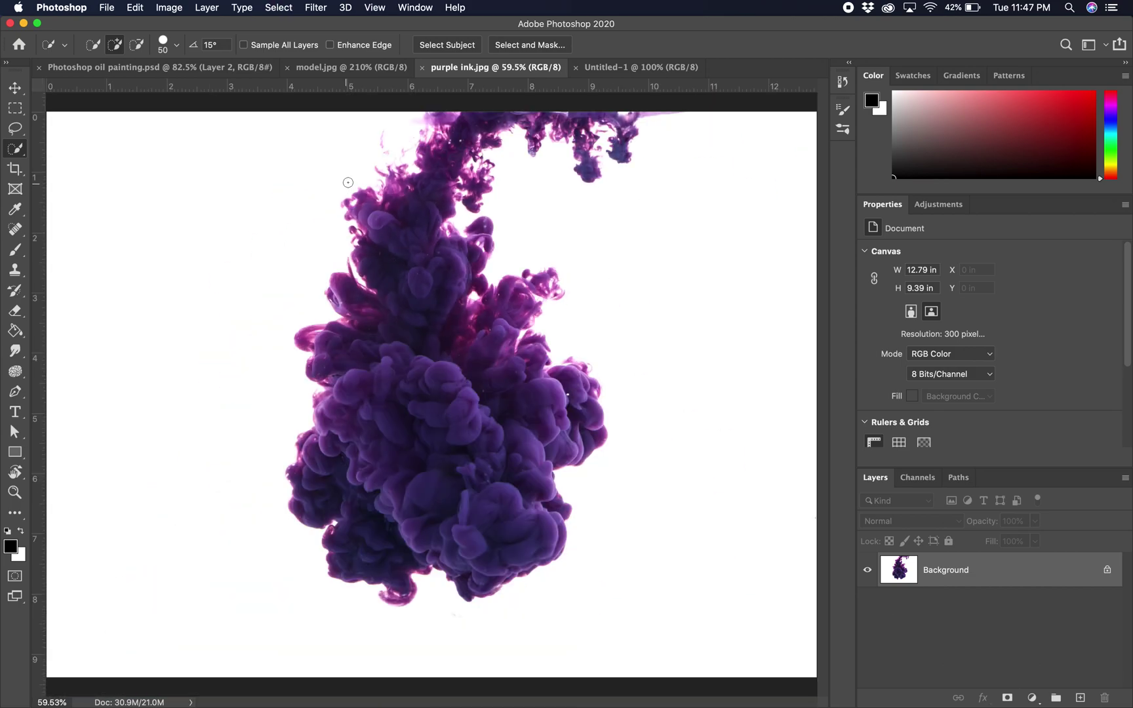
Step: Select the white background around the ink with Color Range, sampling white with Fuzziness 106
{"action": "left_click", "coordinate": [278, 8]}
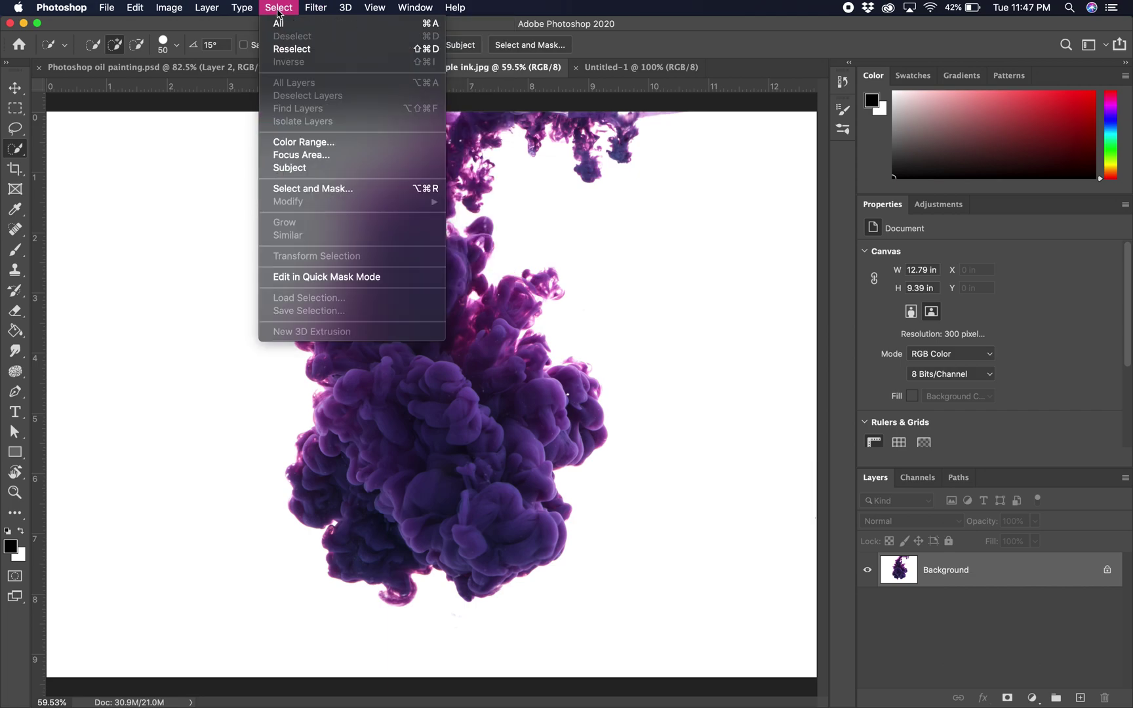
{"action": "left_click", "coordinate": [289, 142]}
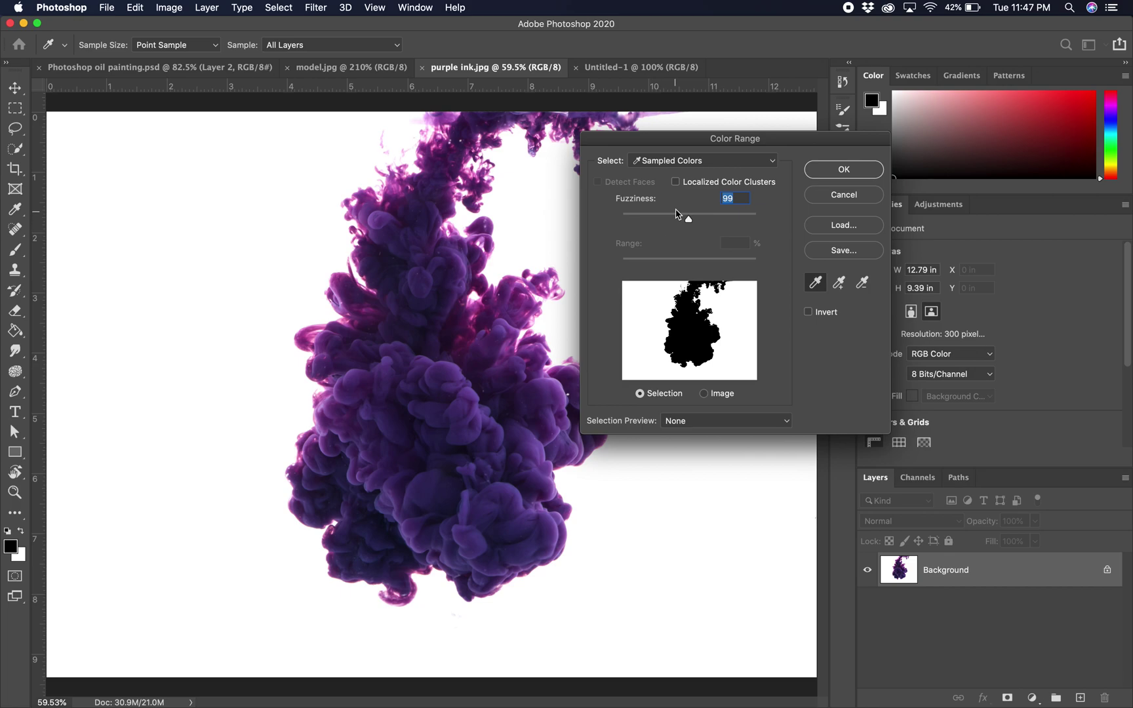
{"action": "left_click", "coordinate": [246, 252]}
{"action": "left_click_drag", "start_coordinate": [685, 222], "coordinate": [683, 222]}
{"action": "key", "text": "Up"}
{"action": "key", "text": "Up"}
{"action": "key", "text": "Up"}
{"action": "key", "text": "Up"}
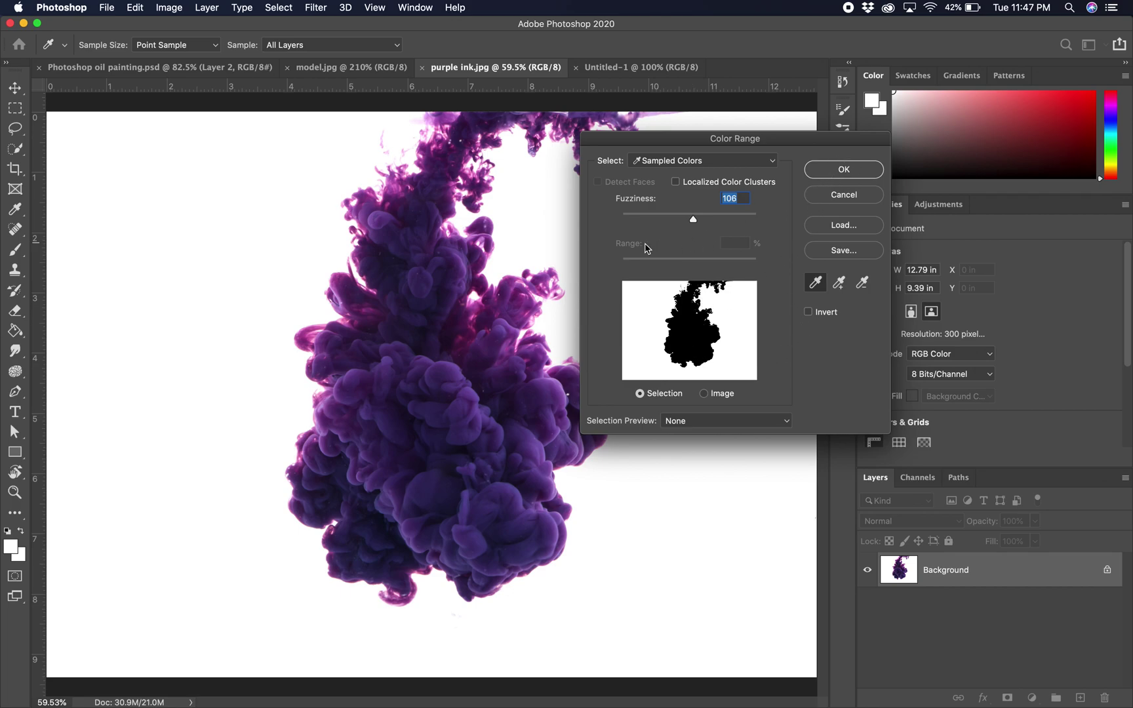
{"action": "key", "text": "Return"}
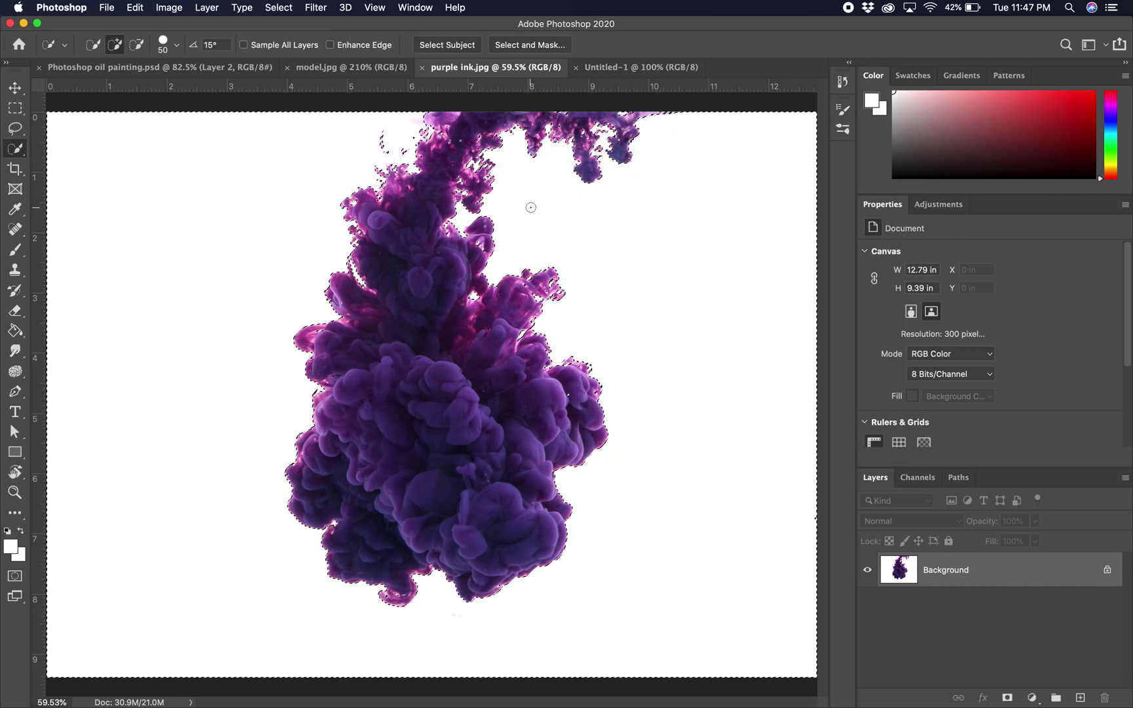
Step: Check the selection along the ink's edges and invert it so the purple ink is selected
{"action": "scroll", "coordinate": [468, 203], "scroll_direction": "up", "scroll_amount": 4}
{"action": "scroll", "coordinate": [468, 202], "scroll_direction": "up", "scroll_amount": 15}
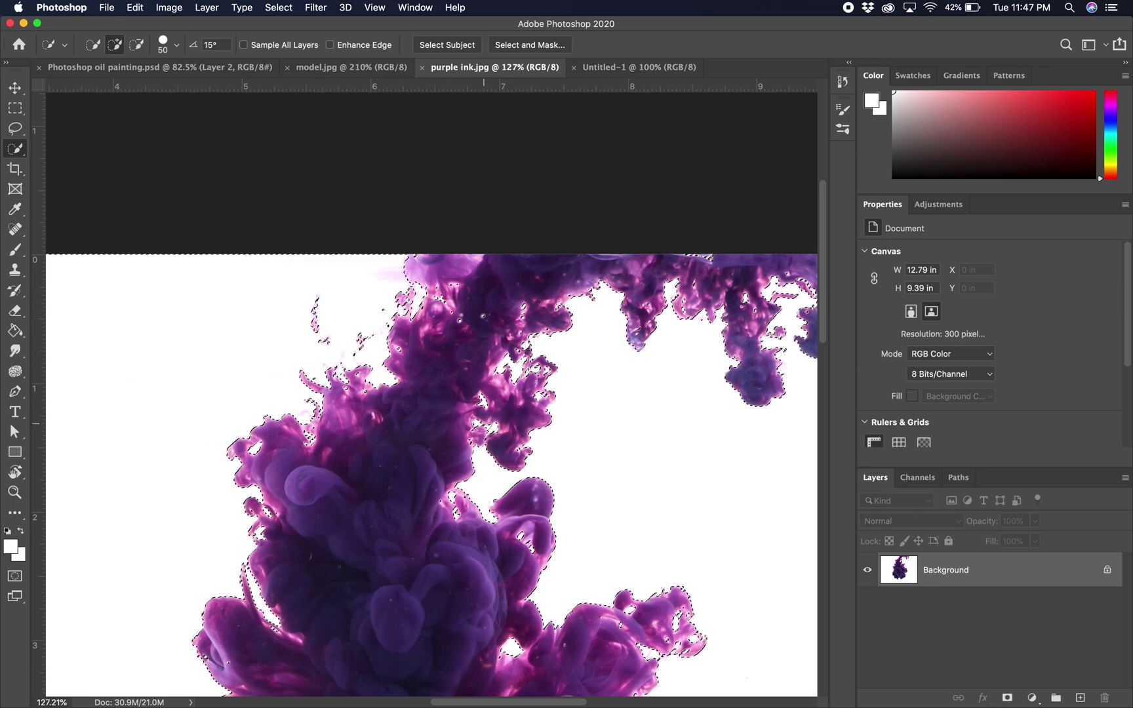
{"action": "key", "text": "super+0"}
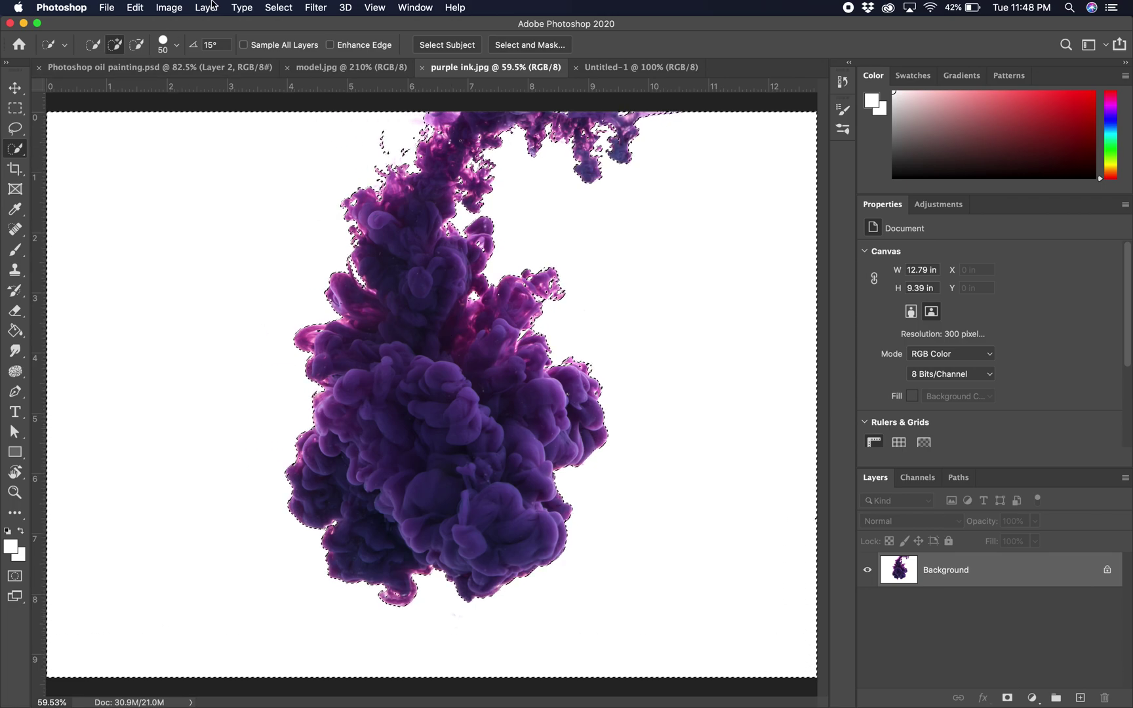
{"action": "left_click", "coordinate": [279, 7]}
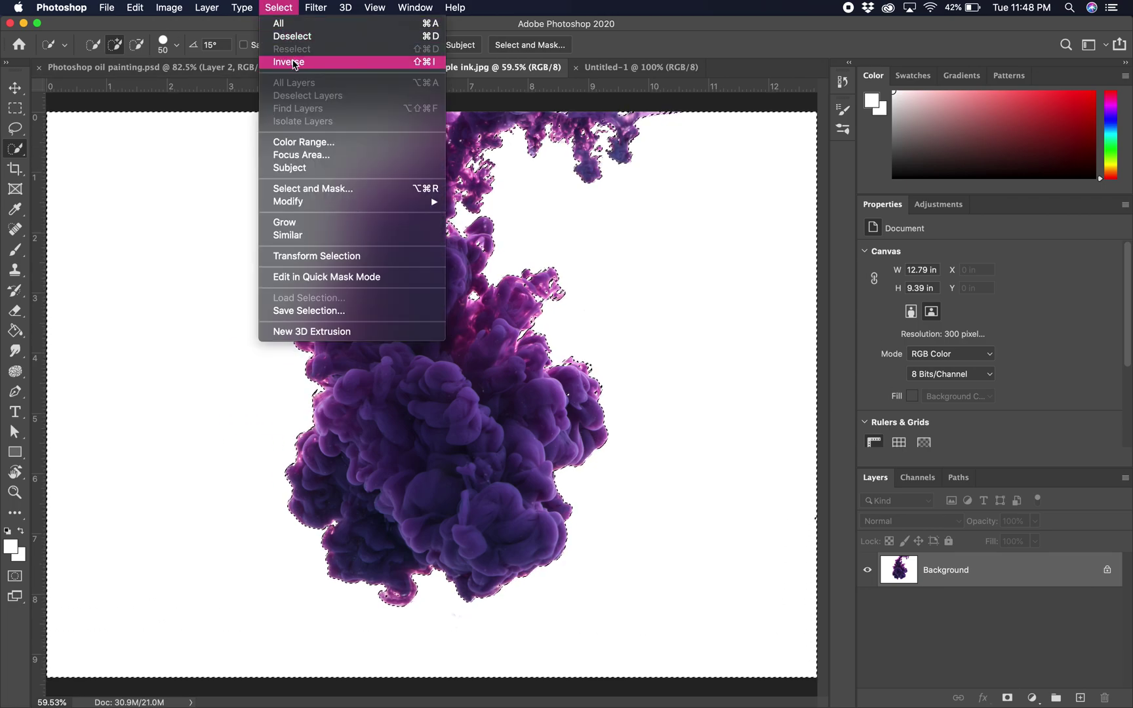
{"action": "left_click", "coordinate": [289, 62]}
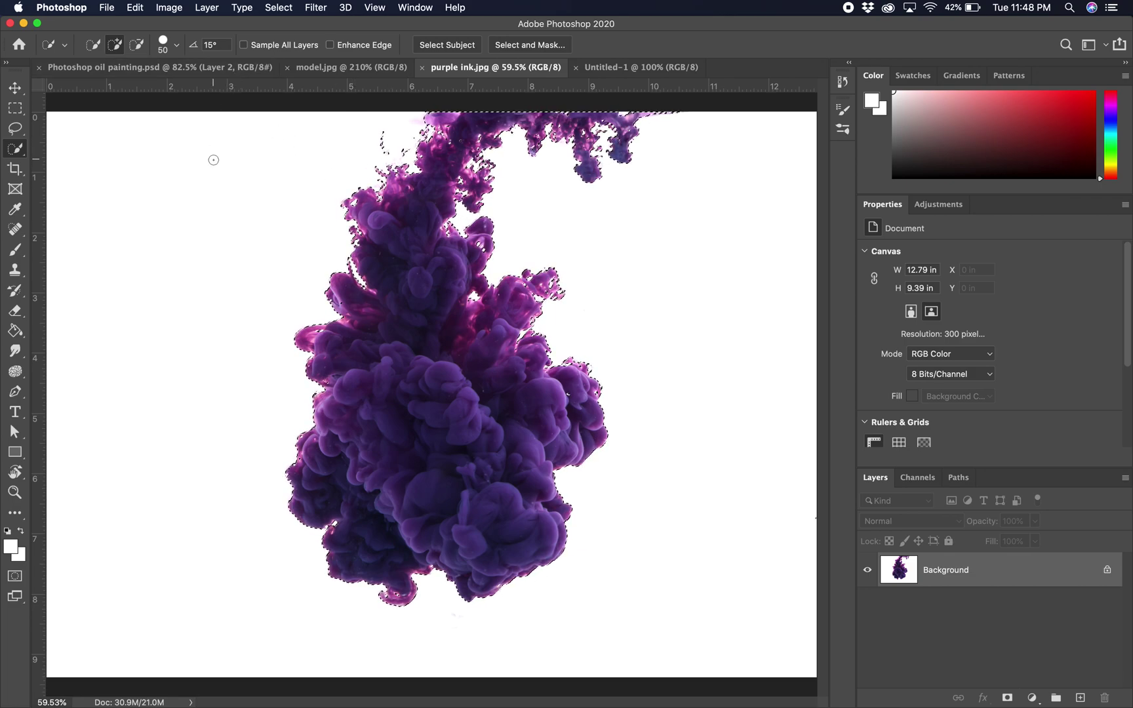
Step: Copy the selected purple ink and paste it into the Untitled-1 document
{"action": "left_click", "coordinate": [135, 7]}
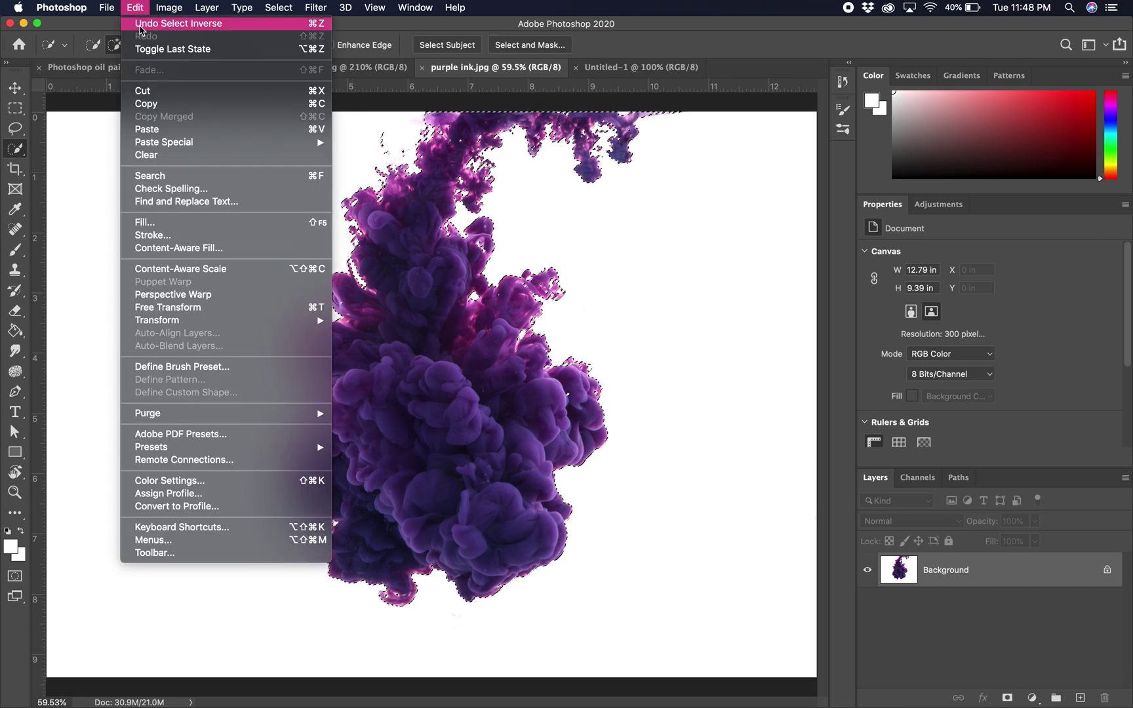
{"action": "left_click", "coordinate": [157, 101]}
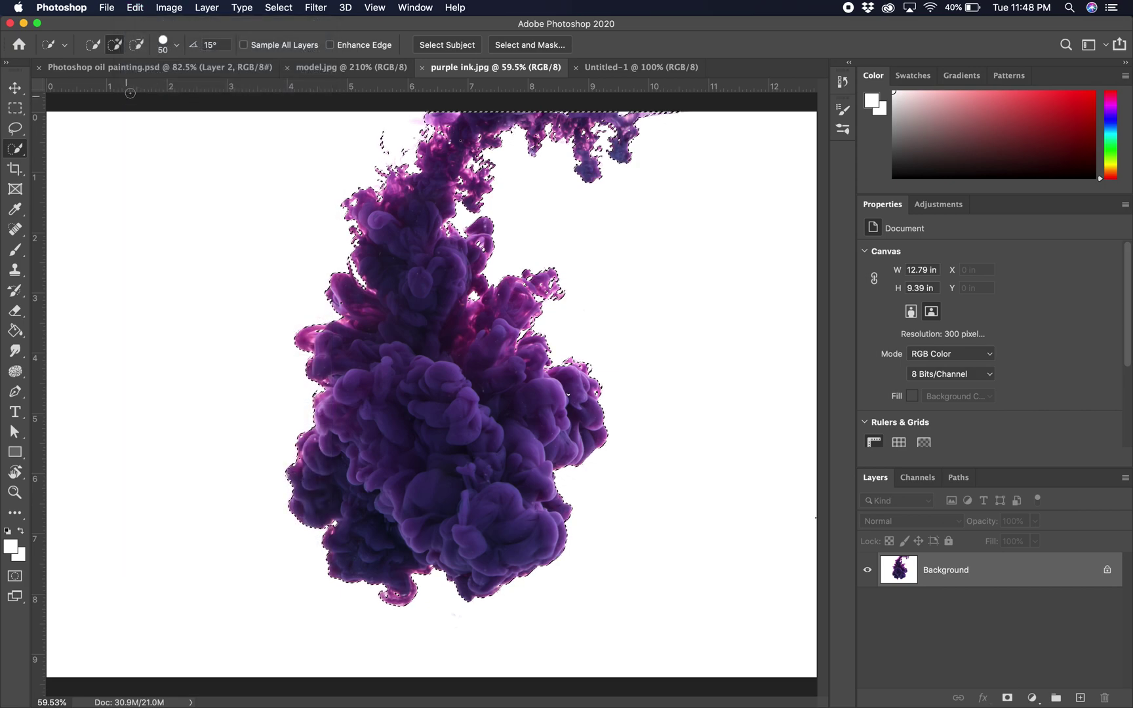
{"action": "left_click", "coordinate": [604, 67]}
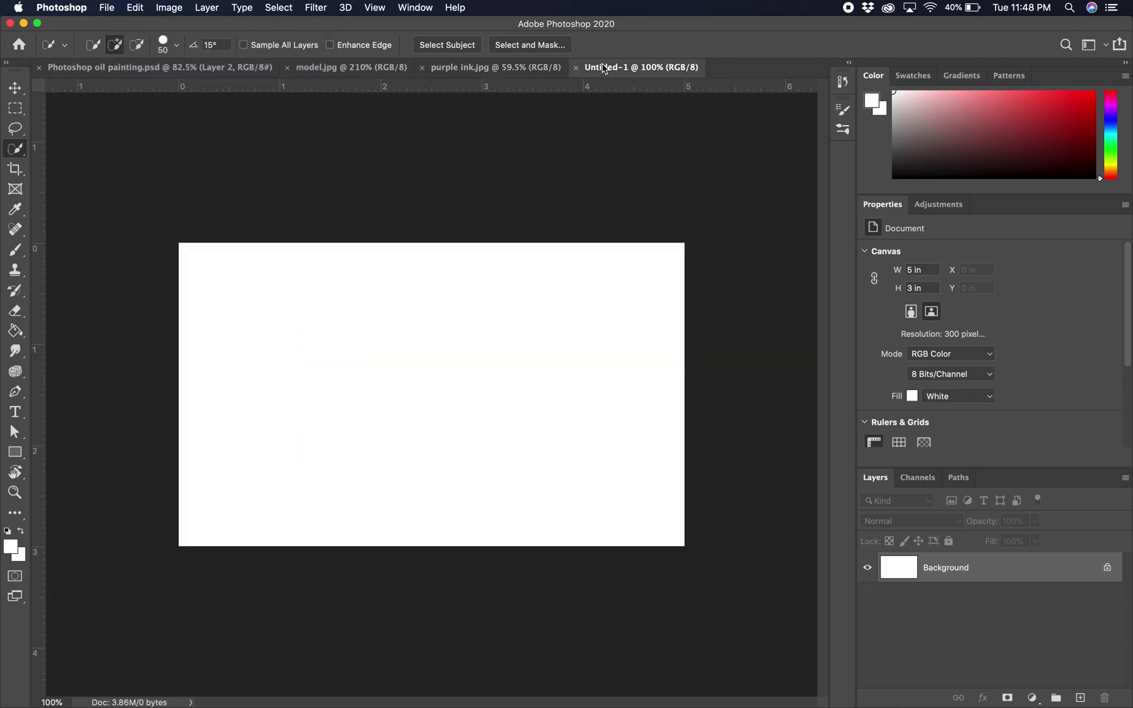
{"action": "key", "text": "super+v"}
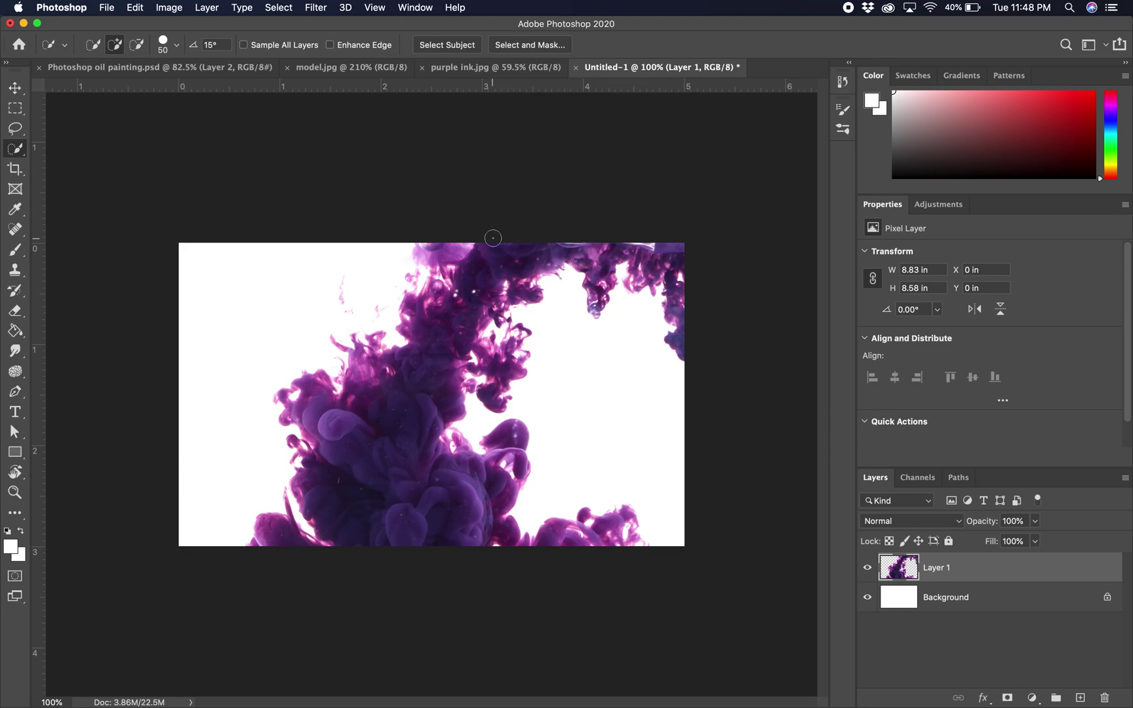
{"action": "scroll", "coordinate": [493, 238], "scroll_direction": "down", "scroll_amount": 3}
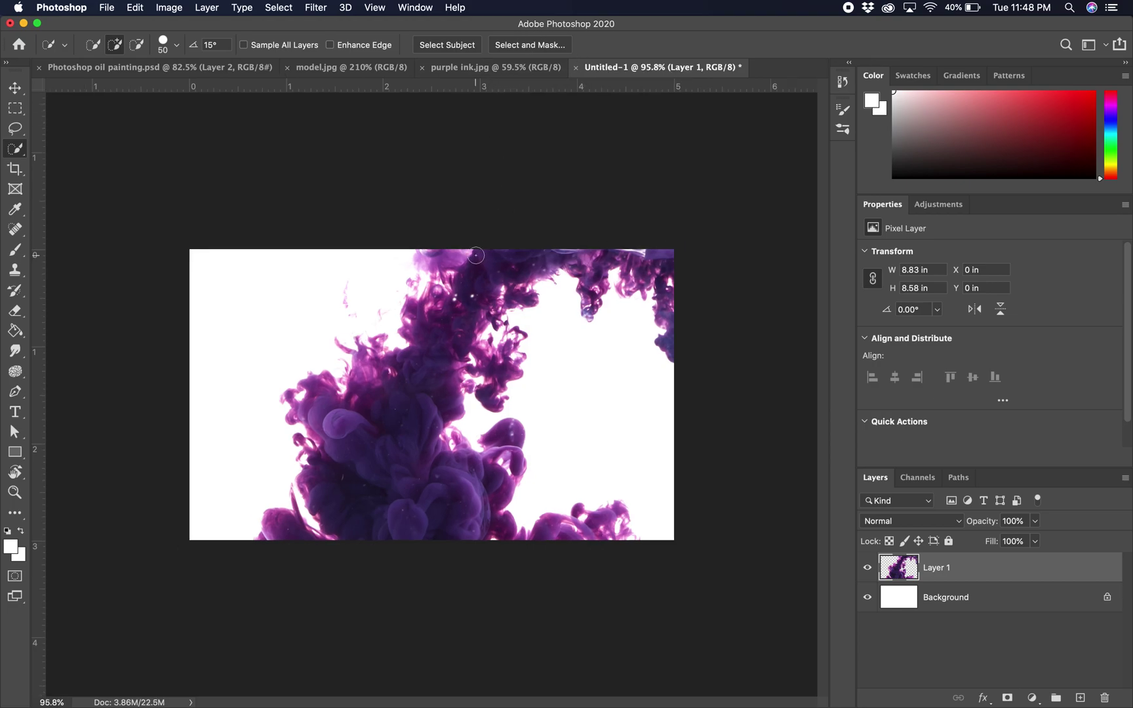
Step: Scale the pasted ink layer to 51% and move it back over the white canvas
{"action": "left_click", "coordinate": [15, 87]}
{"action": "left_click_drag", "start_coordinate": [204, 256], "coordinate": [649, 583]}
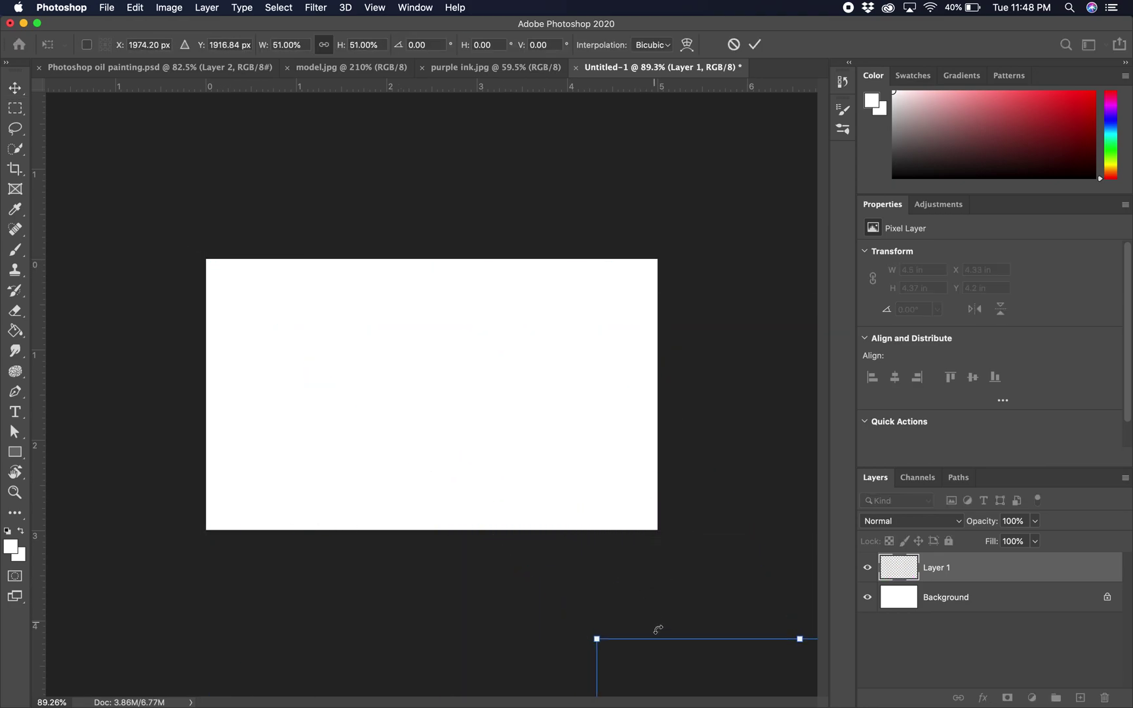
{"action": "mouse_move", "coordinate": [667, 661]}
{"action": "left_mouse_down"}
{"action": "mouse_move", "coordinate": [404, 358]}
{"action": "mouse_move", "coordinate": [337, 223]}
{"action": "left_mouse_up"}
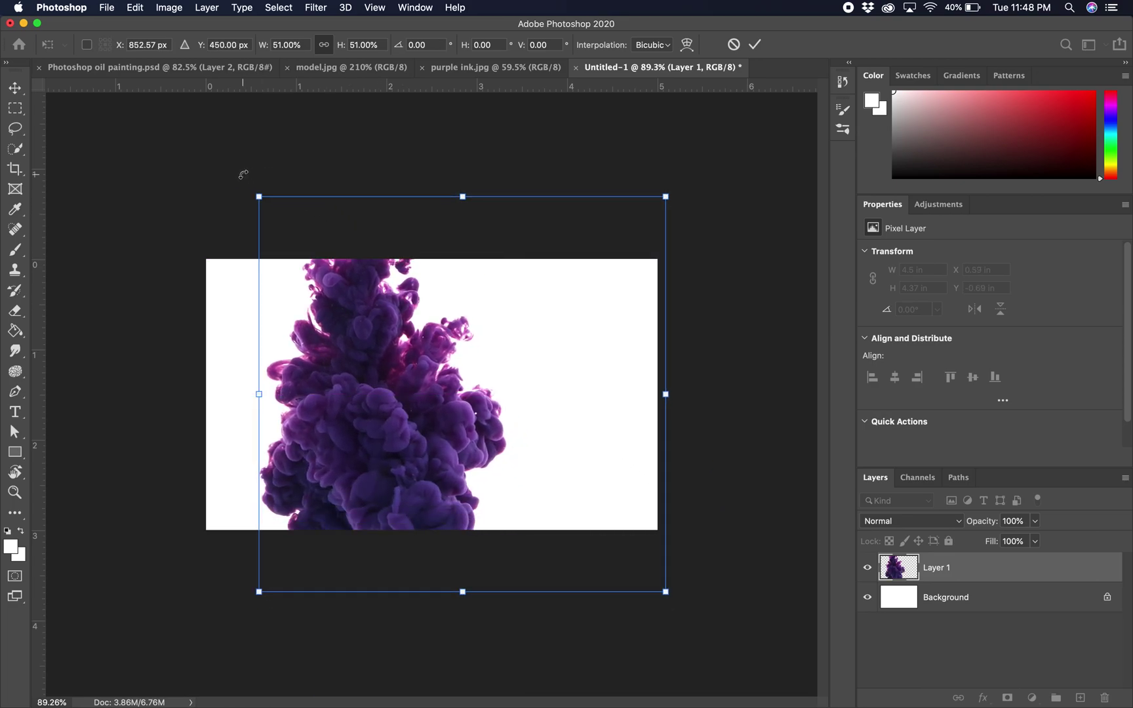
Step: Rotate the pasted ink layer 90°, lower it onto the canvas and stretch its horizontal extent to about 4.82 in
{"action": "mouse_move", "coordinate": [243, 175]}
{"action": "left_mouse_down"}
{"action": "mouse_move", "coordinate": [311, 157]}
{"action": "mouse_move", "coordinate": [561, 144]}
{"action": "mouse_move", "coordinate": [617, 167]}
{"action": "mouse_move", "coordinate": [623, 133]}
{"action": "mouse_move", "coordinate": [683, 165]}
{"action": "left_mouse_up"}
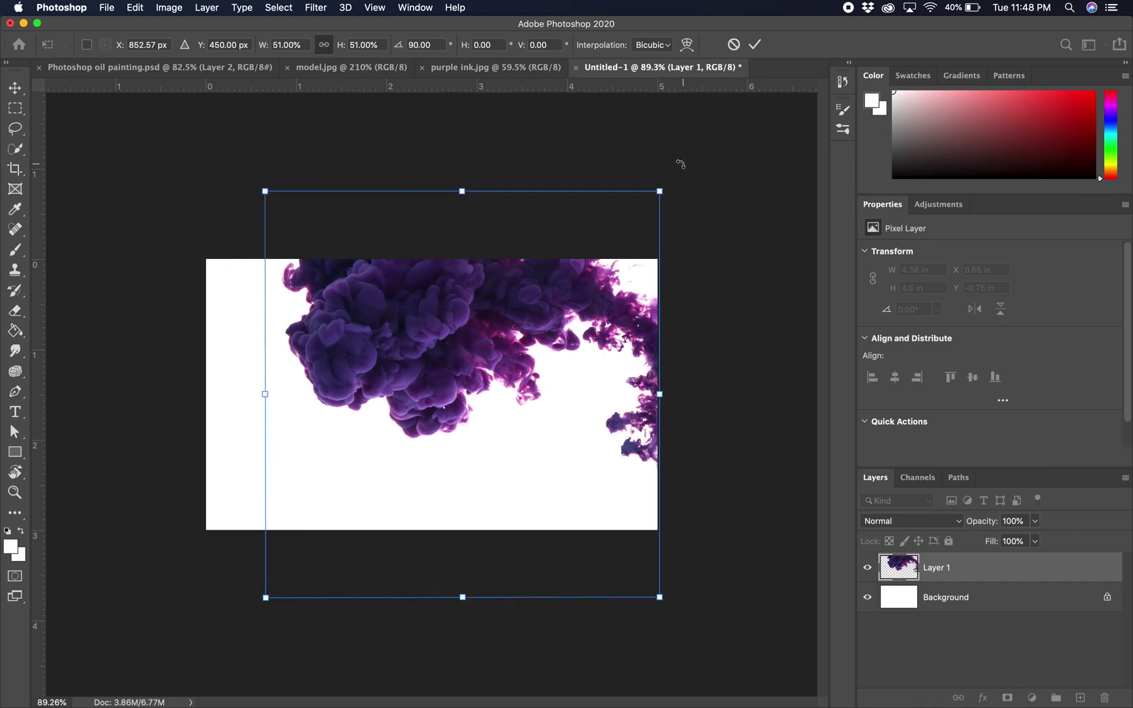
{"action": "mouse_move", "coordinate": [531, 304]}
{"action": "left_mouse_down"}
{"action": "mouse_move", "coordinate": [511, 329]}
{"action": "mouse_move", "coordinate": [526, 380]}
{"action": "left_mouse_up"}
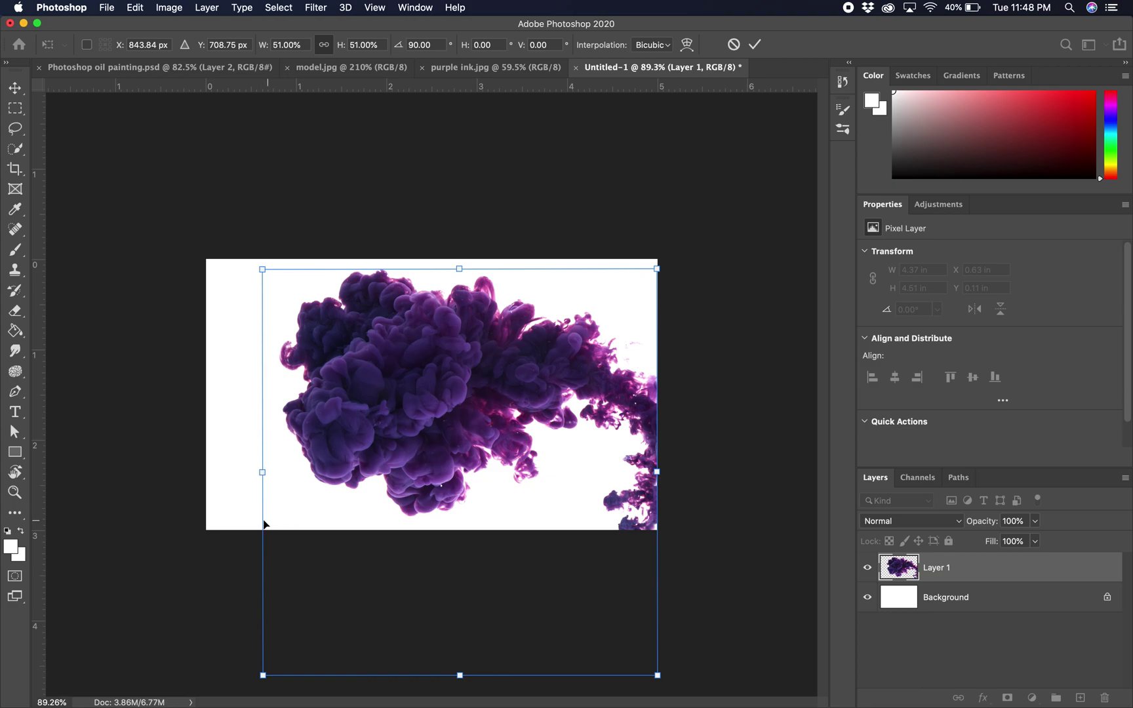
{"action": "left_click_drag", "start_coordinate": [262, 472], "coordinate": [223, 473]}
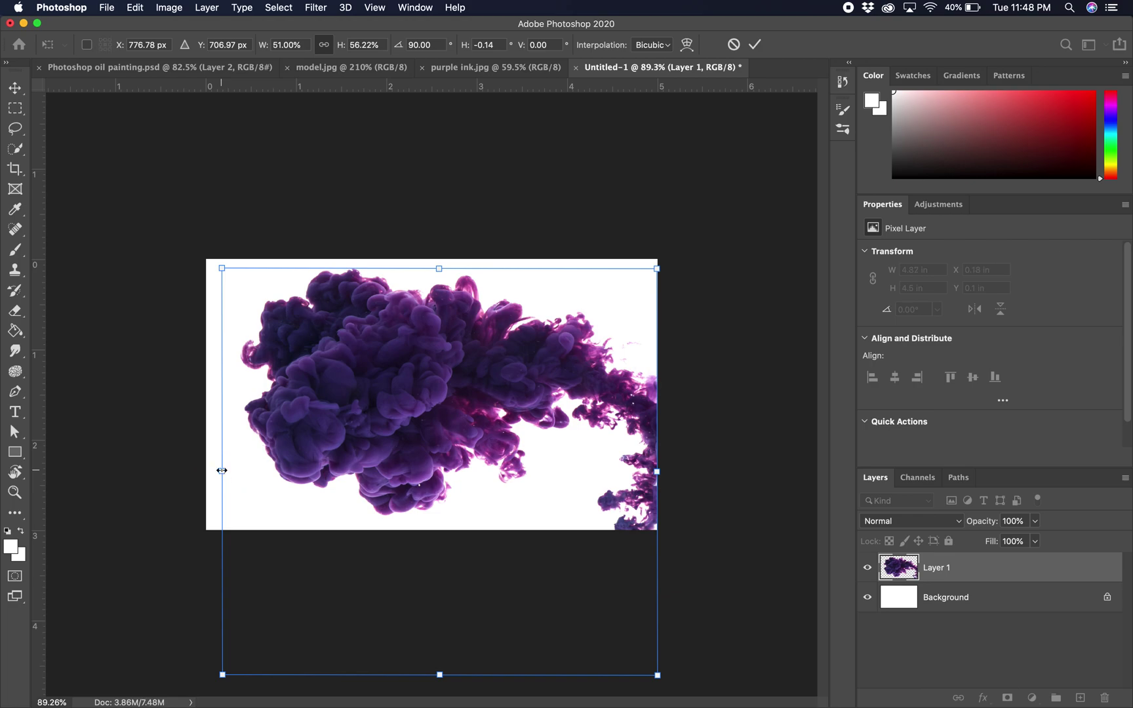
{"action": "key", "text": "Return"}
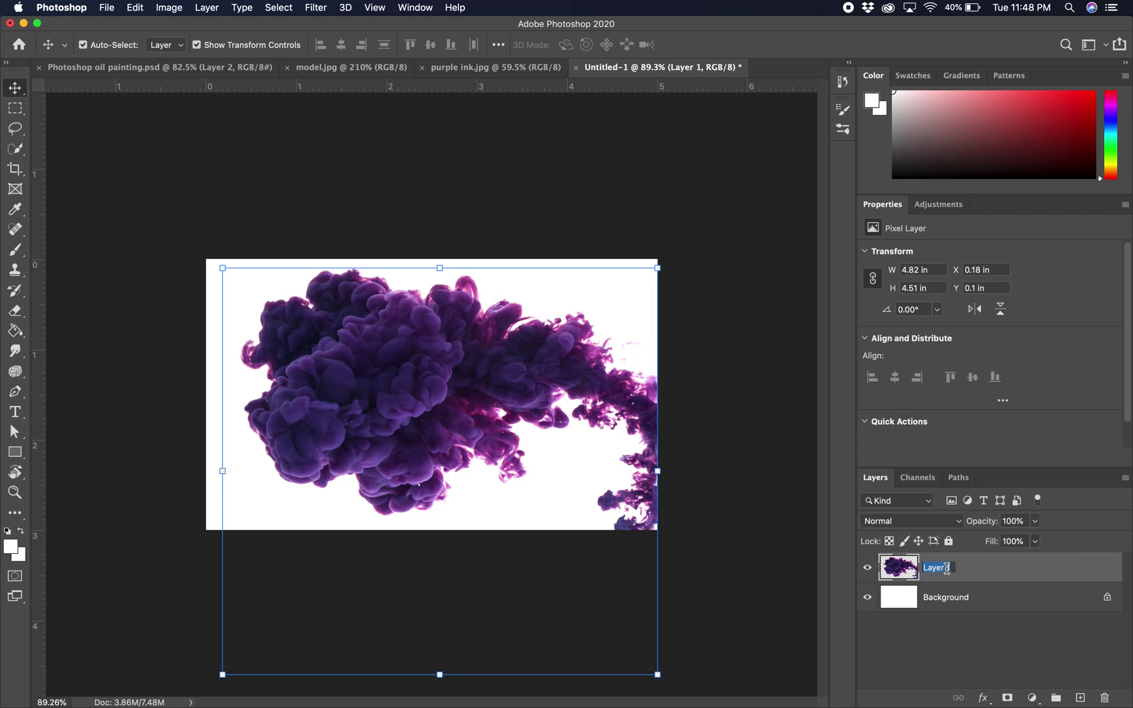
Step: Rename the pasted layer as ink
{"action": "type", "text": "ink"}
{"action": "key", "text": "Return"}
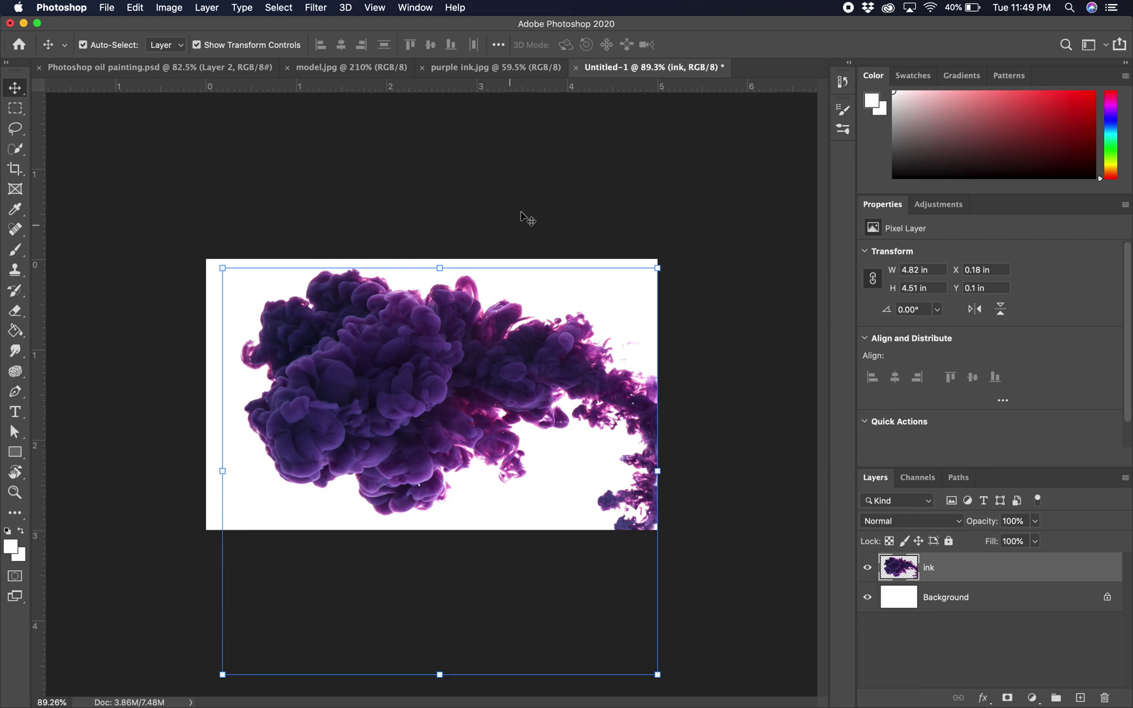
Step: Select the woman's head, hair, neck and shoulders in model.jpg with the Quick Selection tool
{"action": "left_click", "coordinate": [351, 69]}
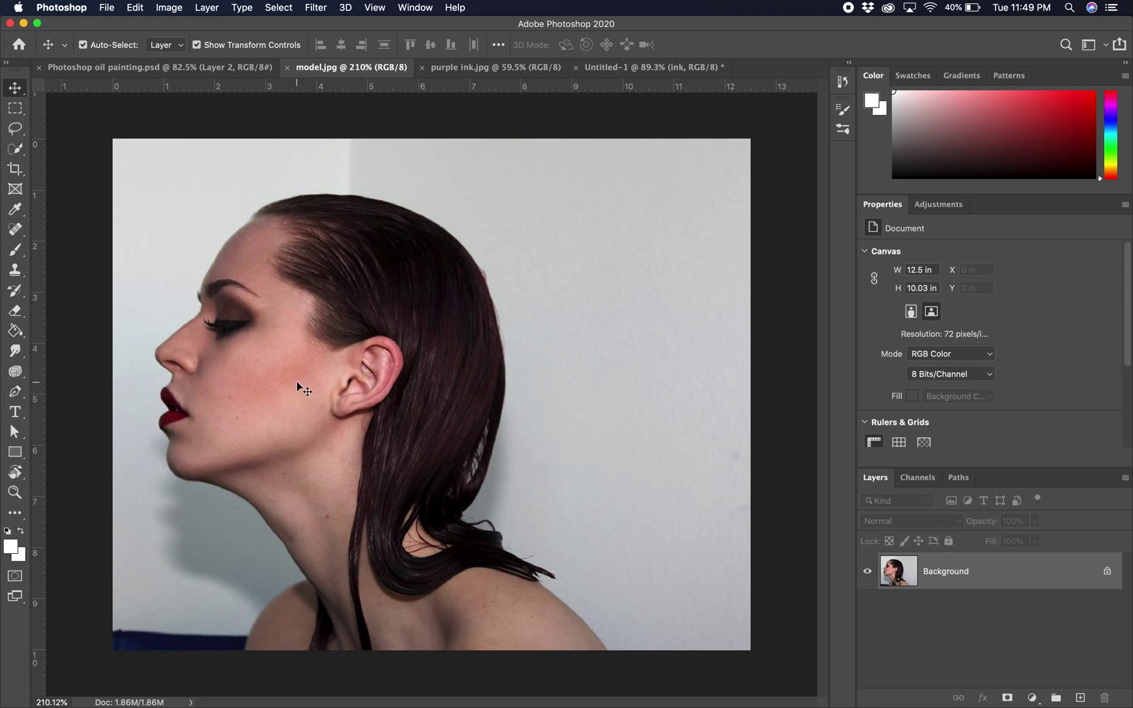
{"action": "left_click", "coordinate": [16, 150]}
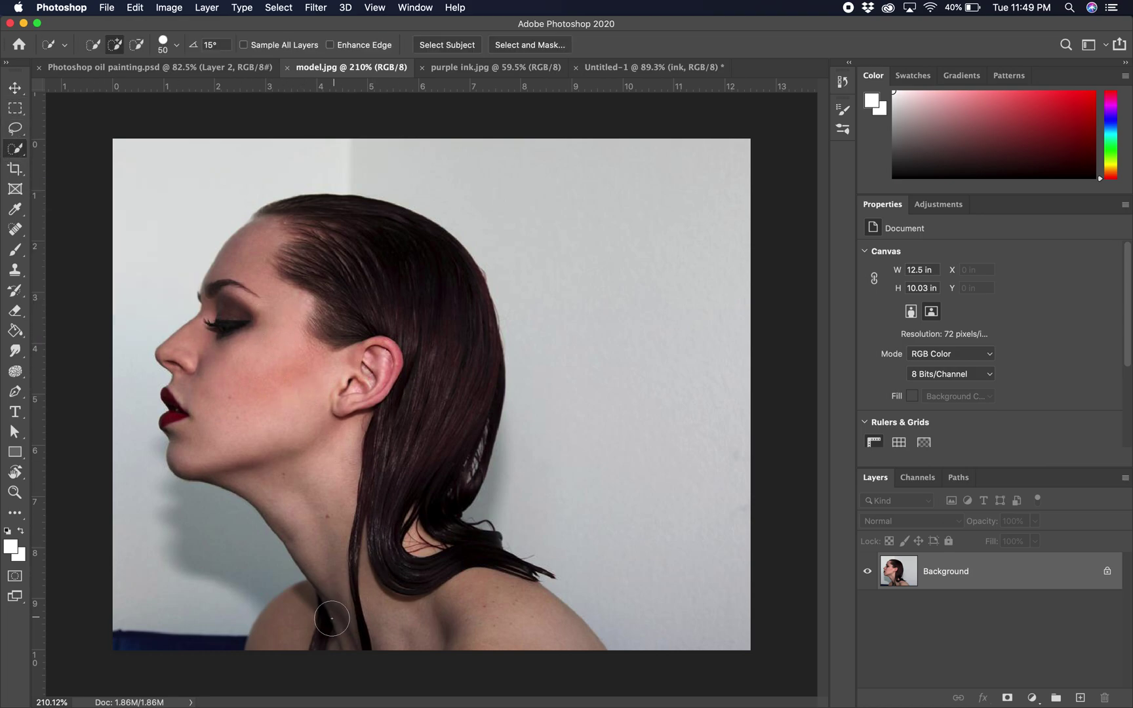
{"action": "mouse_move", "coordinate": [302, 627]}
{"action": "left_mouse_down"}
{"action": "mouse_move", "coordinate": [476, 615]}
{"action": "mouse_move", "coordinate": [374, 516]}
{"action": "mouse_move", "coordinate": [412, 390]}
{"action": "mouse_move", "coordinate": [407, 354]}
{"action": "mouse_move", "coordinate": [371, 305]}
{"action": "mouse_move", "coordinate": [326, 309]}
{"action": "mouse_move", "coordinate": [283, 391]}
{"action": "mouse_move", "coordinate": [300, 438]}
{"action": "mouse_move", "coordinate": [272, 446]}
{"action": "mouse_move", "coordinate": [250, 425]}
{"action": "left_mouse_up"}
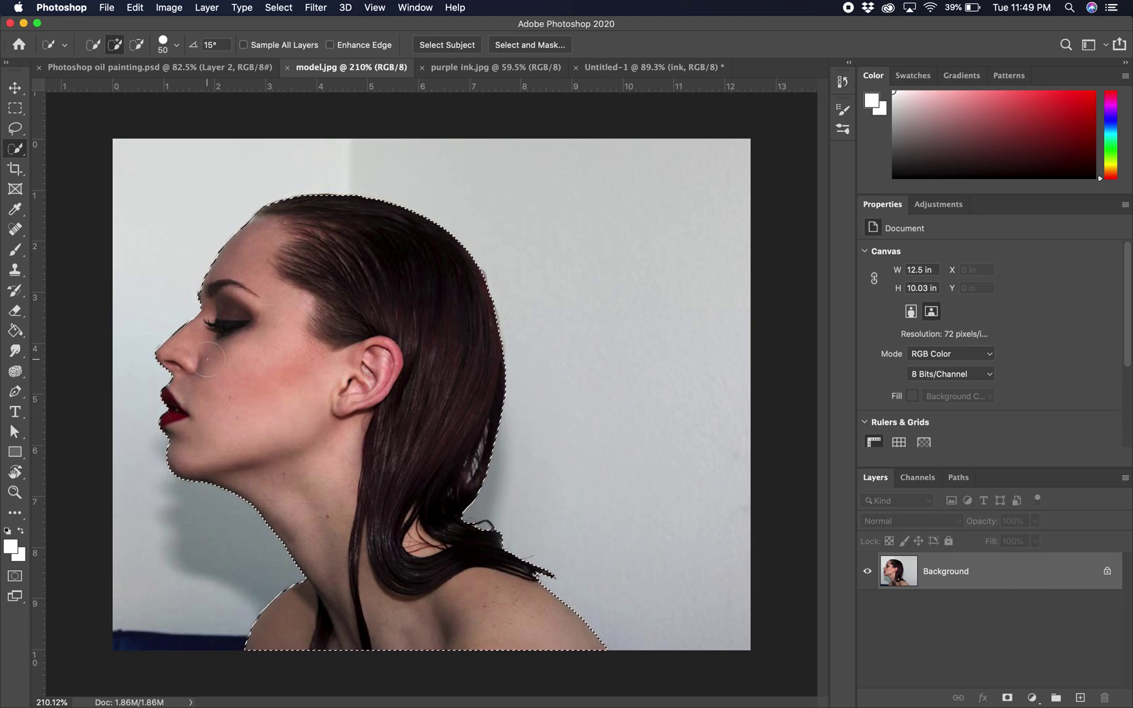
Step: Inspect the selection edge around the woman's face, hair and shoulders for inaccuracies
{"action": "scroll", "coordinate": [213, 369], "scroll_direction": "up", "scroll_amount": 5}
{"action": "scroll", "coordinate": [215, 354], "scroll_direction": "left", "scroll_amount": 5}
{"action": "scroll", "coordinate": [221, 357], "scroll_direction": "up", "scroll_amount": 4}
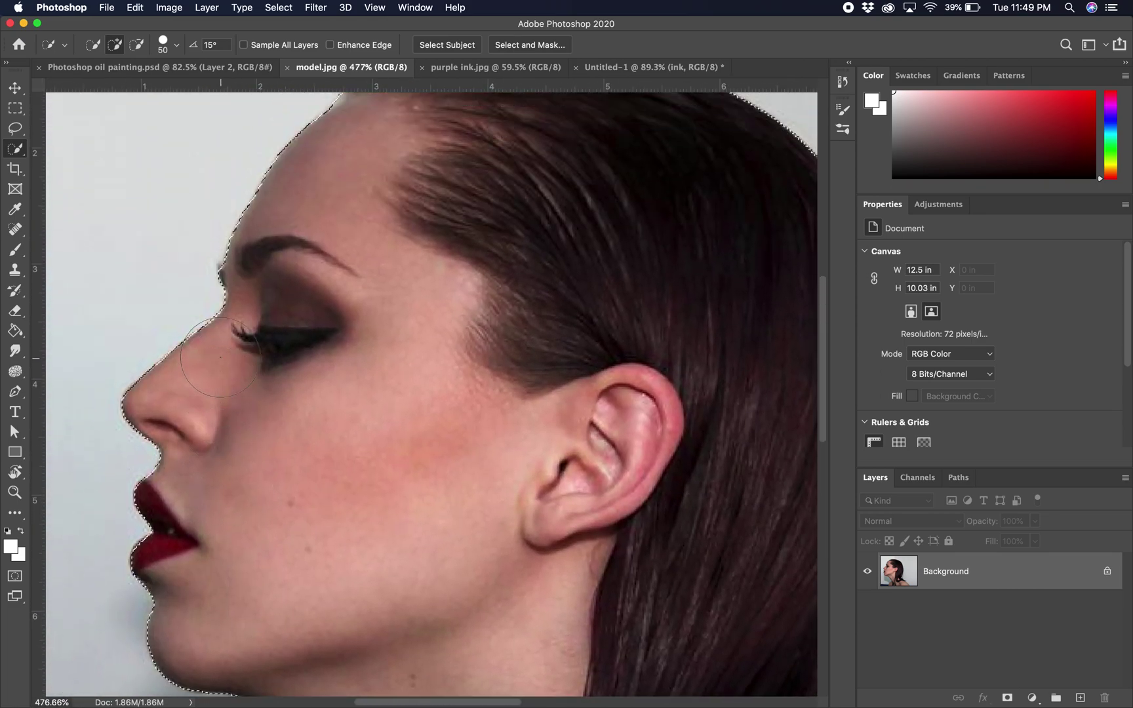
{"action": "scroll", "coordinate": [319, 288], "scroll_direction": "up", "scroll_amount": 3}
{"action": "scroll", "coordinate": [319, 288], "scroll_direction": "right", "scroll_amount": 3}
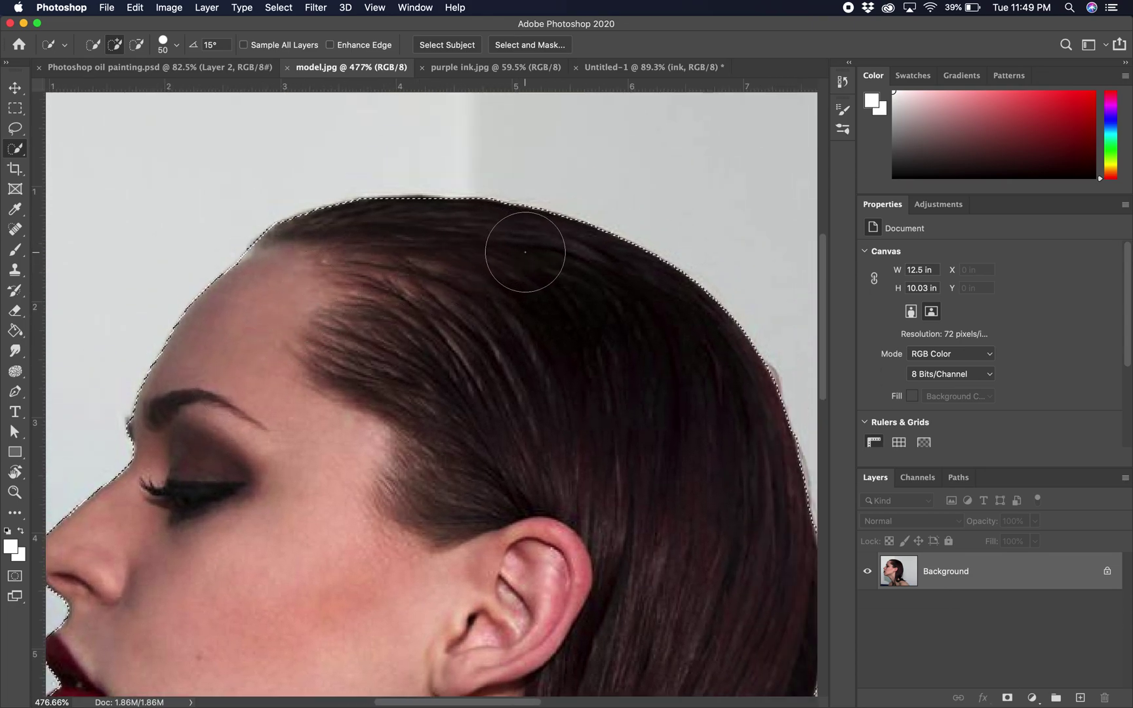
{"action": "scroll", "coordinate": [560, 269], "scroll_direction": "down", "scroll_amount": 3}
{"action": "scroll", "coordinate": [561, 270], "scroll_direction": "right", "scroll_amount": 4}
{"action": "scroll", "coordinate": [561, 270], "scroll_direction": "down", "scroll_amount": 8}
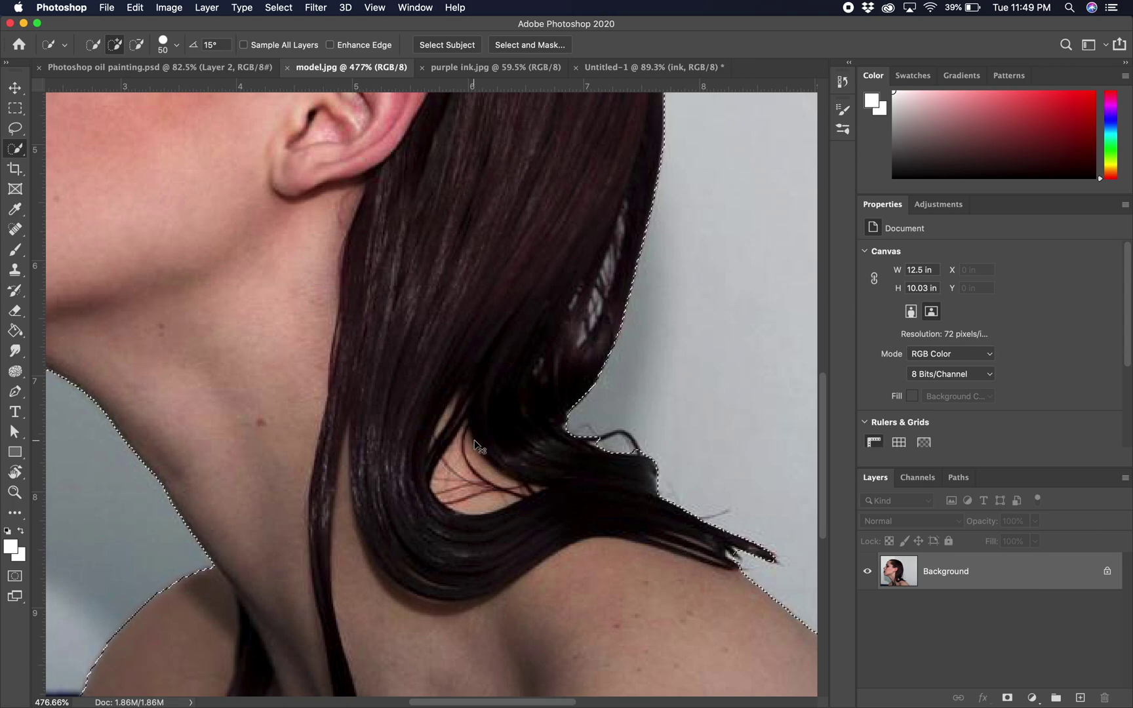
Step: Copy the selected woman and paste her into the Untitled-1 document
{"action": "key", "text": "super+0"}
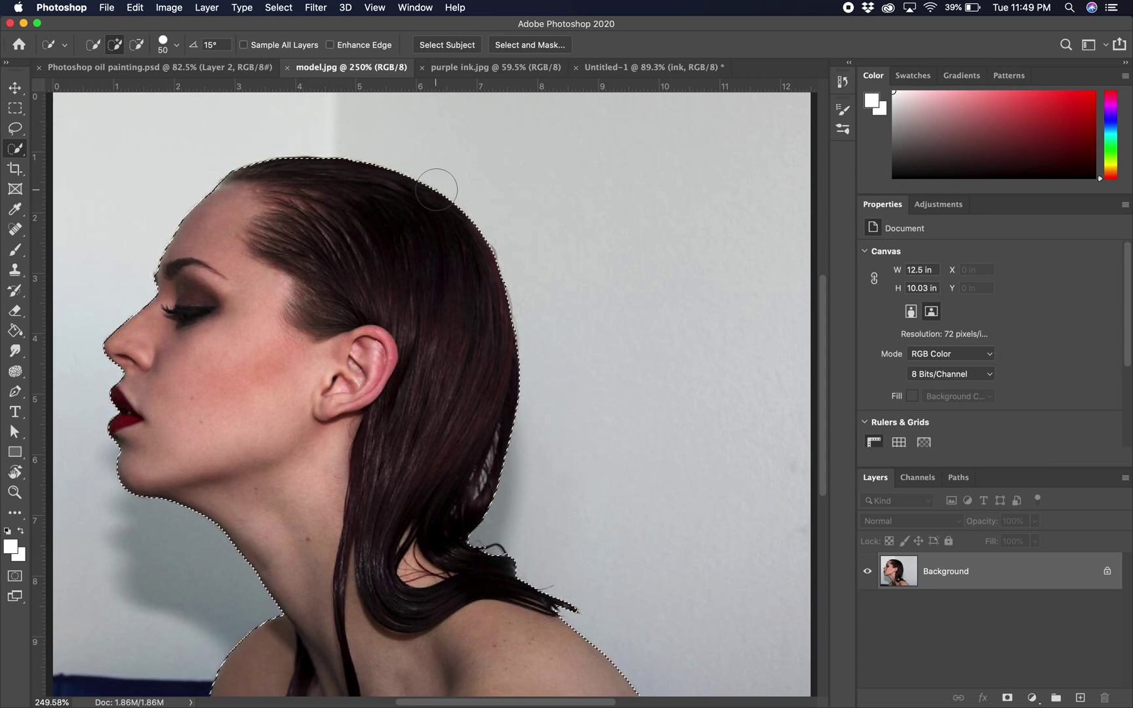
{"action": "left_click", "coordinate": [643, 68]}
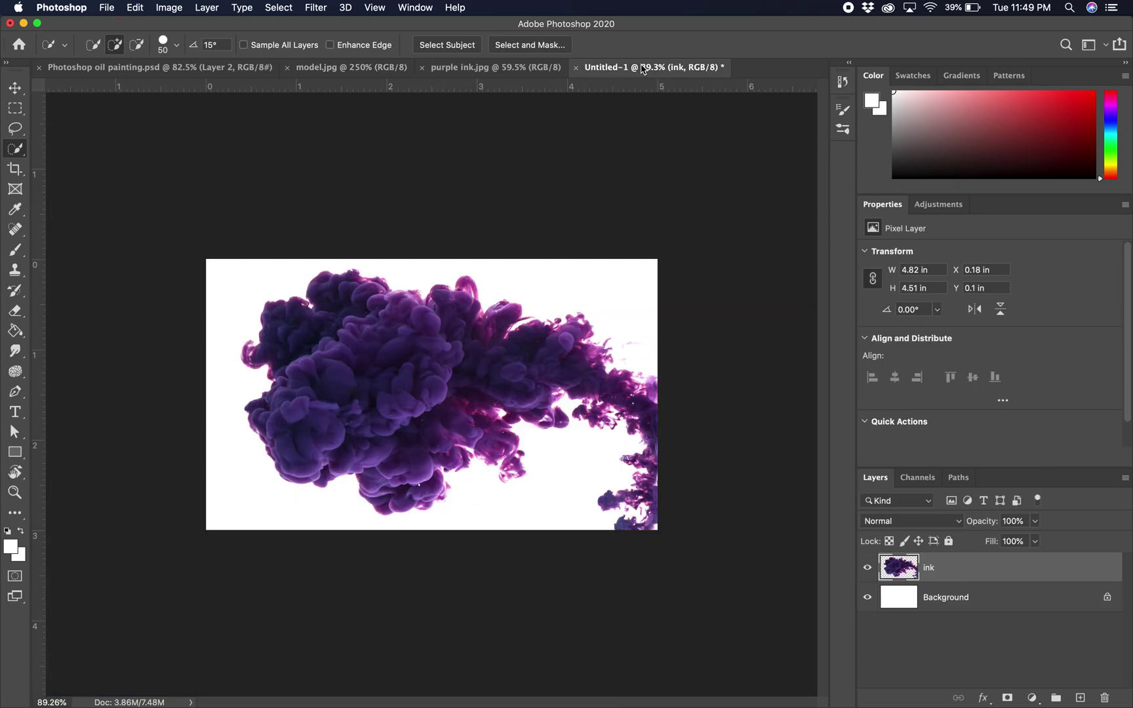
{"action": "key", "text": "super+v"}
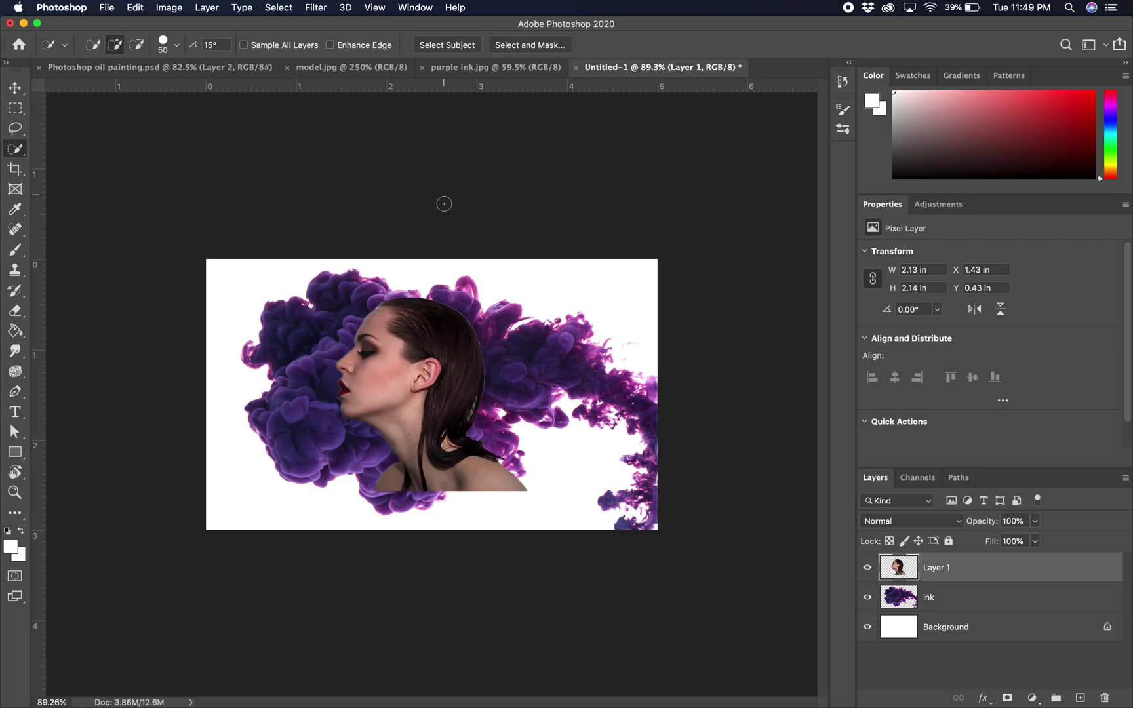
Step: Scale the pasted woman to about 119.17% and place her over the ink's left part, resting on the canvas's lower edge
{"action": "left_click", "coordinate": [15, 87]}
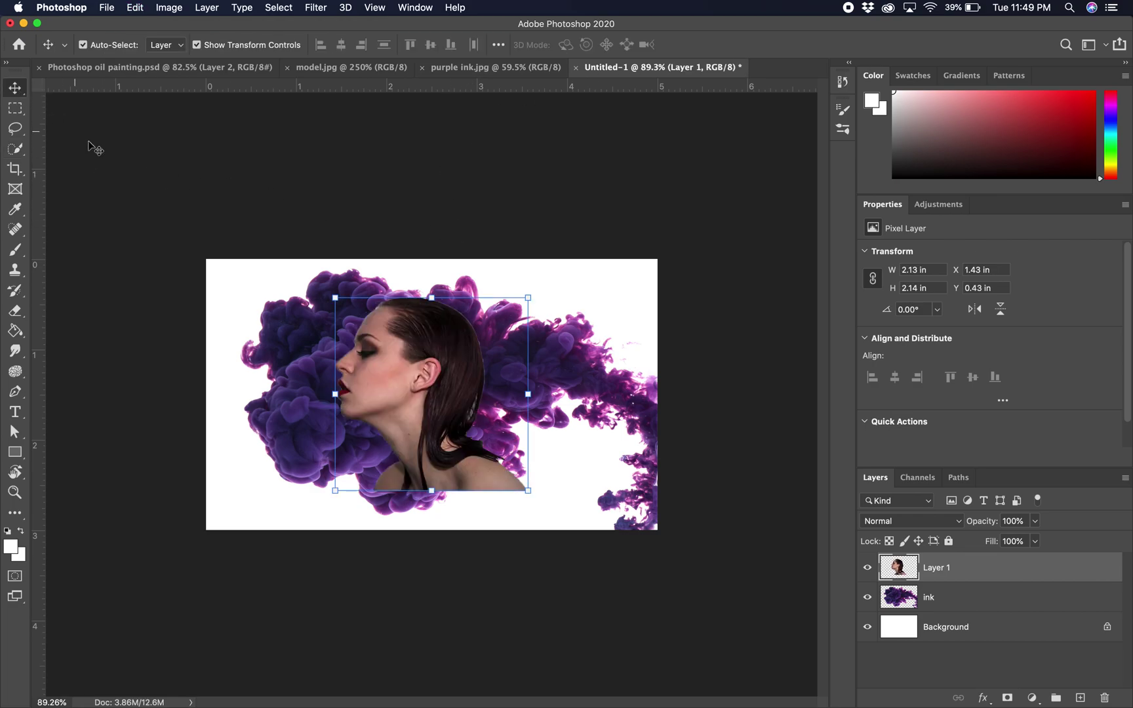
{"action": "left_click_drag", "start_coordinate": [411, 366], "coordinate": [348, 400]}
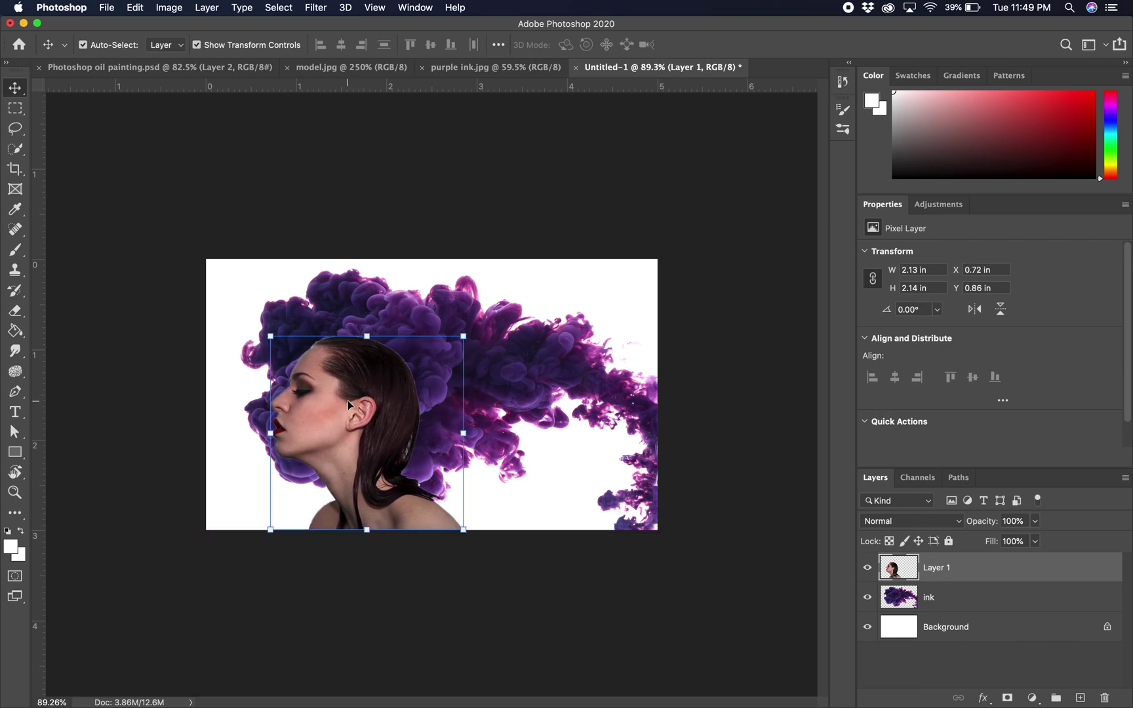
{"action": "left_click_drag", "start_coordinate": [463, 337], "coordinate": [510, 292]}
{"action": "left_click_drag", "start_coordinate": [421, 366], "coordinate": [406, 371]}
{"action": "left_click_drag", "start_coordinate": [495, 289], "coordinate": [485, 299]}
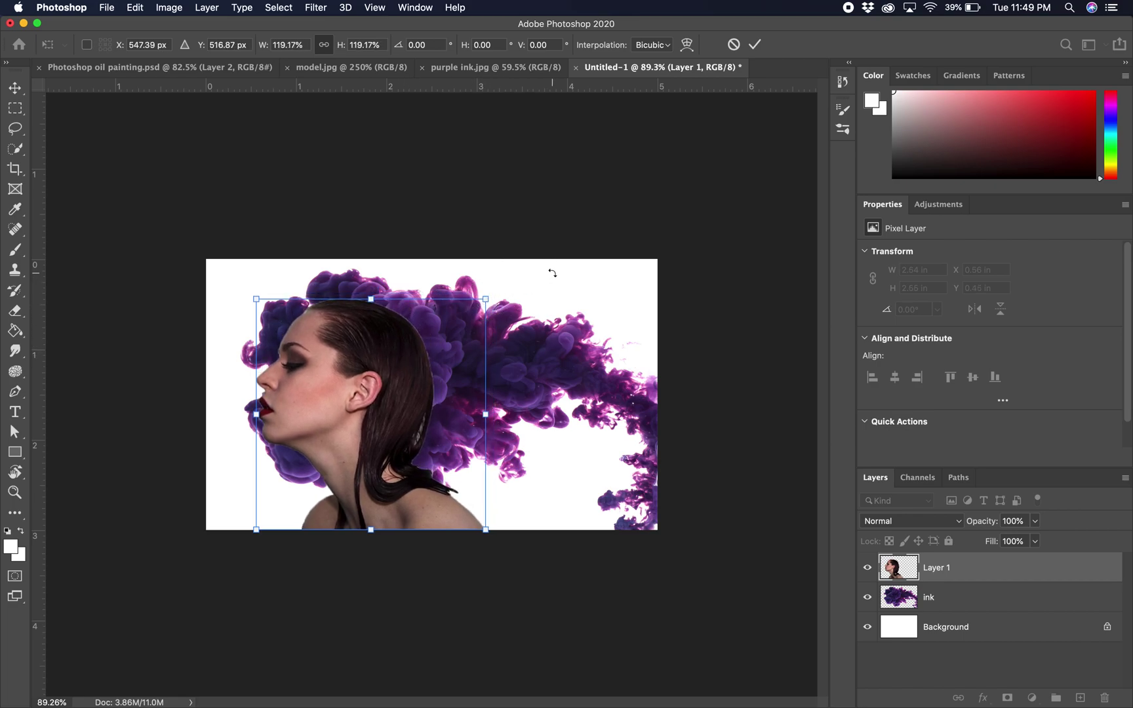
{"action": "key", "text": "Return"}
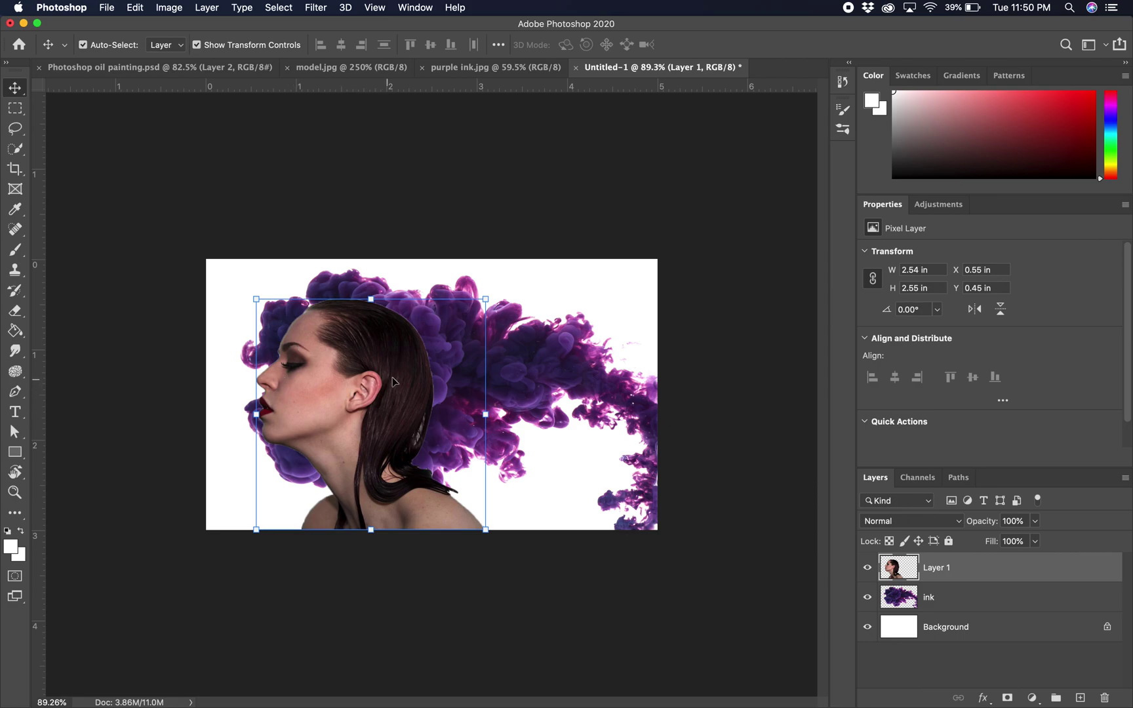
Step: Compare the composite with and without the woman, and add a layer mask to the ink layer
{"action": "left_click", "coordinate": [868, 568]}
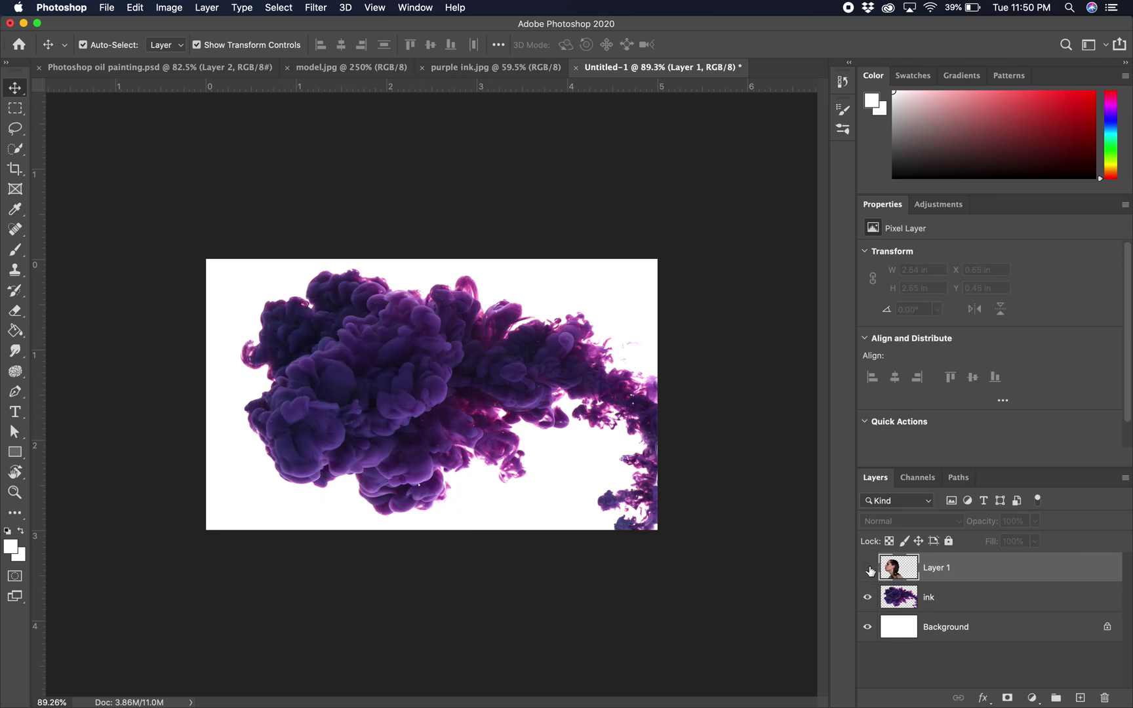
{"action": "left_click", "coordinate": [868, 568]}
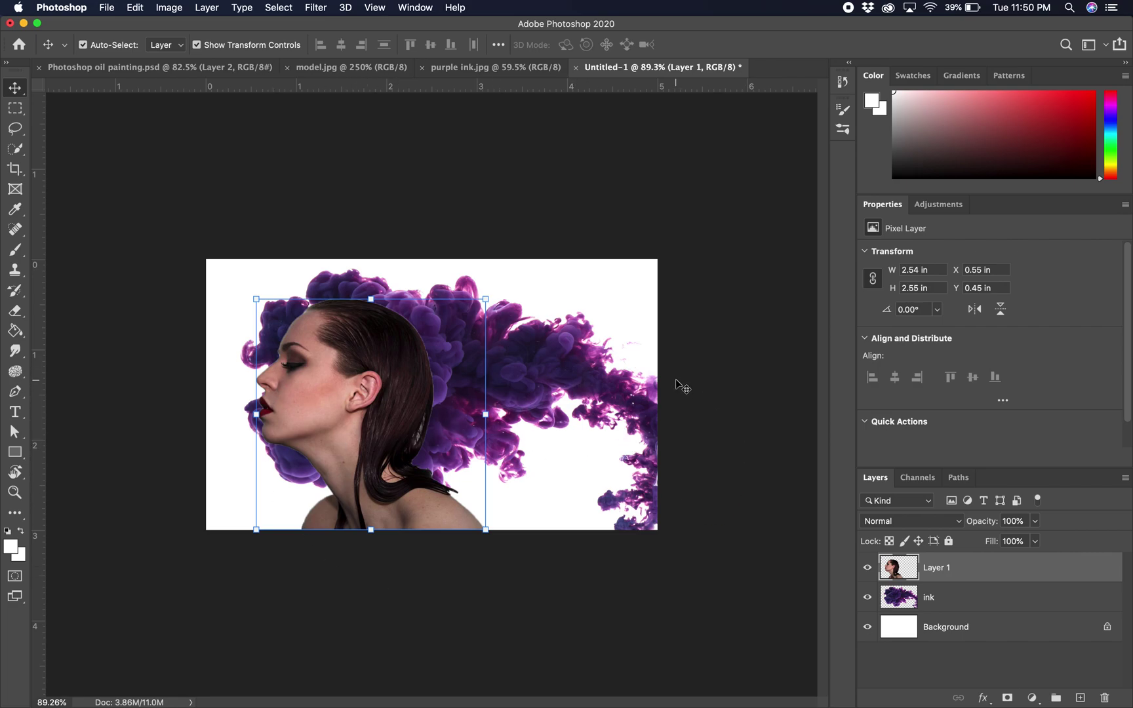
{"action": "left_click", "coordinate": [1003, 601]}
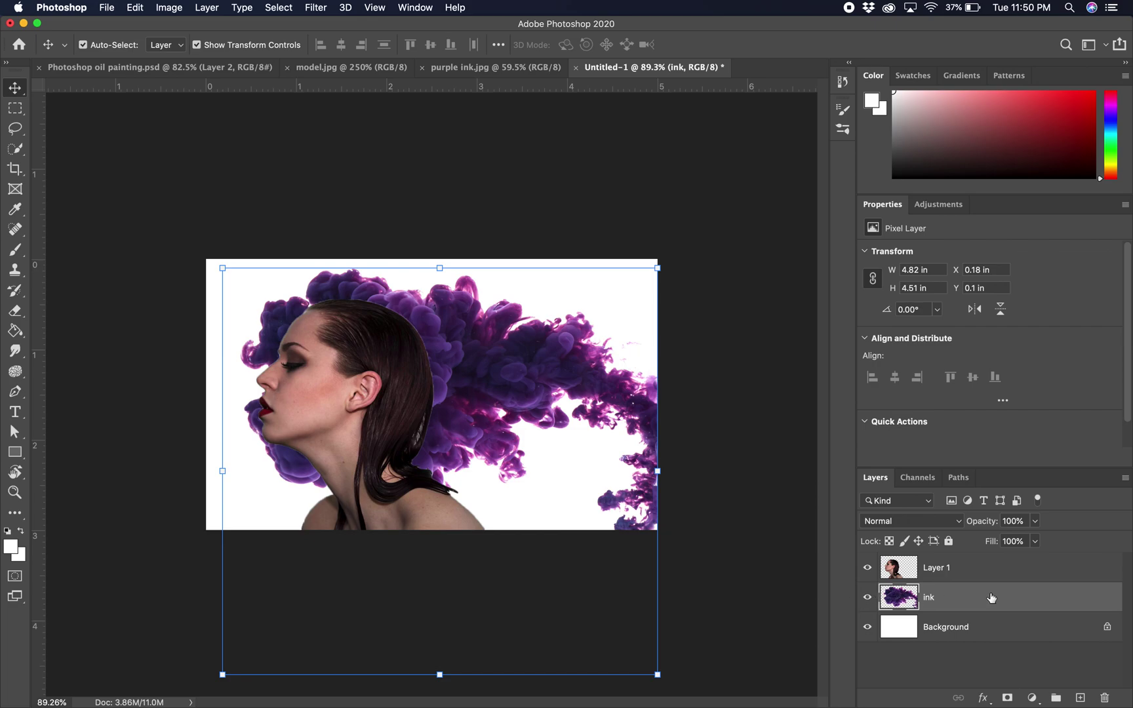
{"action": "left_click", "coordinate": [1008, 698]}
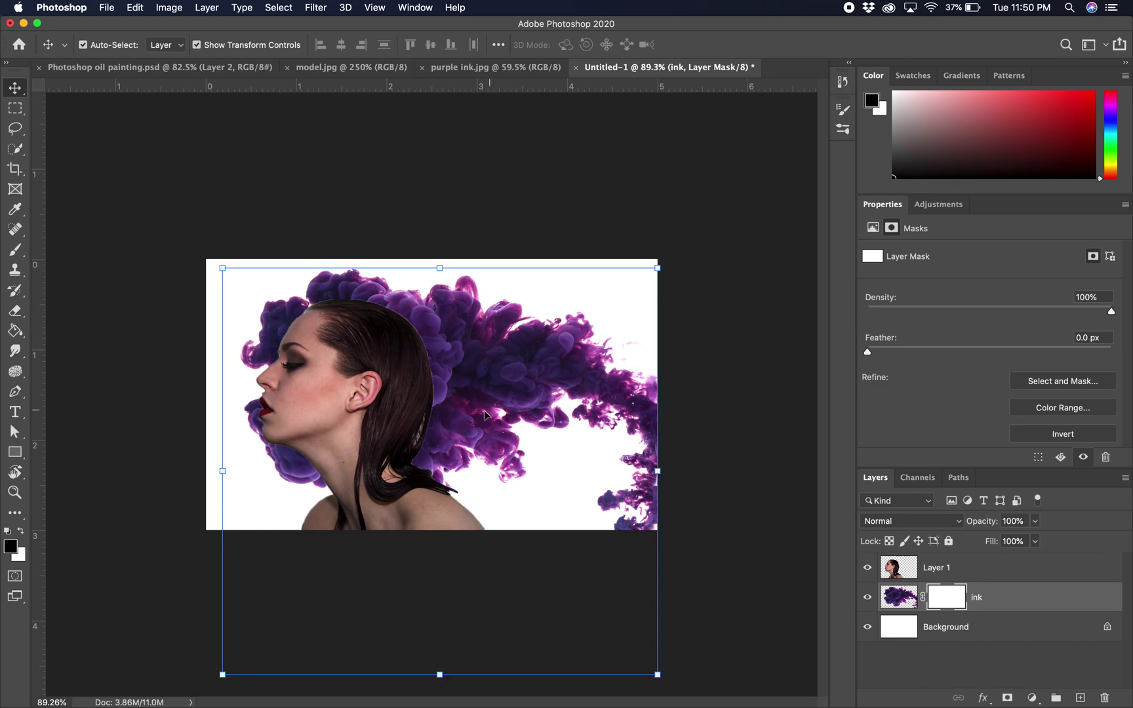
Step: Check the woman's cutout with the ink and background hidden, and load the pixels of Layer 1 as a selection
{"action": "left_click", "coordinate": [1015, 570]}
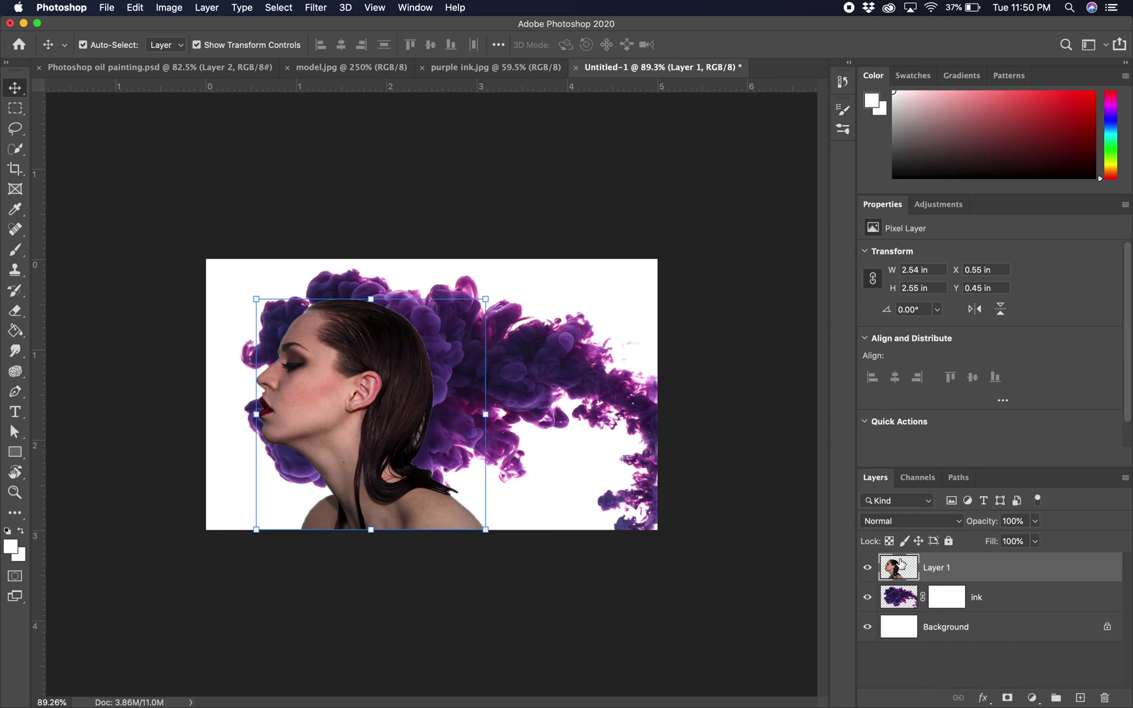
{"action": "left_click", "coordinate": [868, 596]}
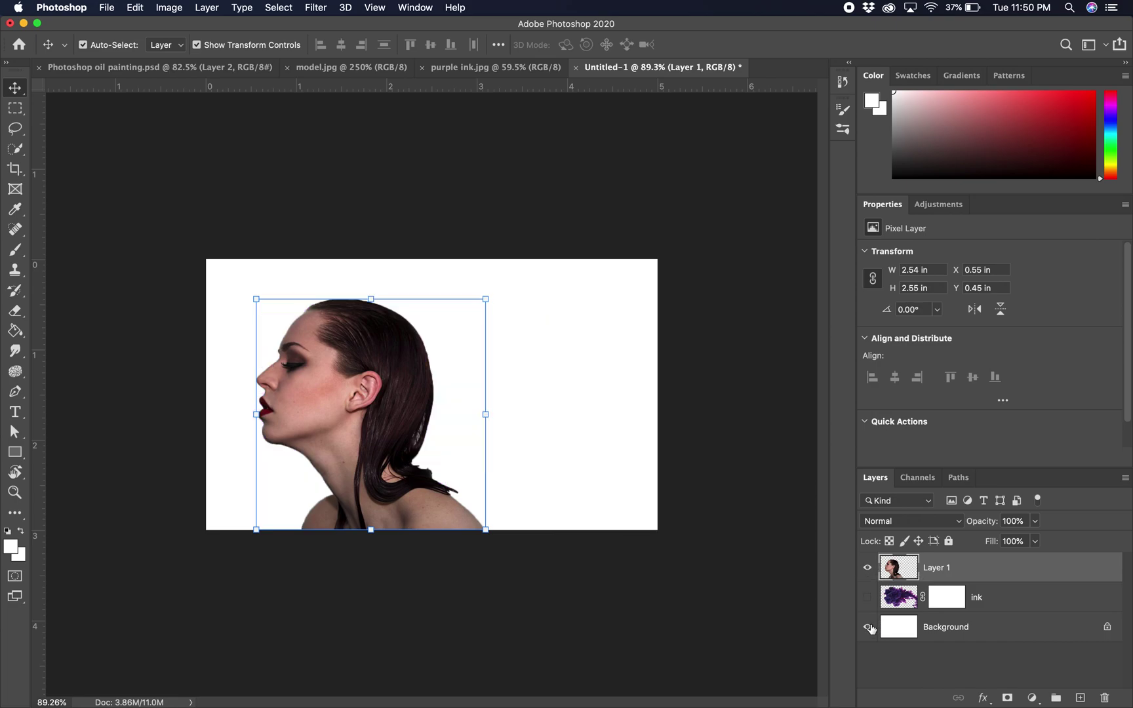
{"action": "left_click", "coordinate": [868, 628]}
{"action": "left_click", "coordinate": [868, 628]}
{"action": "left_click", "coordinate": [868, 597]}
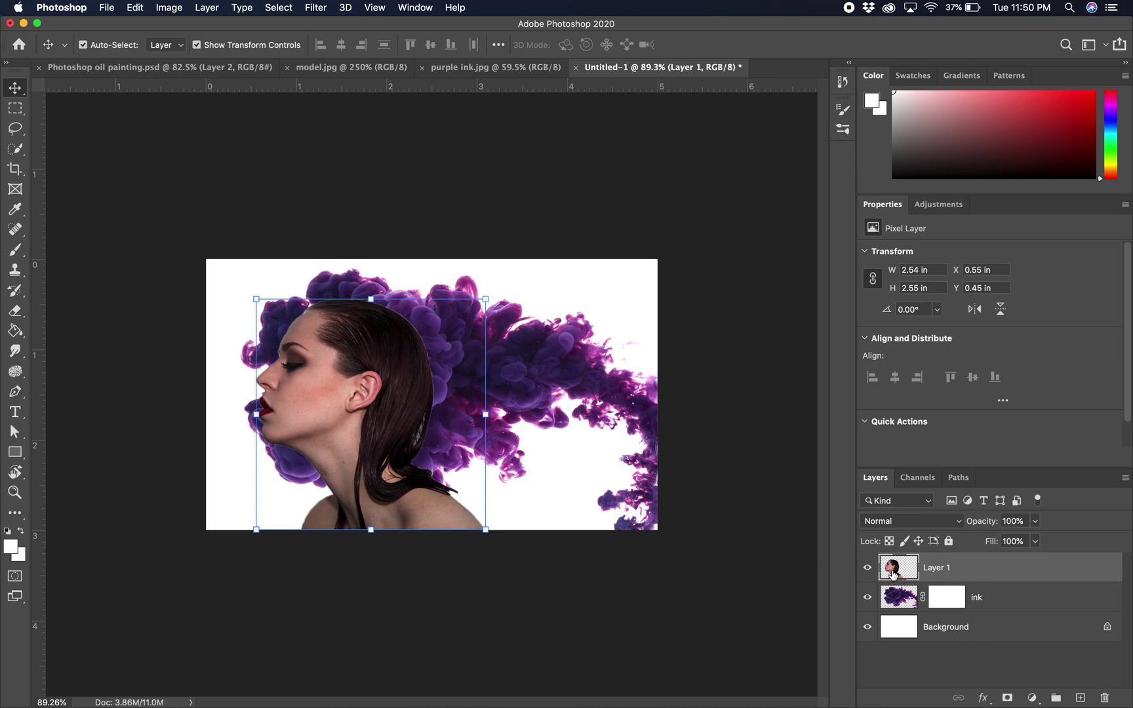
{"action": "right_click", "coordinate": [892, 574]}
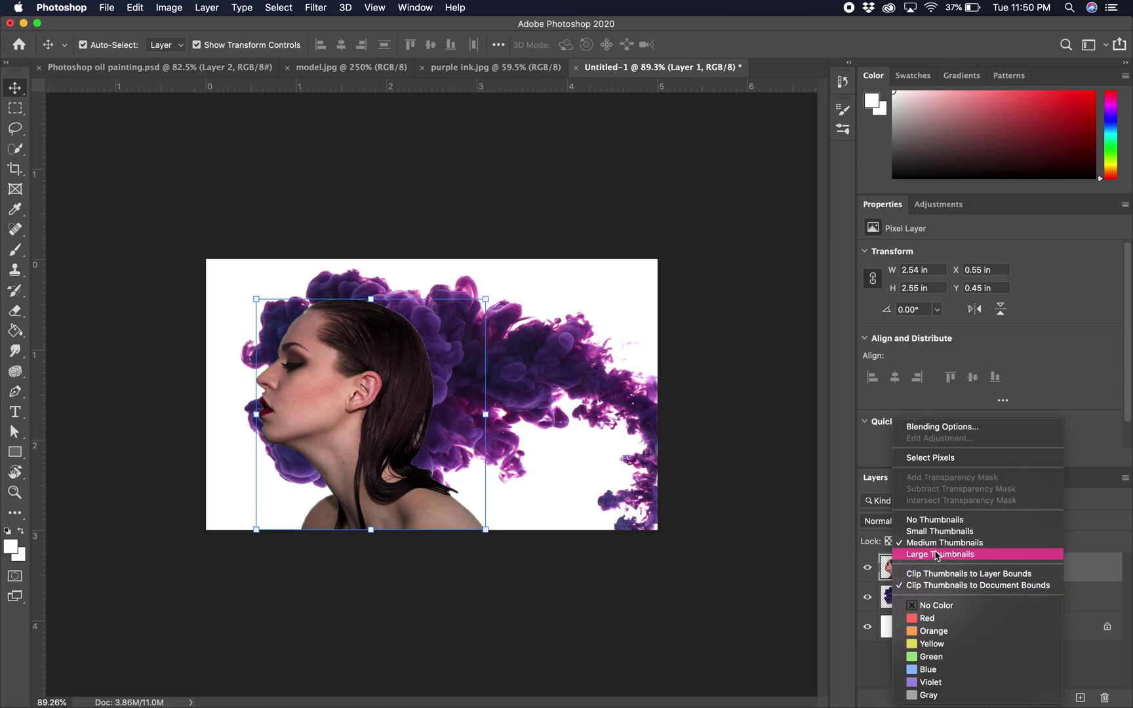
{"action": "left_click", "coordinate": [926, 458]}
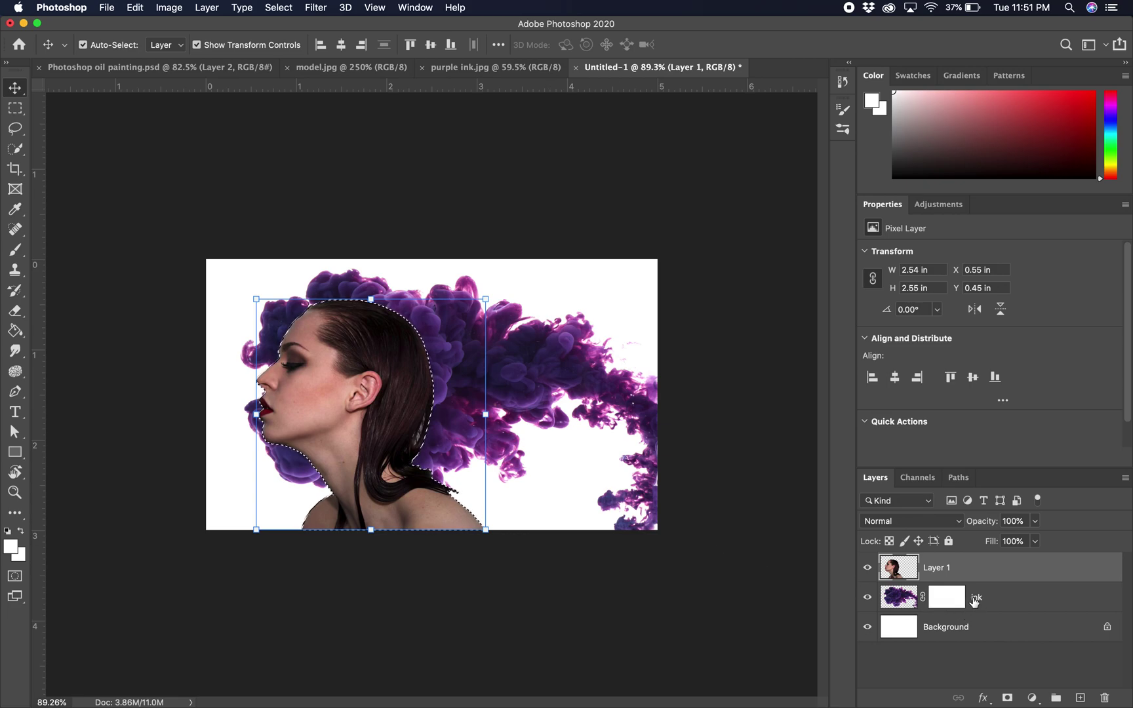
Step: Make the ink layer's mask active and invert the selection so everything outside the woman is selected
{"action": "left_click", "coordinate": [946, 598]}
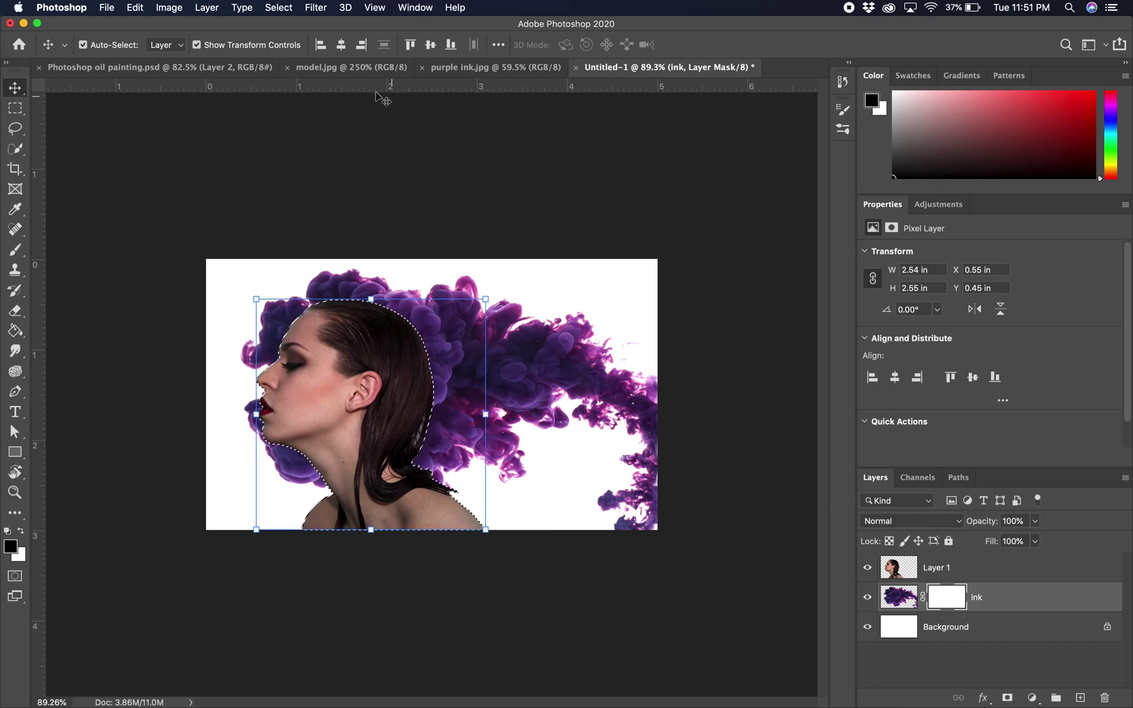
{"action": "left_click", "coordinate": [279, 8]}
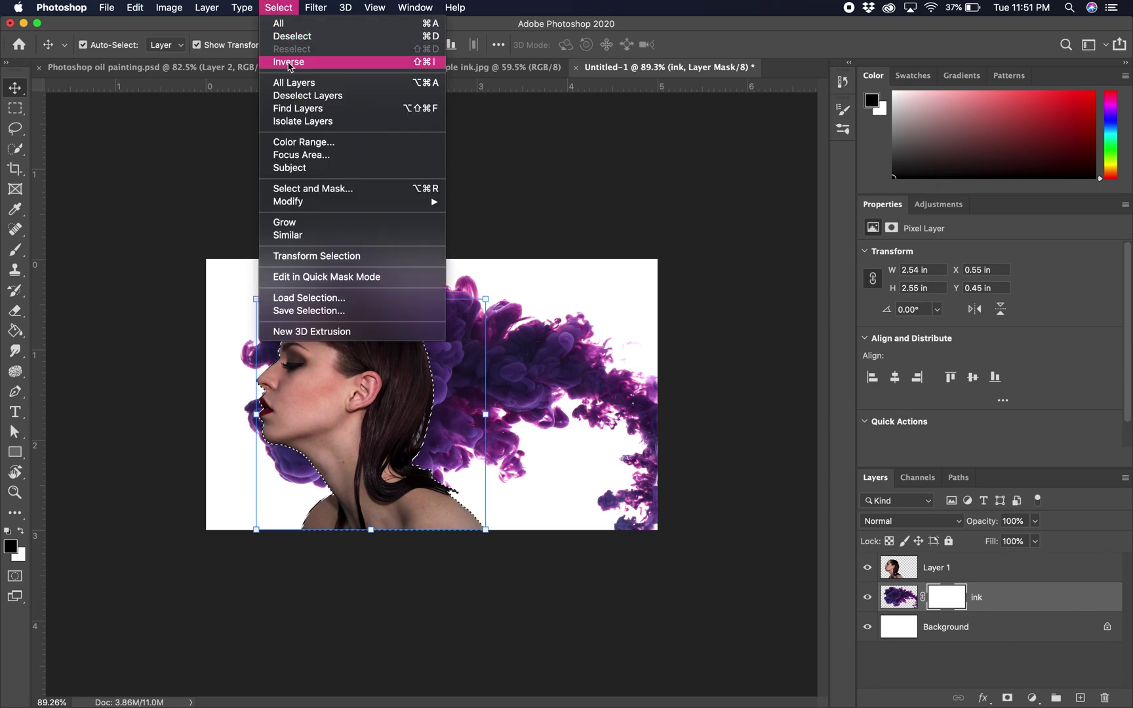
{"action": "left_click", "coordinate": [289, 63]}
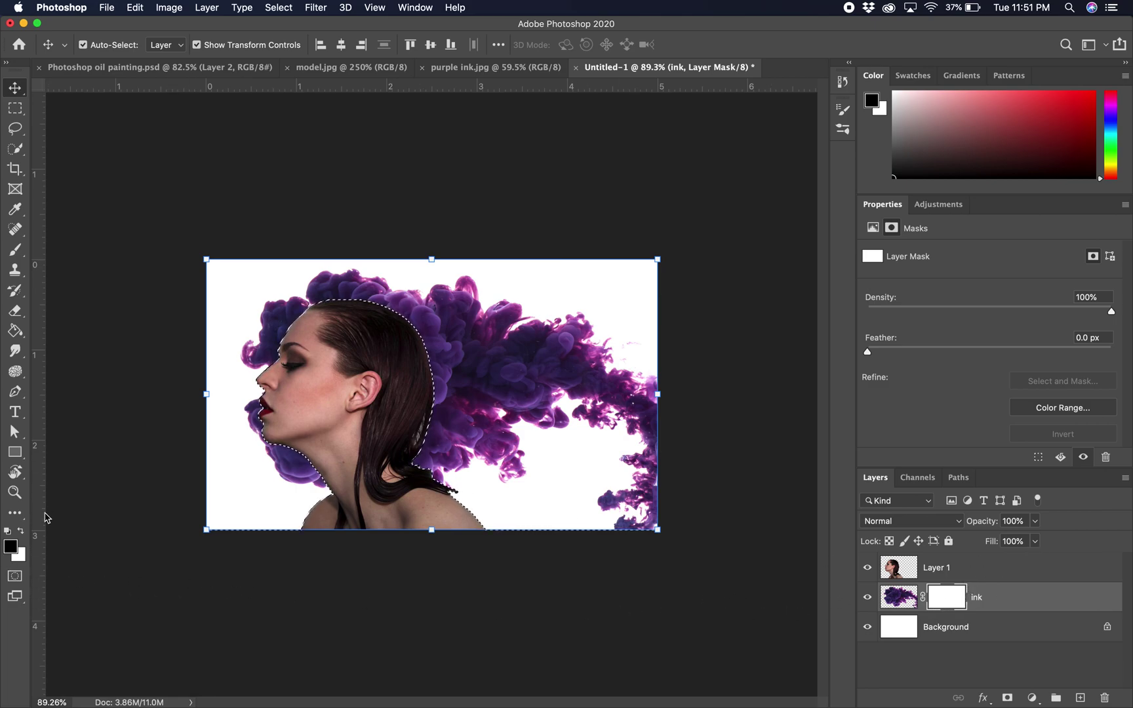
Step: Paint black on the ink layer's mask with the Soft Round brush at 0% hardness, hiding ink beside the woman's forehead, face and chin
{"action": "left_click", "coordinate": [16, 252]}
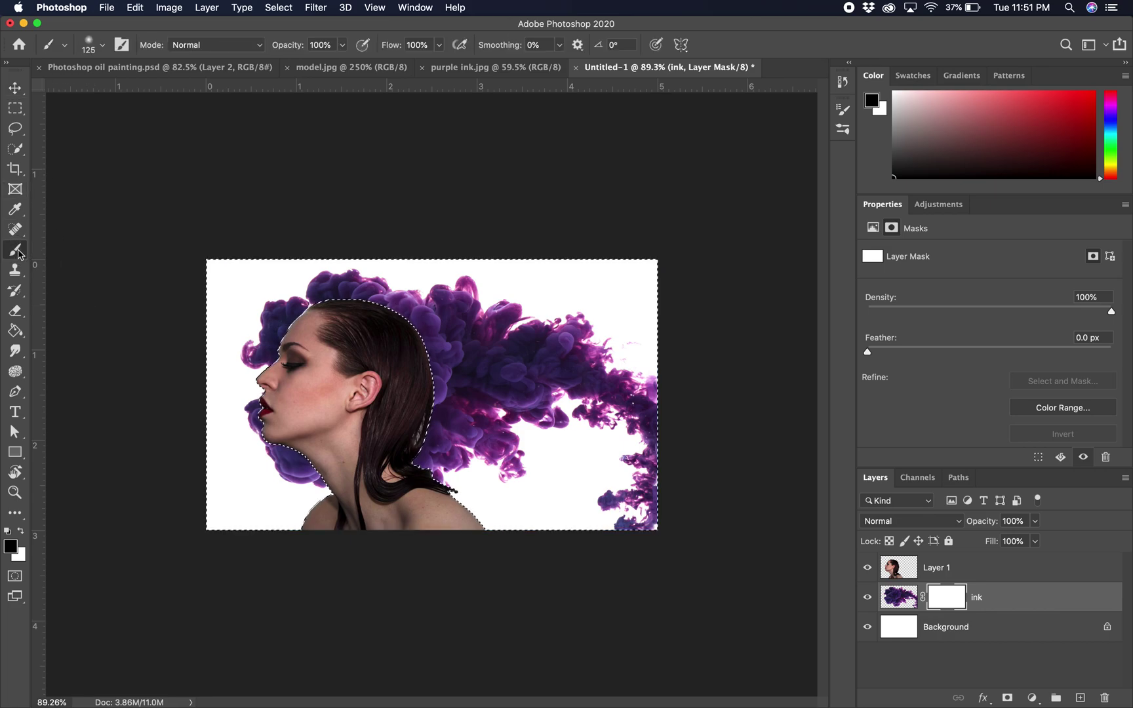
{"action": "left_click", "coordinate": [102, 46]}
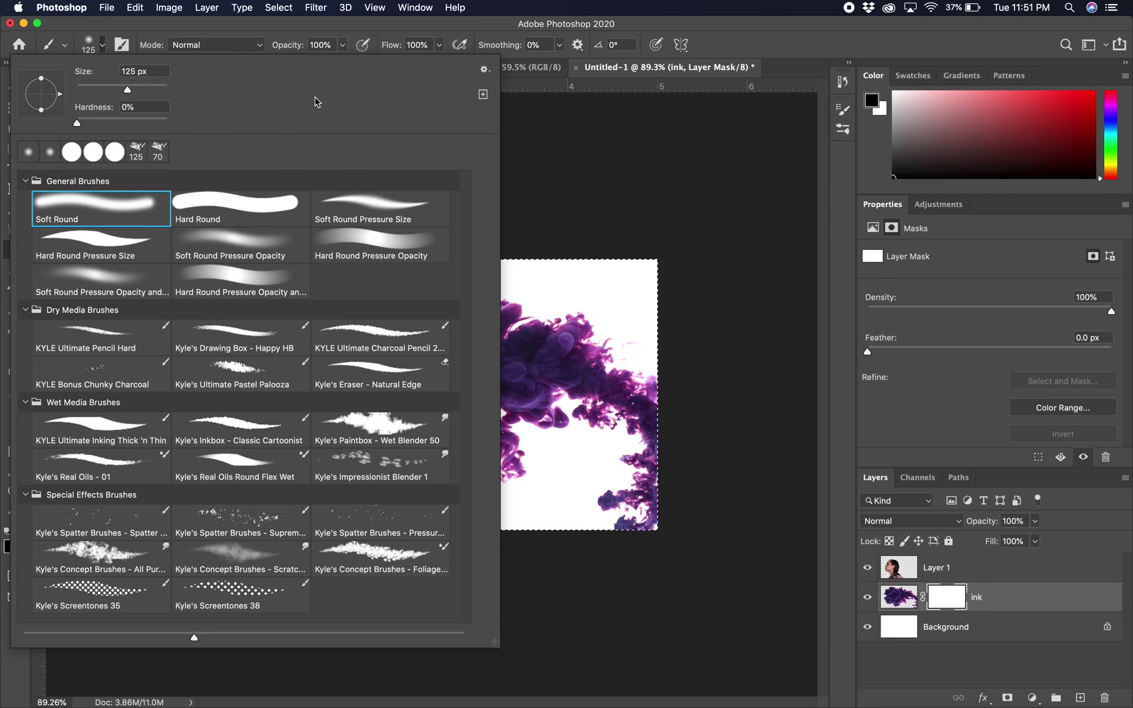
{"action": "left_click", "coordinate": [103, 46]}
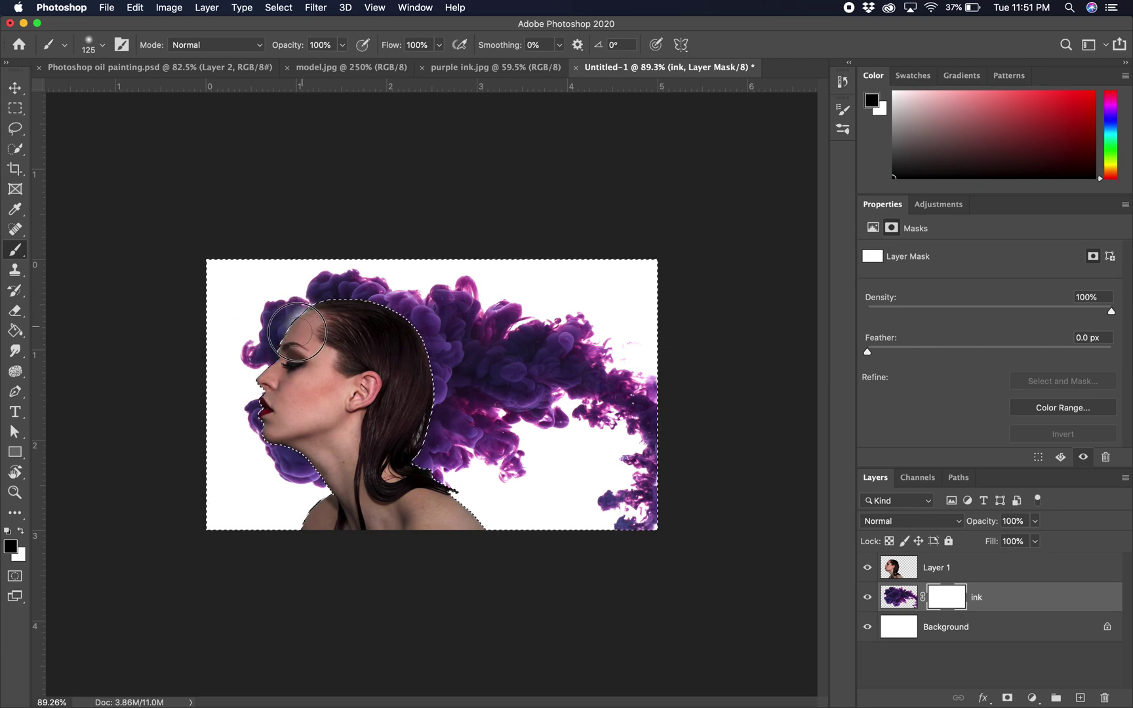
{"action": "left_click_drag", "start_coordinate": [282, 372], "coordinate": [283, 379]}
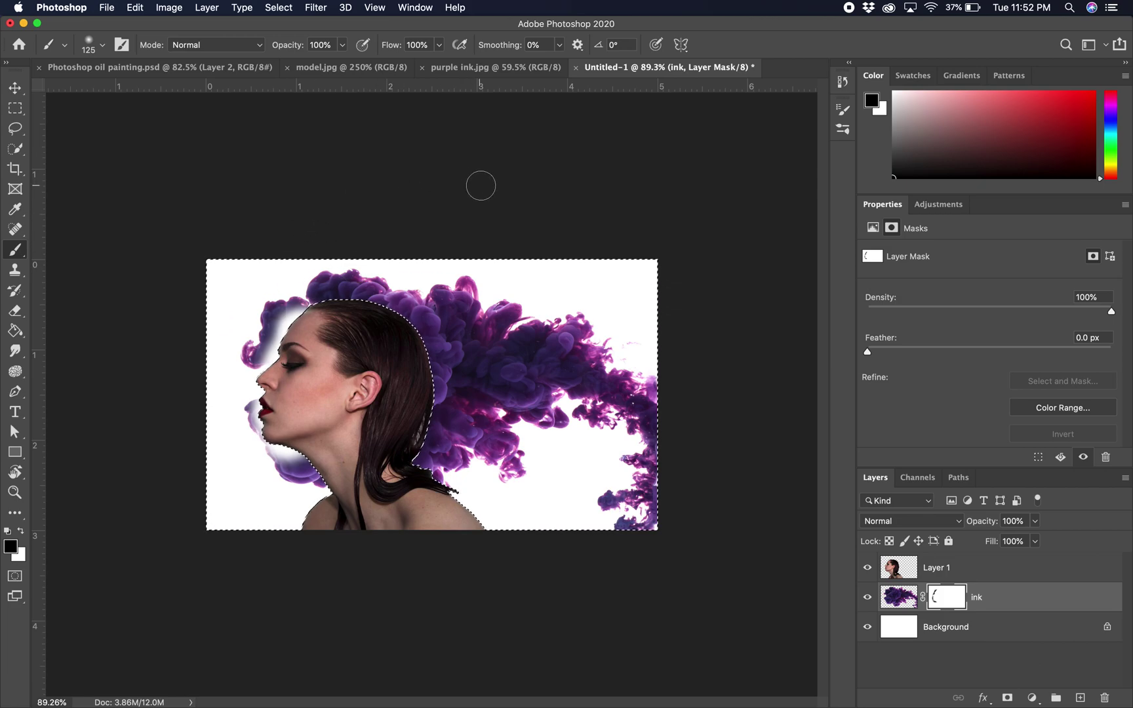
Step: Clear the selection and check the masked edges of the ink layer with Layer 1 temporarily hidden
{"action": "left_click", "coordinate": [275, 7]}
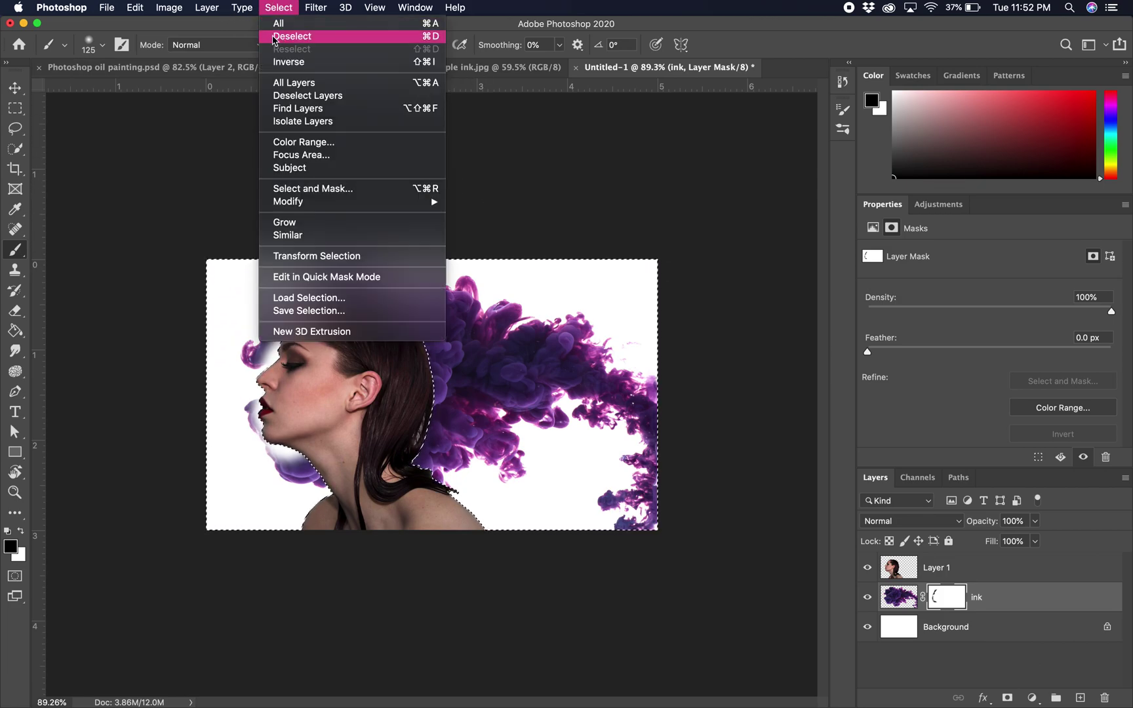
{"action": "left_click", "coordinate": [290, 38]}
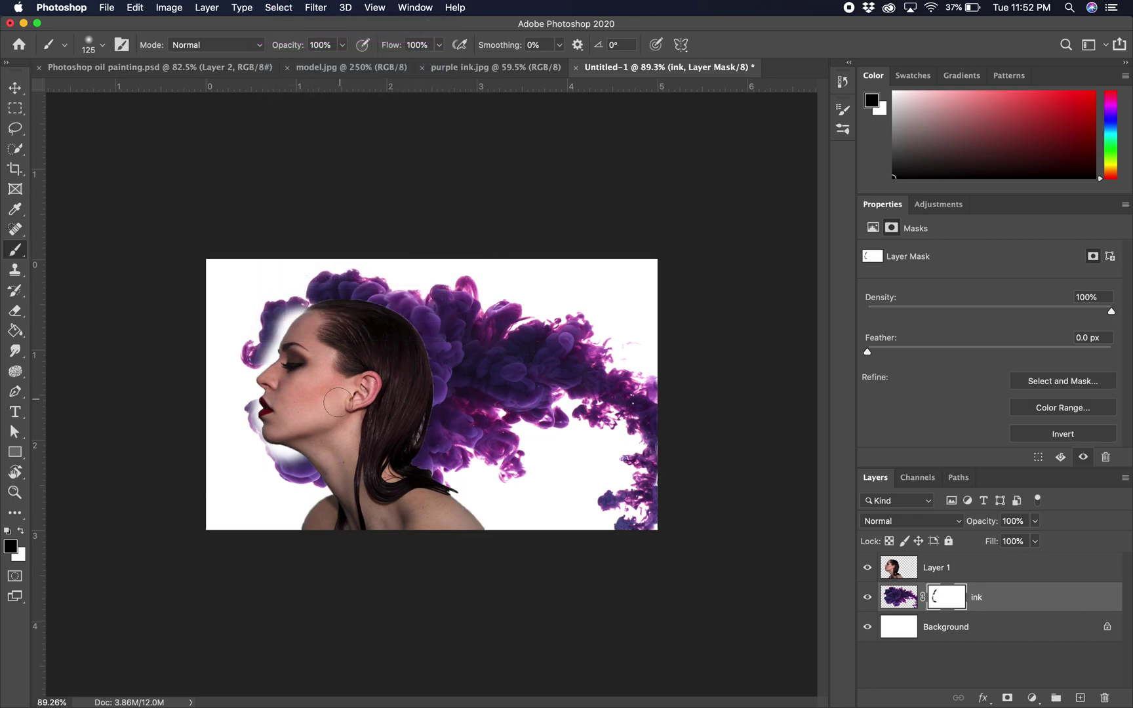
{"action": "left_click", "coordinate": [868, 568]}
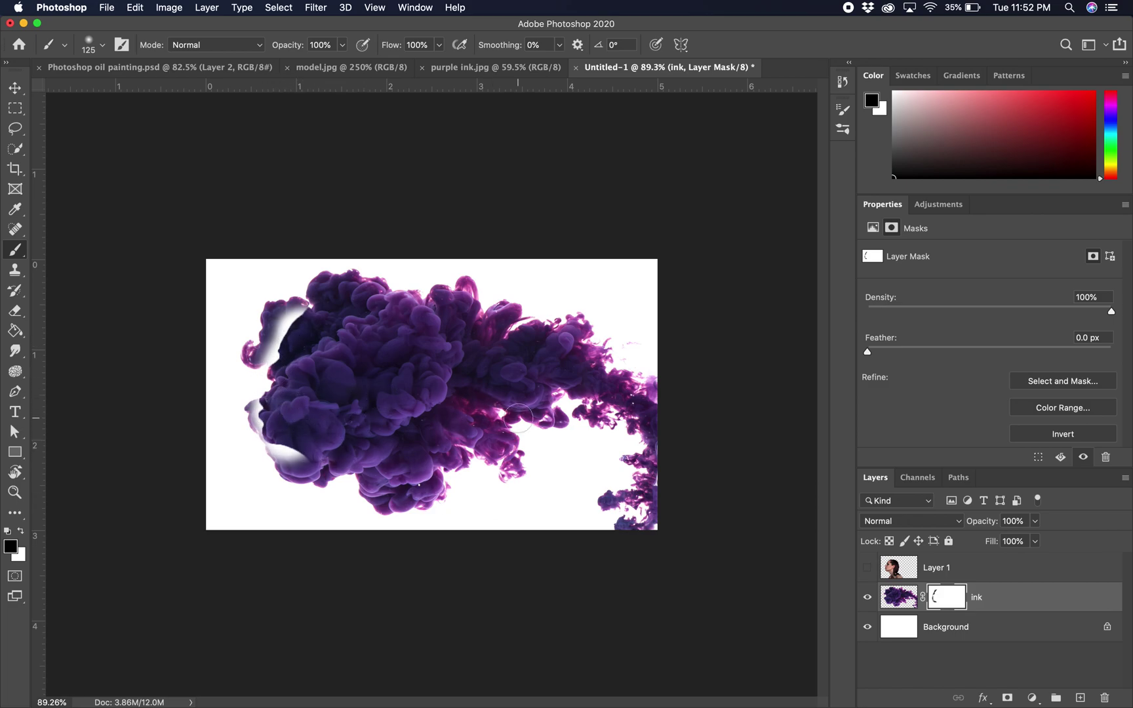
{"action": "left_click", "coordinate": [868, 568]}
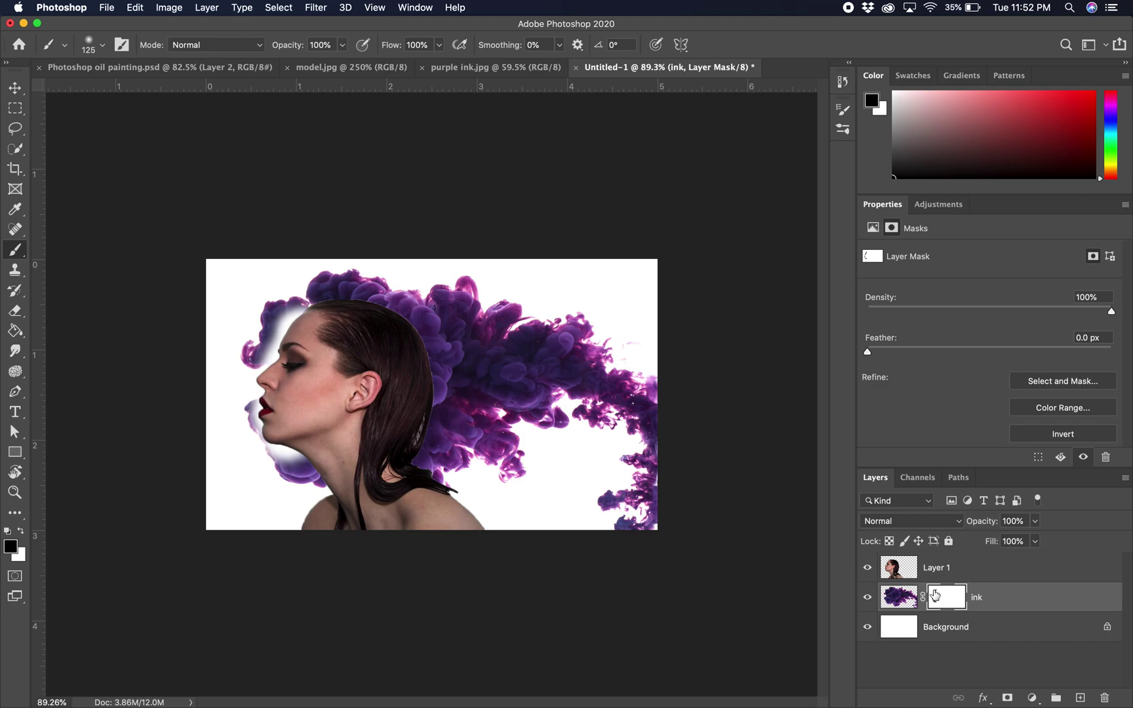
Step: Add a layer mask to Layer 1, undoing the extra vector mask placed on the ink layer
{"action": "left_click", "coordinate": [1008, 698]}
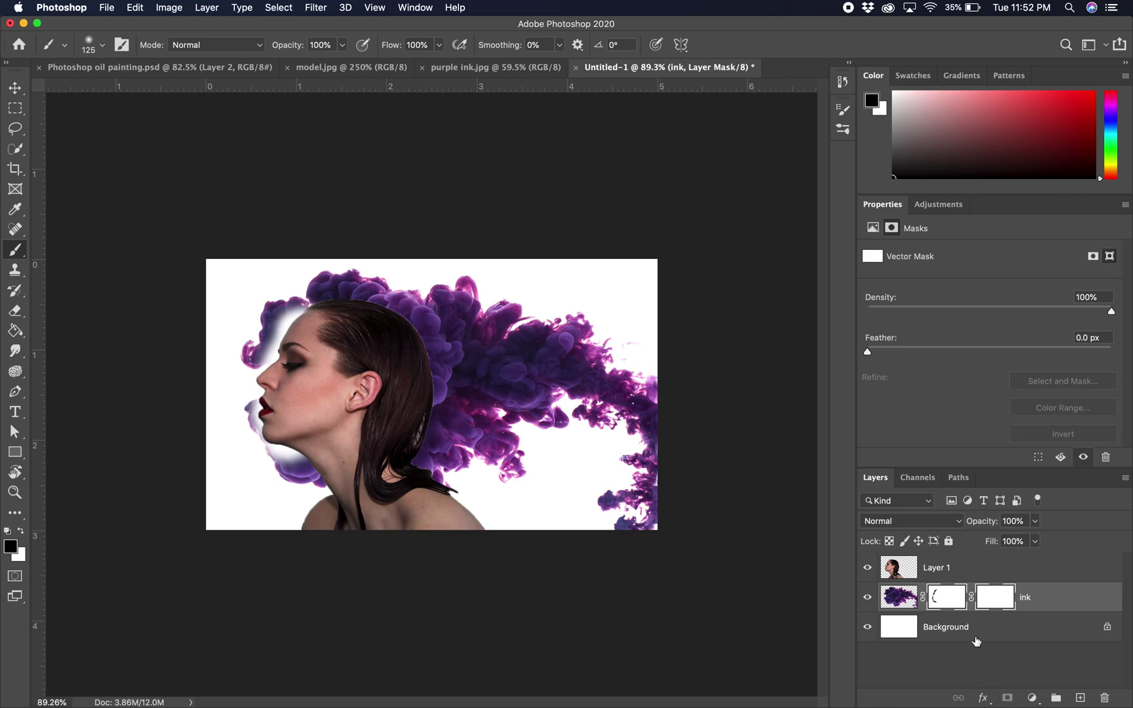
{"action": "key", "text": "super+z"}
{"action": "left_click", "coordinate": [978, 573]}
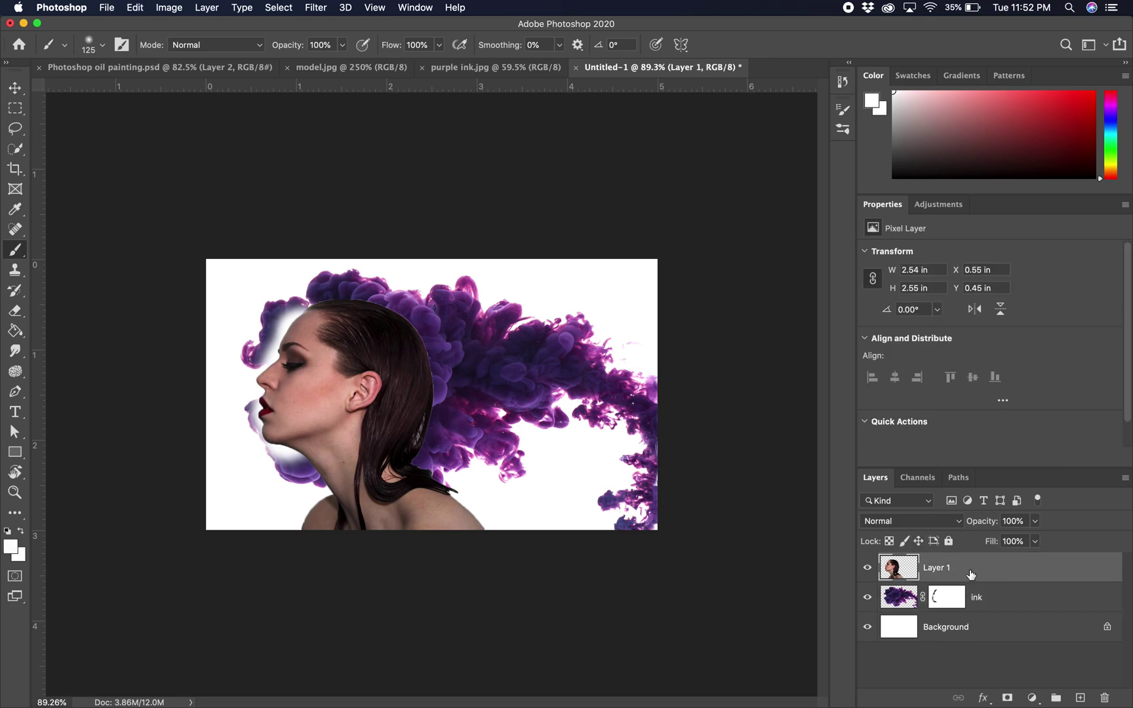
{"action": "left_click", "coordinate": [1007, 698]}
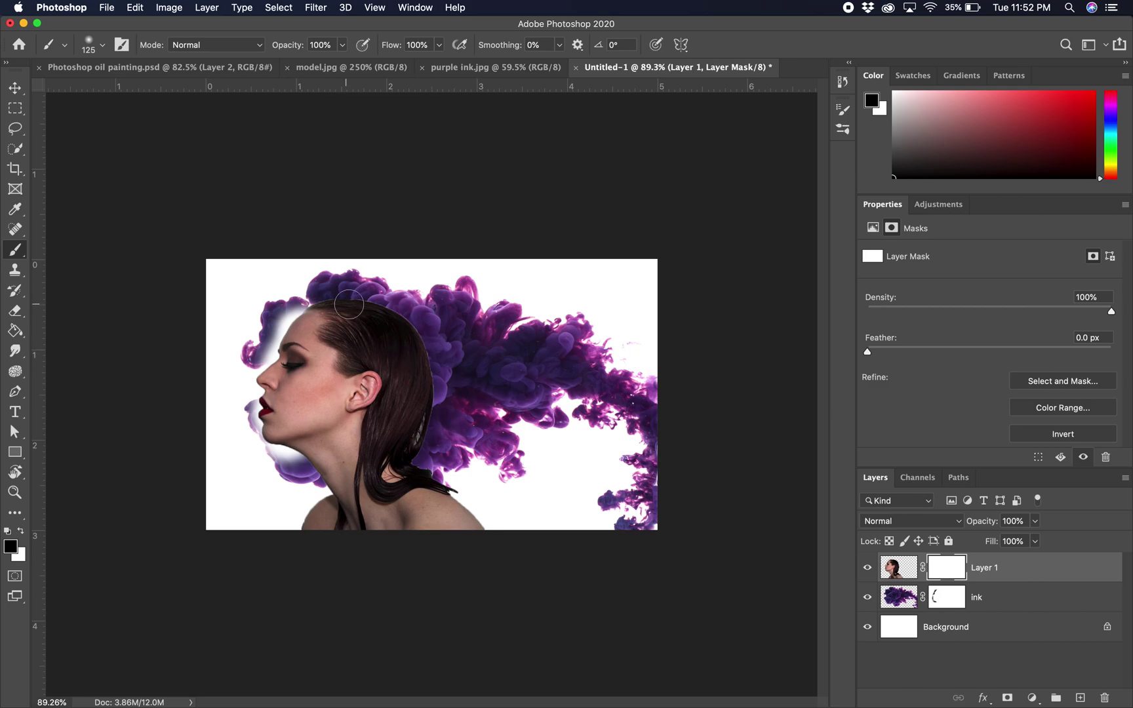
Step: Paint black on Layer 1's mask with a 250 px brush, hiding the woman's shoulders, neck, hair and ear so only her face remains
{"action": "scroll", "coordinate": [369, 413], "scroll_direction": "up", "scroll_amount": 5}
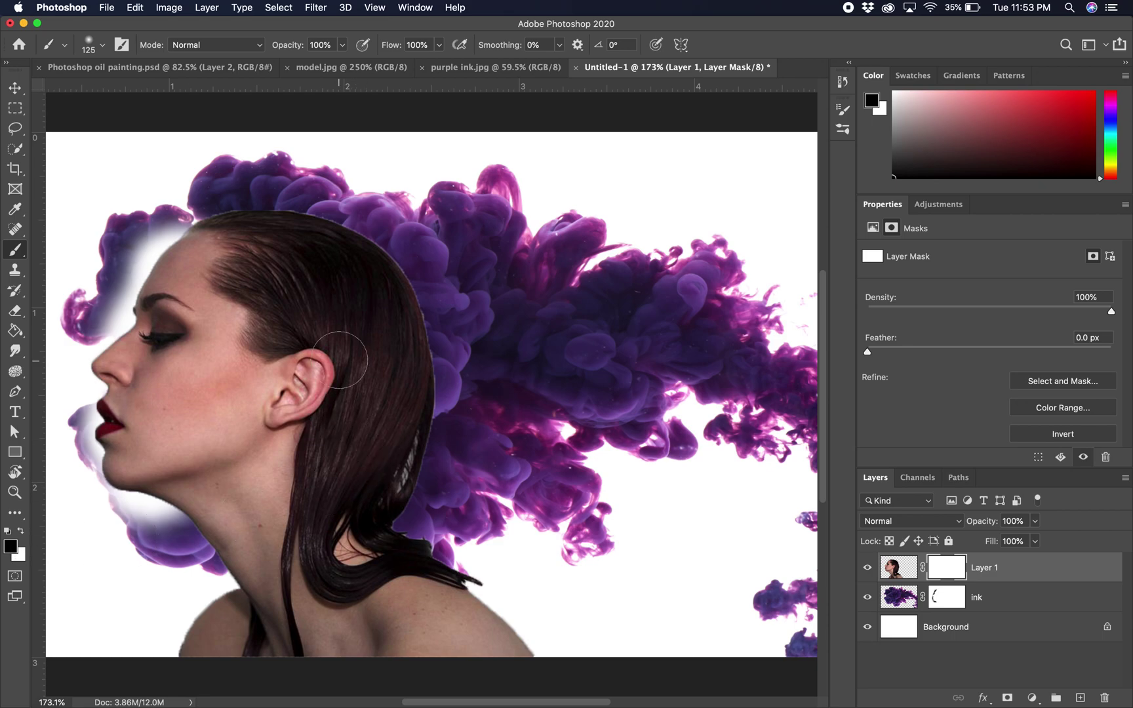
{"action": "key", "text": "bracketright"}
{"action": "key", "text": "bracketright"}
{"action": "key", "text": "bracketright"}
{"action": "key", "text": "bracketright"}
{"action": "key", "text": "bracketright"}
{"action": "scroll", "coordinate": [404, 485], "scroll_direction": "down", "scroll_amount": 5}
{"action": "mouse_move", "coordinate": [200, 524]}
{"action": "left_mouse_down"}
{"action": "mouse_move", "coordinate": [240, 494]}
{"action": "mouse_move", "coordinate": [194, 505]}
{"action": "mouse_move", "coordinate": [249, 483]}
{"action": "mouse_move", "coordinate": [286, 488]}
{"action": "mouse_move", "coordinate": [195, 516]}
{"action": "mouse_move", "coordinate": [215, 501]}
{"action": "mouse_move", "coordinate": [467, 528]}
{"action": "mouse_move", "coordinate": [493, 505]}
{"action": "mouse_move", "coordinate": [319, 524]}
{"action": "mouse_move", "coordinate": [292, 506]}
{"action": "mouse_move", "coordinate": [385, 491]}
{"action": "mouse_move", "coordinate": [532, 513]}
{"action": "mouse_move", "coordinate": [517, 482]}
{"action": "mouse_move", "coordinate": [475, 478]}
{"action": "mouse_move", "coordinate": [444, 455]}
{"action": "mouse_move", "coordinate": [340, 480]}
{"action": "mouse_move", "coordinate": [295, 473]}
{"action": "mouse_move", "coordinate": [243, 422]}
{"action": "mouse_move", "coordinate": [328, 427]}
{"action": "mouse_move", "coordinate": [341, 367]}
{"action": "mouse_move", "coordinate": [299, 411]}
{"action": "mouse_move", "coordinate": [403, 394]}
{"action": "mouse_move", "coordinate": [387, 307]}
{"action": "mouse_move", "coordinate": [356, 320]}
{"action": "mouse_move", "coordinate": [329, 298]}
{"action": "mouse_move", "coordinate": [392, 284]}
{"action": "left_mouse_up"}
{"action": "scroll", "coordinate": [392, 283], "scroll_direction": "up", "scroll_amount": 5}
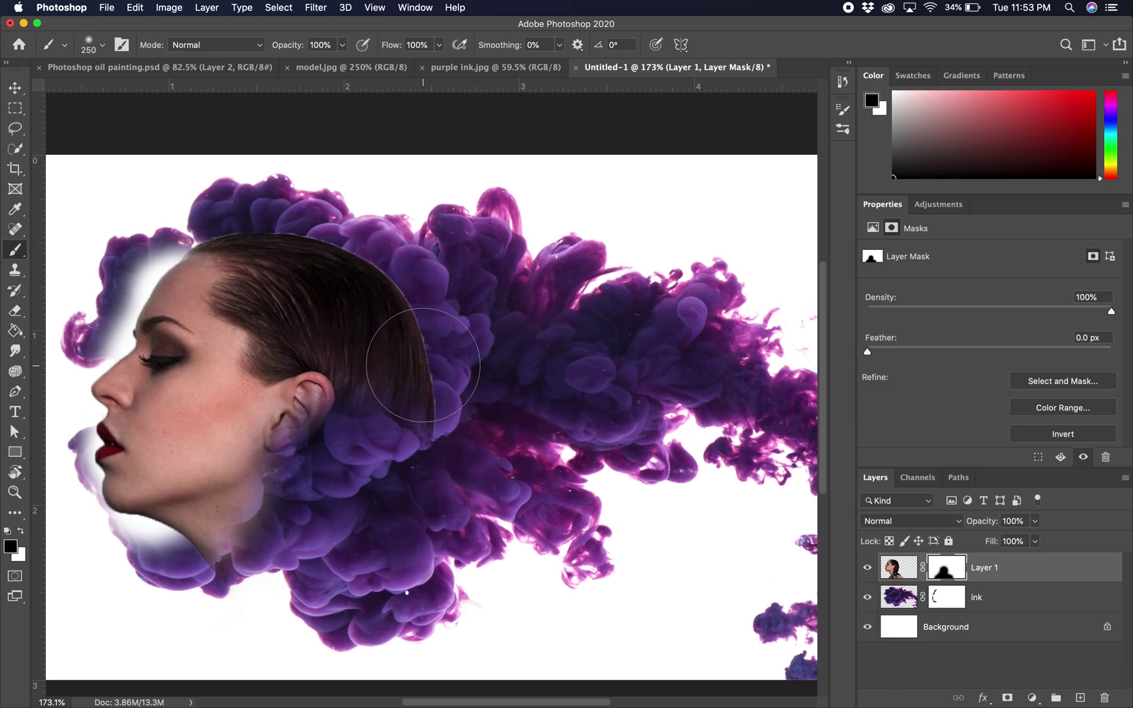
{"action": "mouse_move", "coordinate": [392, 367]}
{"action": "left_mouse_down"}
{"action": "mouse_move", "coordinate": [341, 384]}
{"action": "mouse_move", "coordinate": [349, 299]}
{"action": "mouse_move", "coordinate": [377, 291]}
{"action": "mouse_move", "coordinate": [269, 253]}
{"action": "mouse_move", "coordinate": [285, 249]}
{"action": "mouse_move", "coordinate": [264, 252]}
{"action": "mouse_move", "coordinate": [288, 282]}
{"action": "mouse_move", "coordinate": [289, 328]}
{"action": "mouse_move", "coordinate": [303, 352]}
{"action": "mouse_move", "coordinate": [316, 348]}
{"action": "mouse_move", "coordinate": [278, 435]}
{"action": "mouse_move", "coordinate": [246, 419]}
{"action": "mouse_move", "coordinate": [294, 434]}
{"action": "mouse_move", "coordinate": [294, 494]}
{"action": "mouse_move", "coordinate": [259, 508]}
{"action": "mouse_move", "coordinate": [328, 405]}
{"action": "left_mouse_up"}
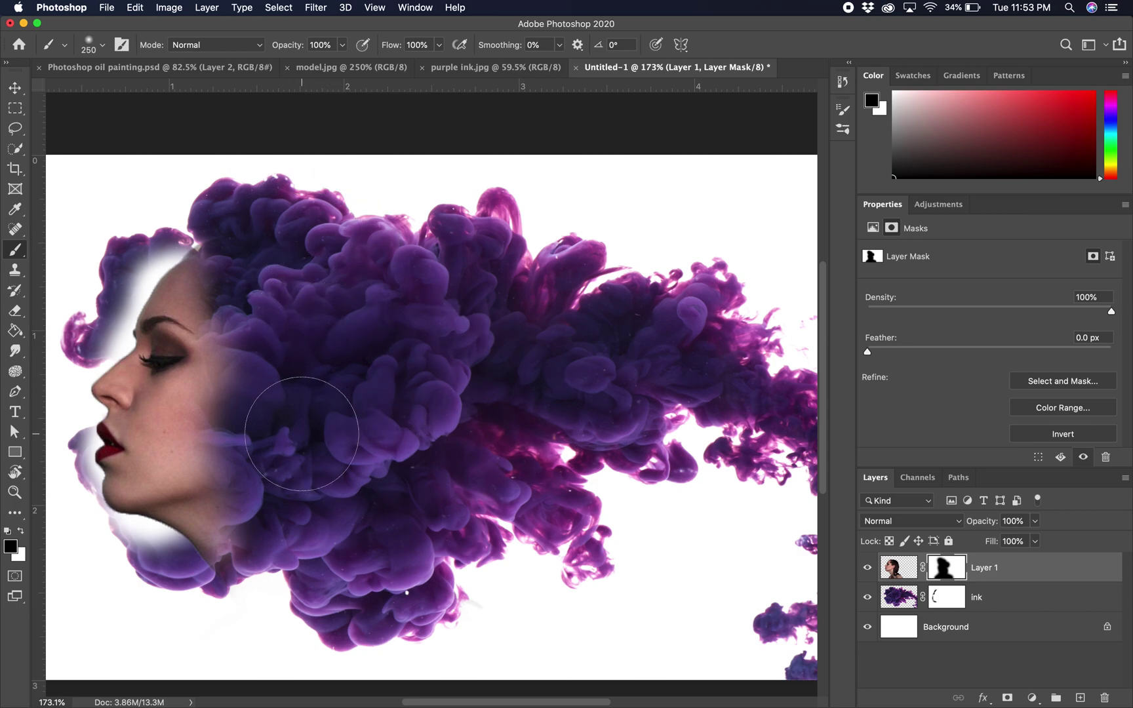
Step: Switch the brush to the soft round preset with pressure-controlled opacity, sized 163 px at 52% opacity
{"action": "scroll", "coordinate": [379, 433], "scroll_direction": "left", "scroll_amount": 5}
{"action": "scroll", "coordinate": [379, 432], "scroll_direction": "down", "scroll_amount": 1}
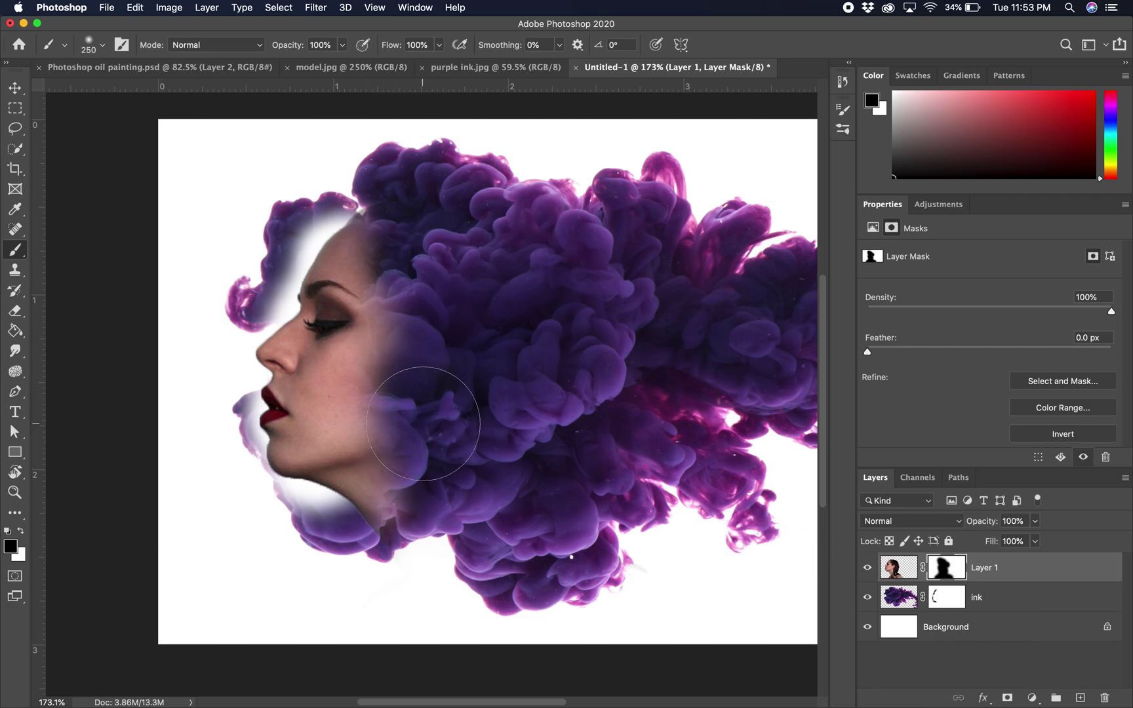
{"action": "left_click", "coordinate": [103, 46]}
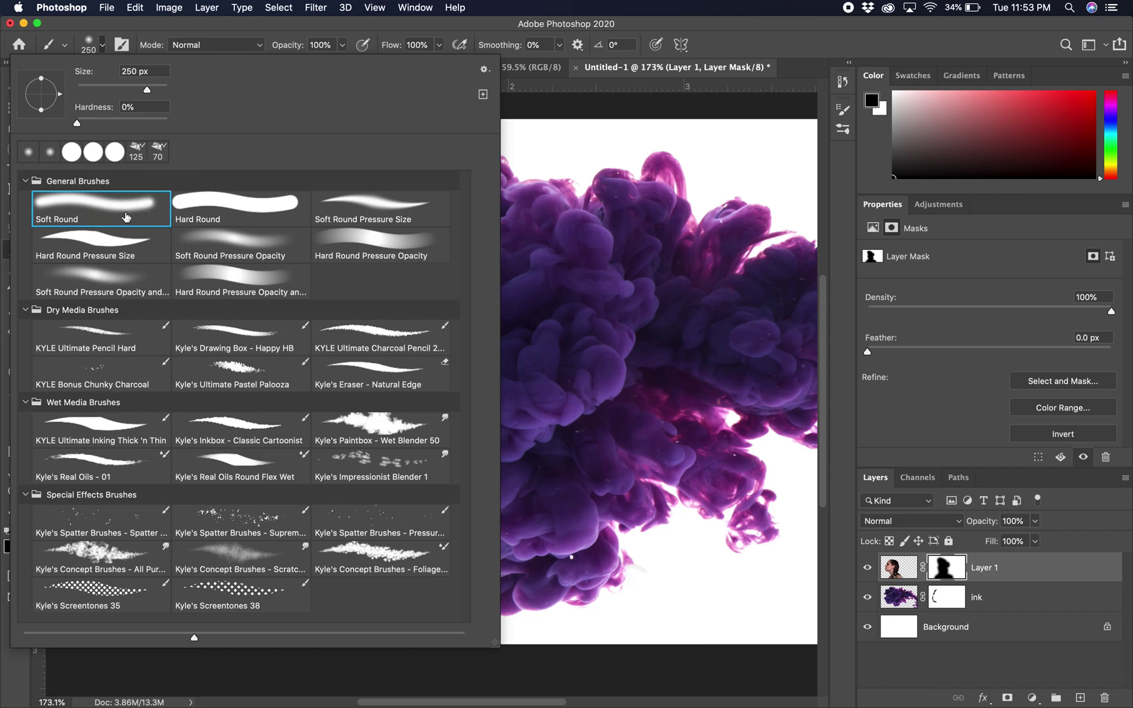
{"action": "left_click", "coordinate": [89, 284]}
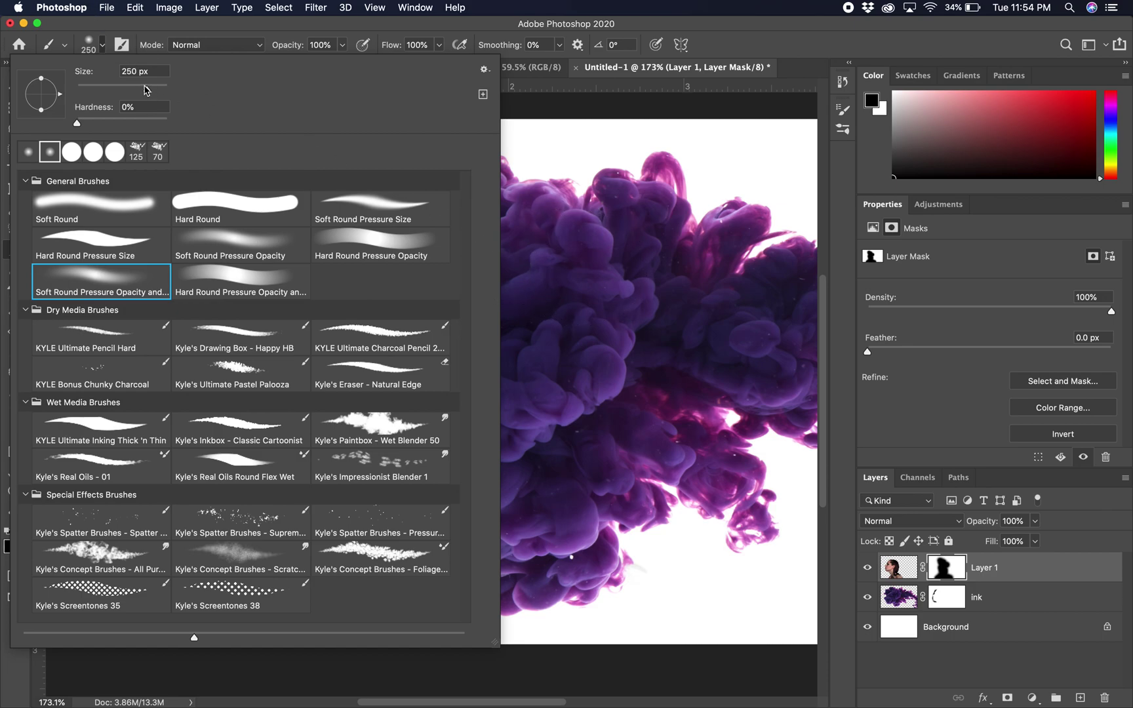
{"action": "left_click_drag", "start_coordinate": [145, 90], "coordinate": [136, 91]}
{"action": "left_click", "coordinate": [341, 47]}
{"action": "left_click_drag", "start_coordinate": [324, 64], "coordinate": [314, 65]}
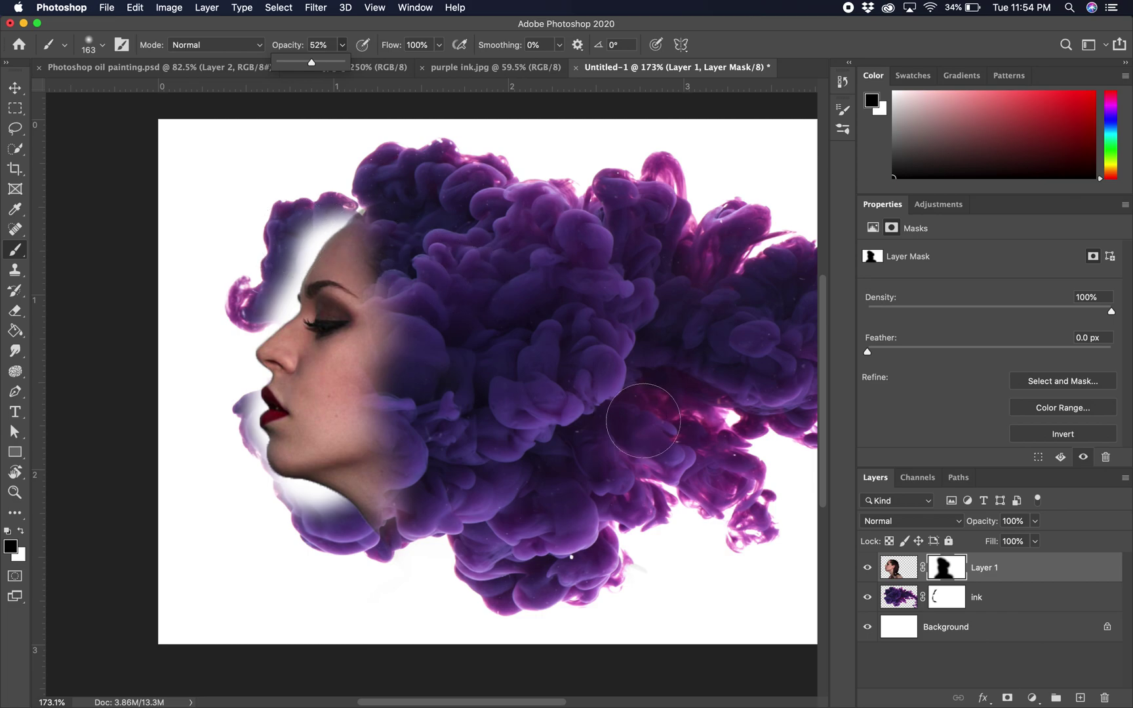
Step: Paint white on the ink layer's mask at 52% opacity, partly restoring the ink in front of the forehead and below the chin
{"action": "left_click", "coordinate": [946, 595]}
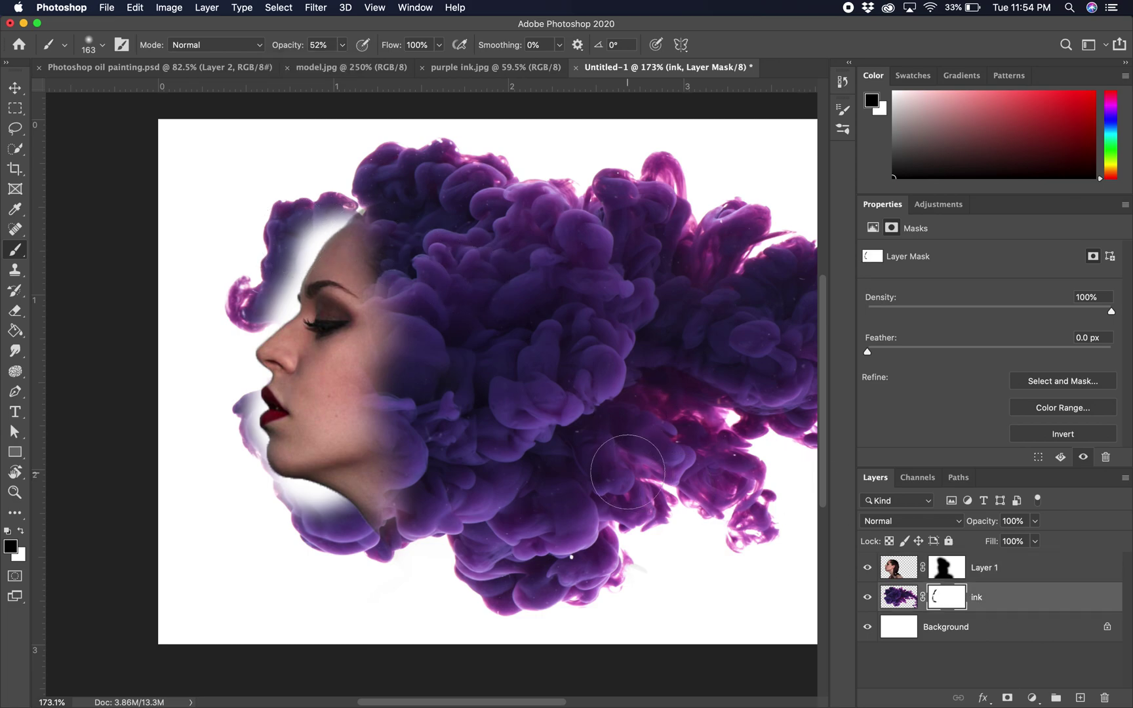
{"action": "left_click_drag", "start_coordinate": [282, 254], "coordinate": [266, 223]}
{"action": "left_click", "coordinate": [22, 533]}
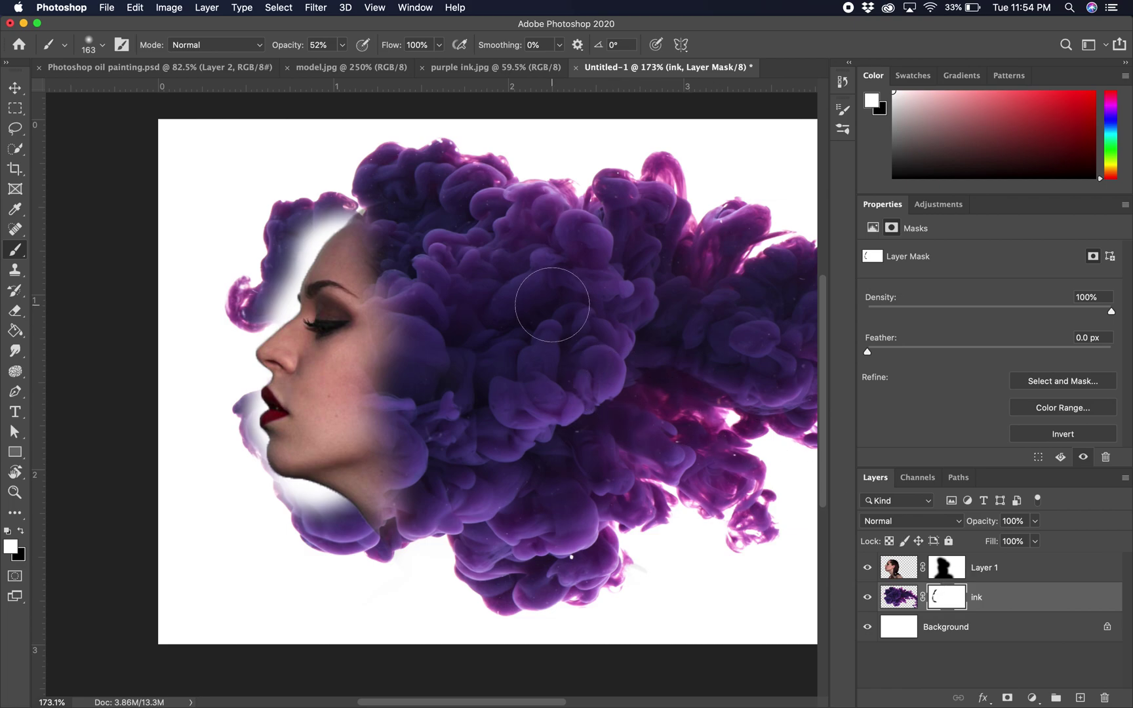
{"action": "mouse_move", "coordinate": [298, 190]}
{"action": "left_mouse_down"}
{"action": "mouse_move", "coordinate": [259, 230]}
{"action": "mouse_move", "coordinate": [308, 182]}
{"action": "mouse_move", "coordinate": [341, 187]}
{"action": "mouse_move", "coordinate": [299, 229]}
{"action": "mouse_move", "coordinate": [317, 212]}
{"action": "mouse_move", "coordinate": [401, 197]}
{"action": "mouse_move", "coordinate": [315, 219]}
{"action": "mouse_move", "coordinate": [358, 209]}
{"action": "mouse_move", "coordinate": [313, 236]}
{"action": "left_mouse_up"}
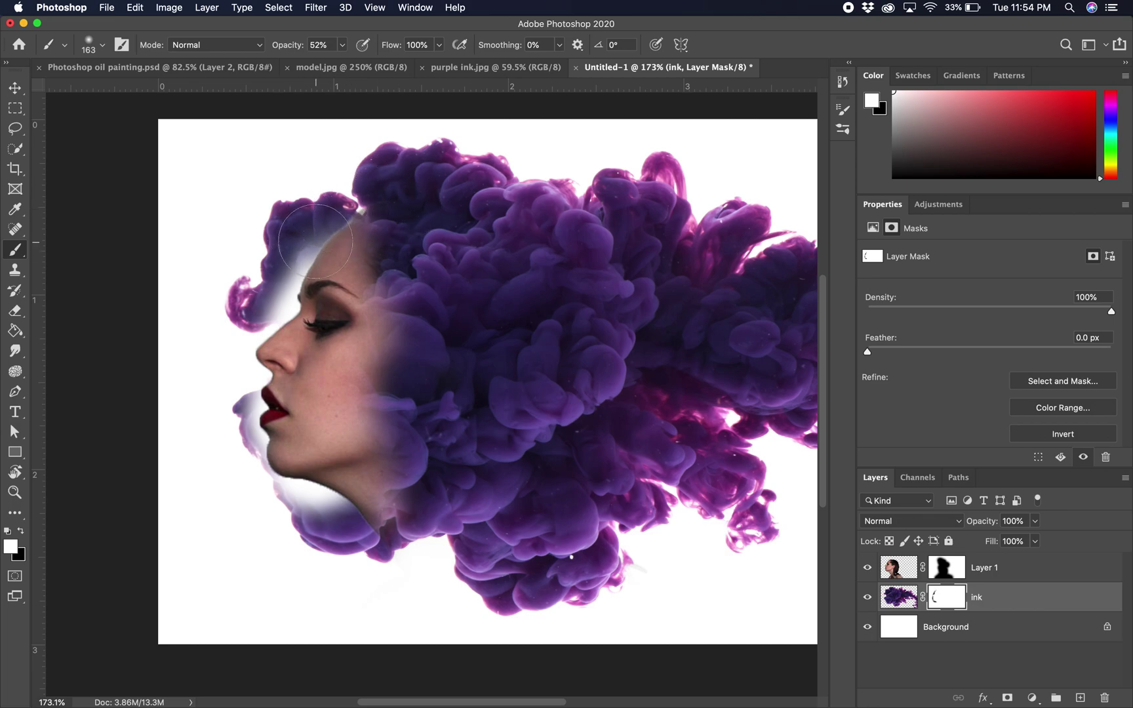
{"action": "mouse_move", "coordinate": [233, 278]}
{"action": "left_mouse_down"}
{"action": "mouse_move", "coordinate": [284, 271]}
{"action": "mouse_move", "coordinate": [282, 239]}
{"action": "mouse_move", "coordinate": [310, 237]}
{"action": "left_mouse_up"}
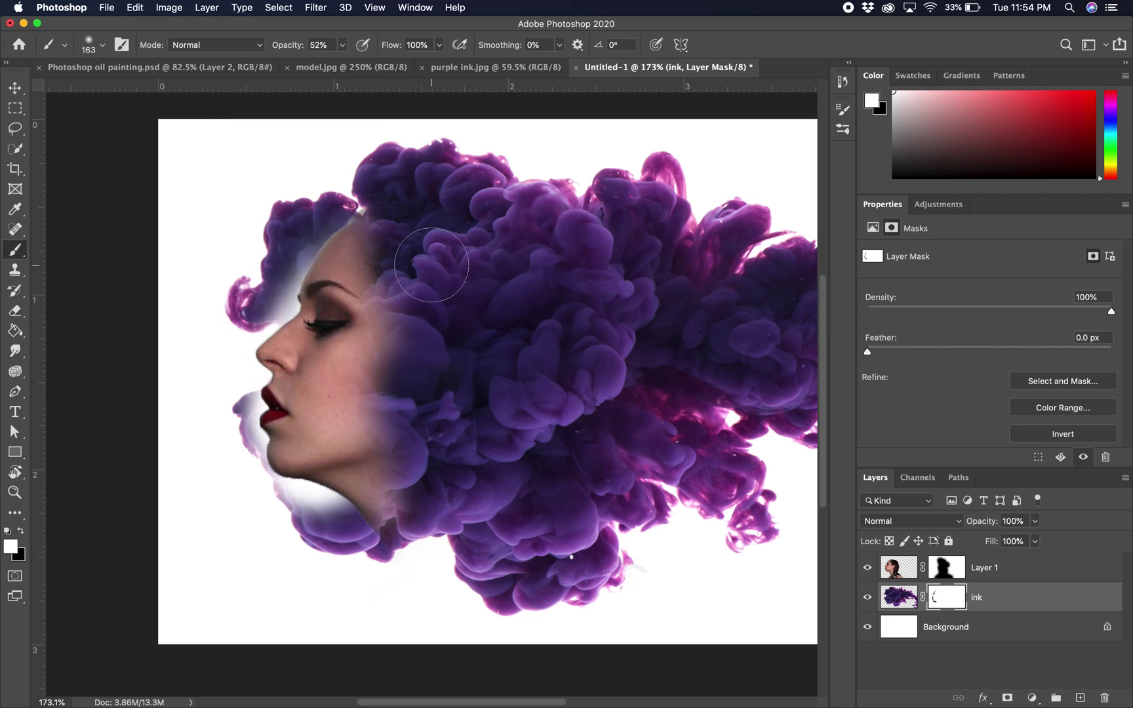
{"action": "mouse_move", "coordinate": [355, 496]}
{"action": "left_mouse_down"}
{"action": "mouse_move", "coordinate": [262, 509]}
{"action": "mouse_move", "coordinate": [240, 491]}
{"action": "mouse_move", "coordinate": [297, 499]}
{"action": "mouse_move", "coordinate": [227, 460]}
{"action": "mouse_move", "coordinate": [213, 421]}
{"action": "mouse_move", "coordinate": [227, 445]}
{"action": "left_mouse_up"}
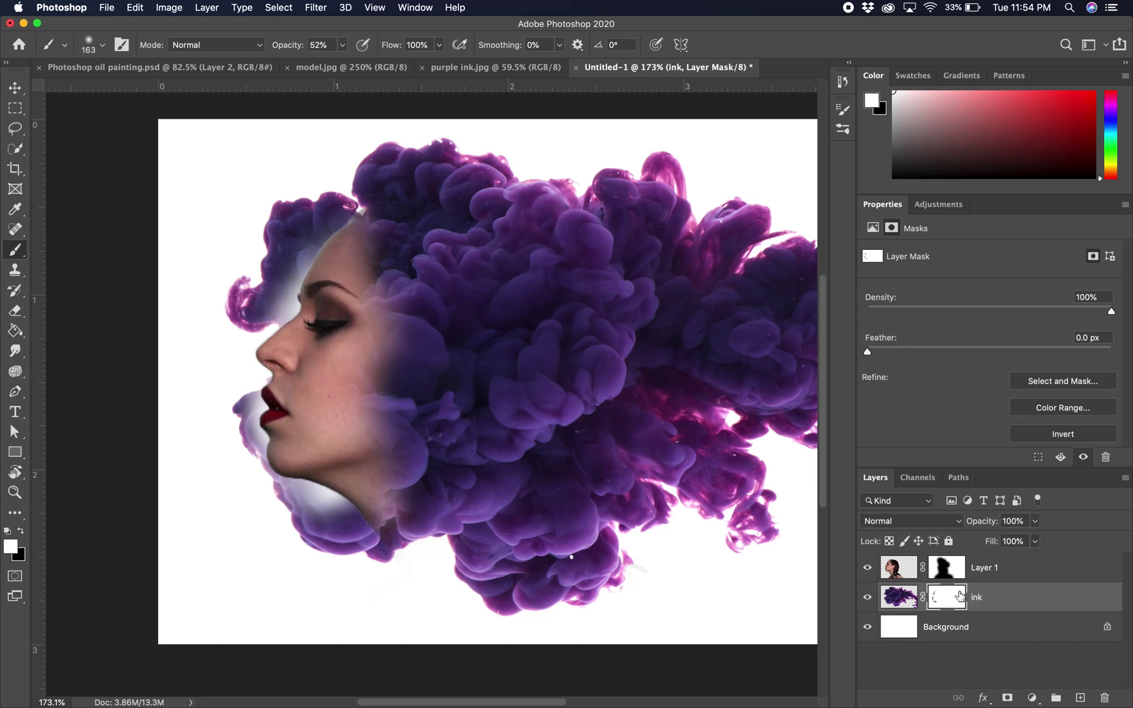
Step: Paint black on Layer 1's mask along the cheek, jaw and neck, fading the skin into the ink
{"action": "left_click", "coordinate": [948, 569]}
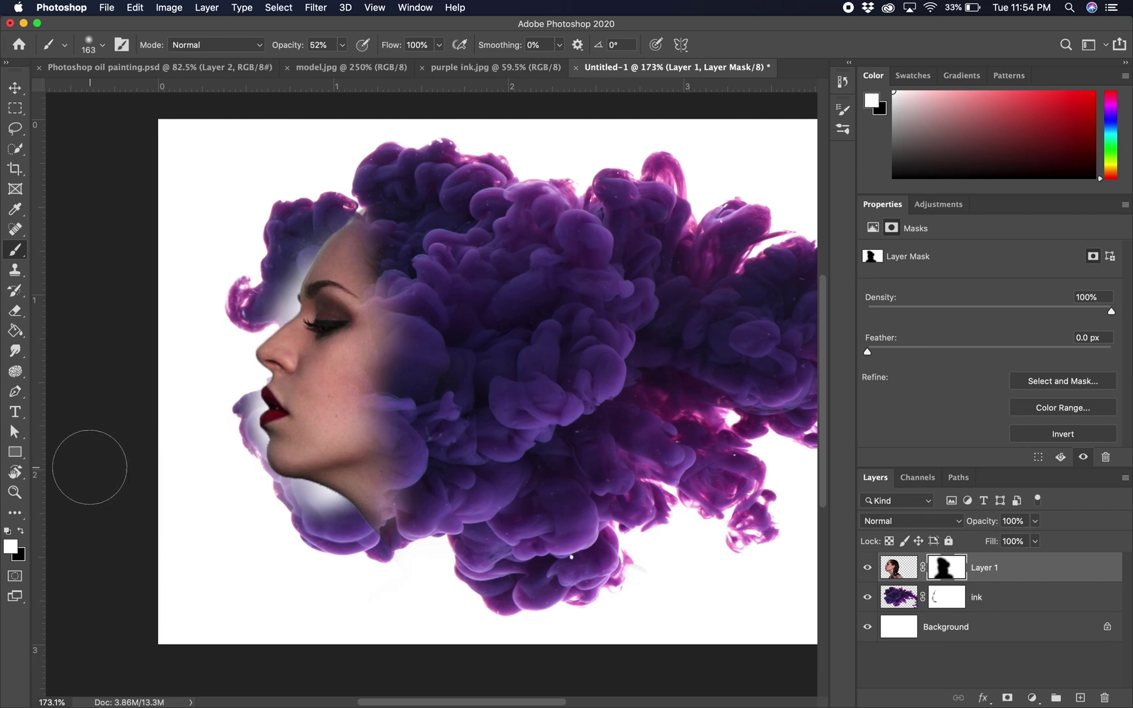
{"action": "left_click", "coordinate": [18, 533]}
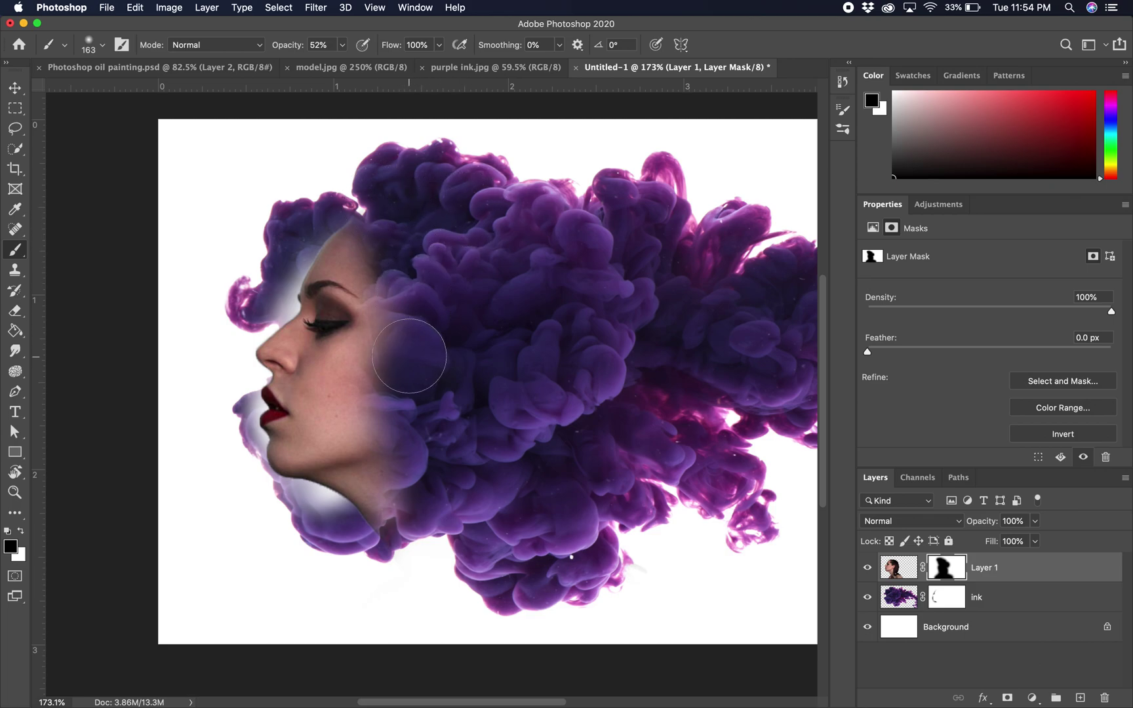
{"action": "mouse_move", "coordinate": [374, 384]}
{"action": "left_mouse_down"}
{"action": "mouse_move", "coordinate": [397, 446]}
{"action": "mouse_move", "coordinate": [380, 538]}
{"action": "mouse_move", "coordinate": [365, 538]}
{"action": "left_mouse_up"}
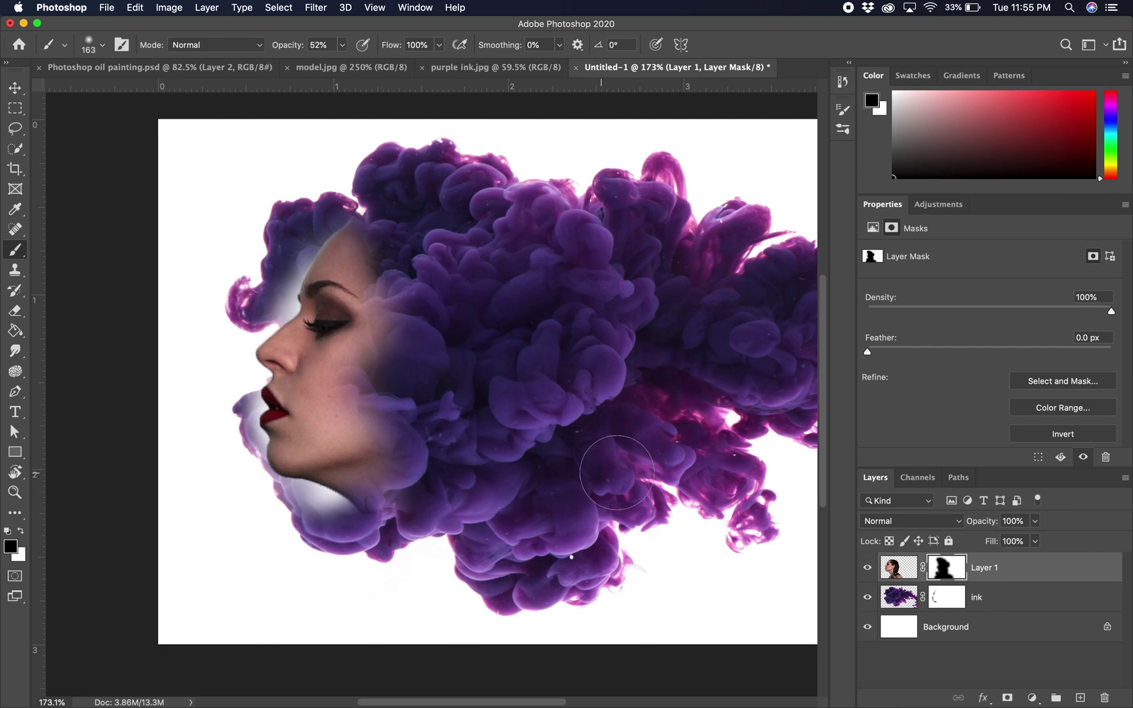
Step: Paint white (ffffff) on the ink layer's mask below the jaw, filling the pale gap under the chin with ink
{"action": "left_click", "coordinate": [945, 603]}
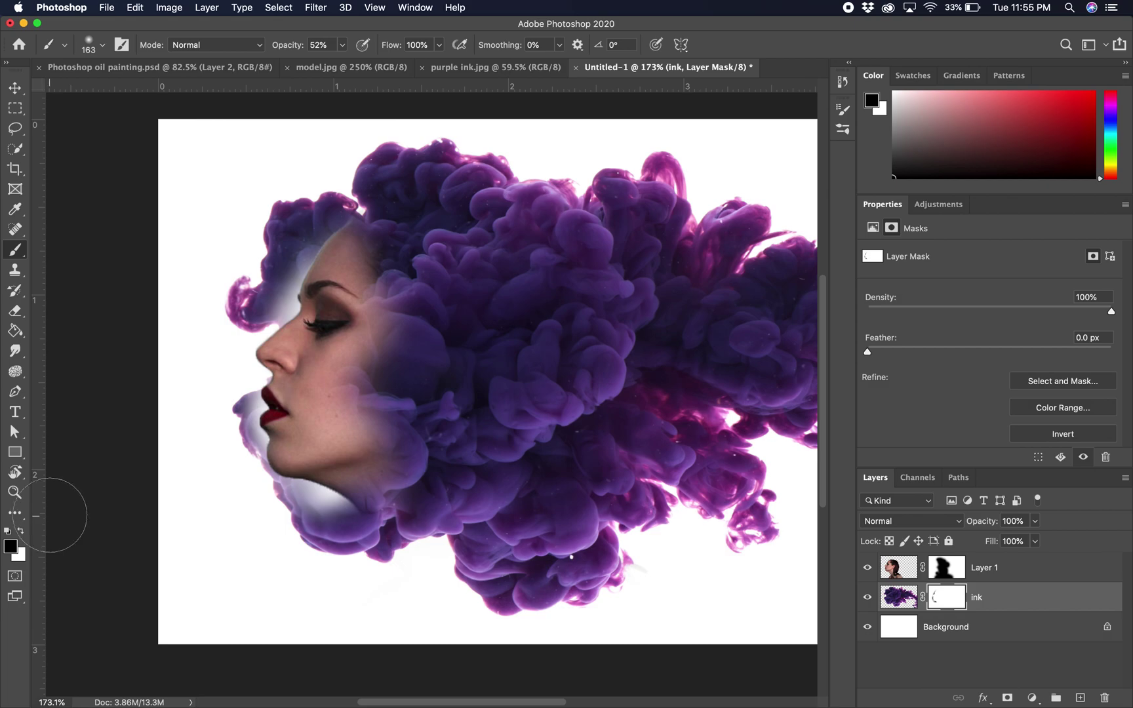
{"action": "left_click", "coordinate": [21, 531]}
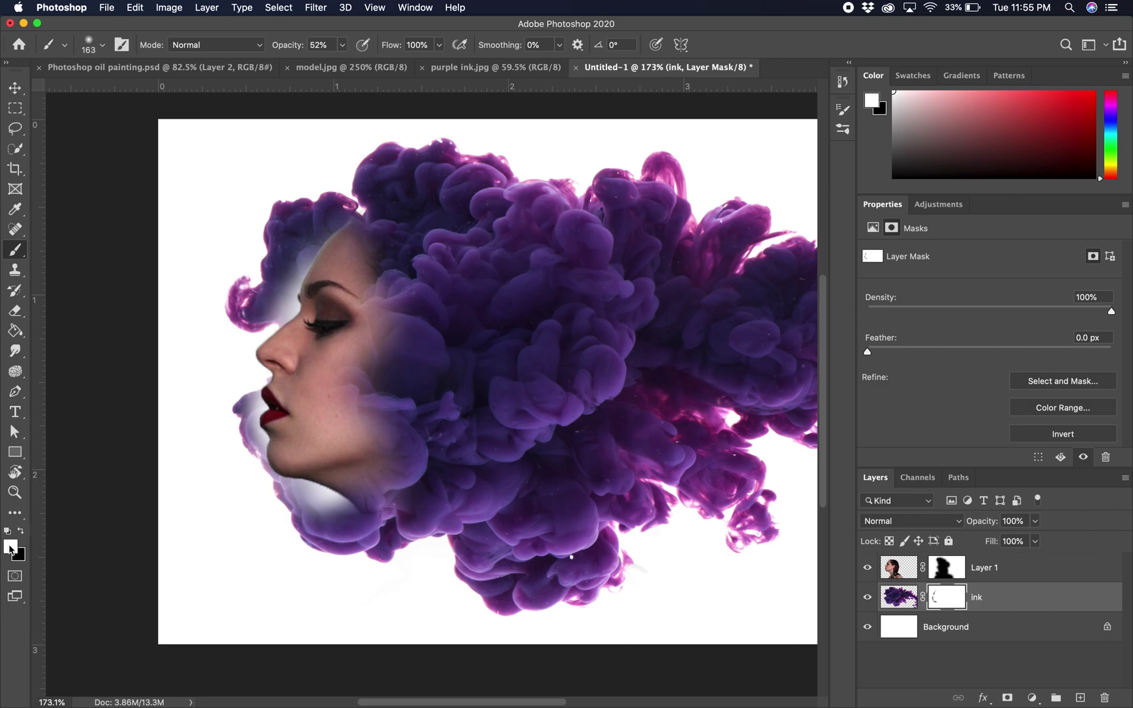
{"action": "left_click", "coordinate": [11, 546]}
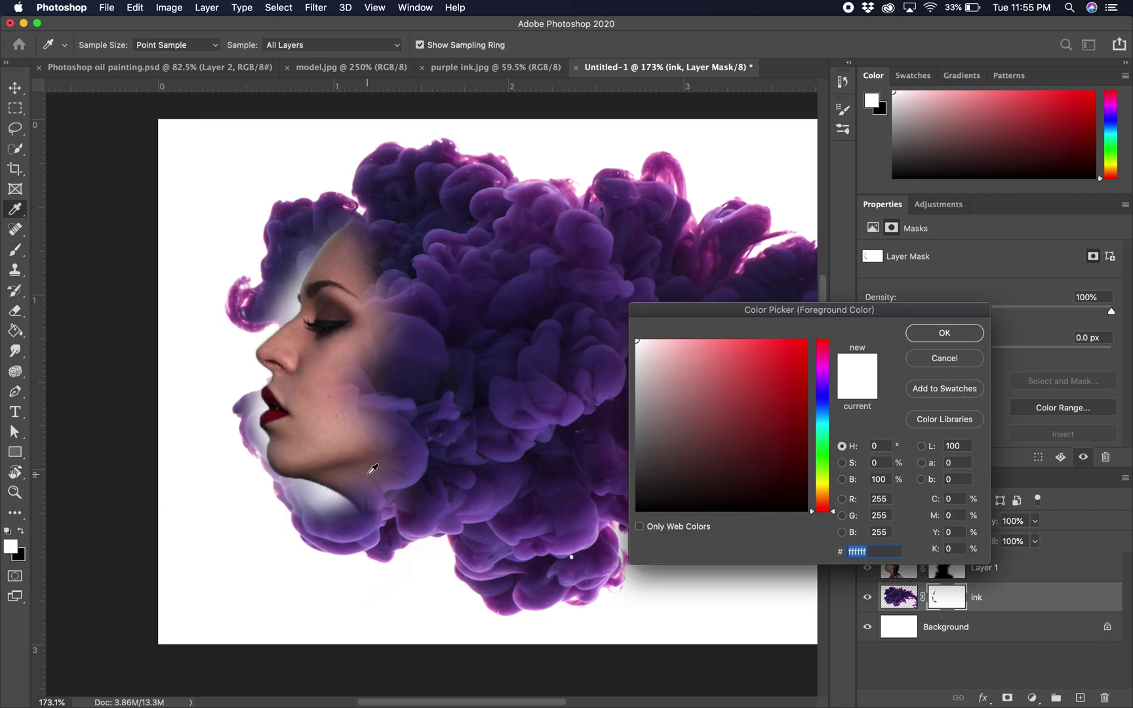
{"action": "left_click", "coordinate": [945, 333]}
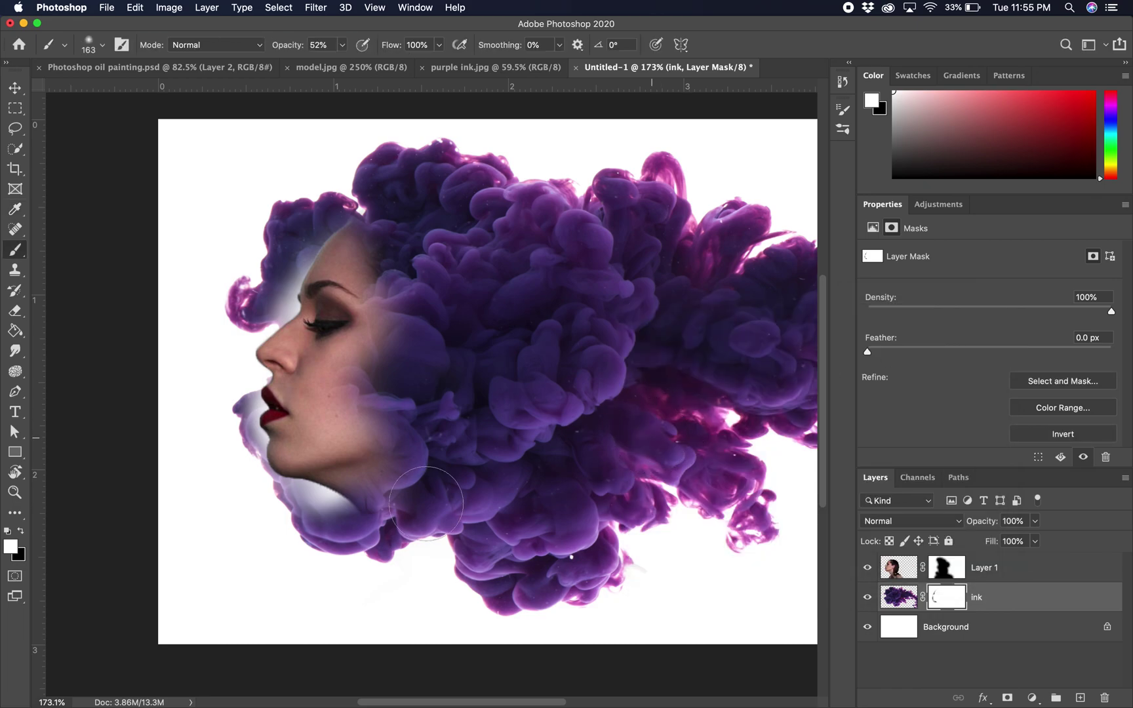
{"action": "left_click_drag", "start_coordinate": [308, 524], "coordinate": [326, 519]}
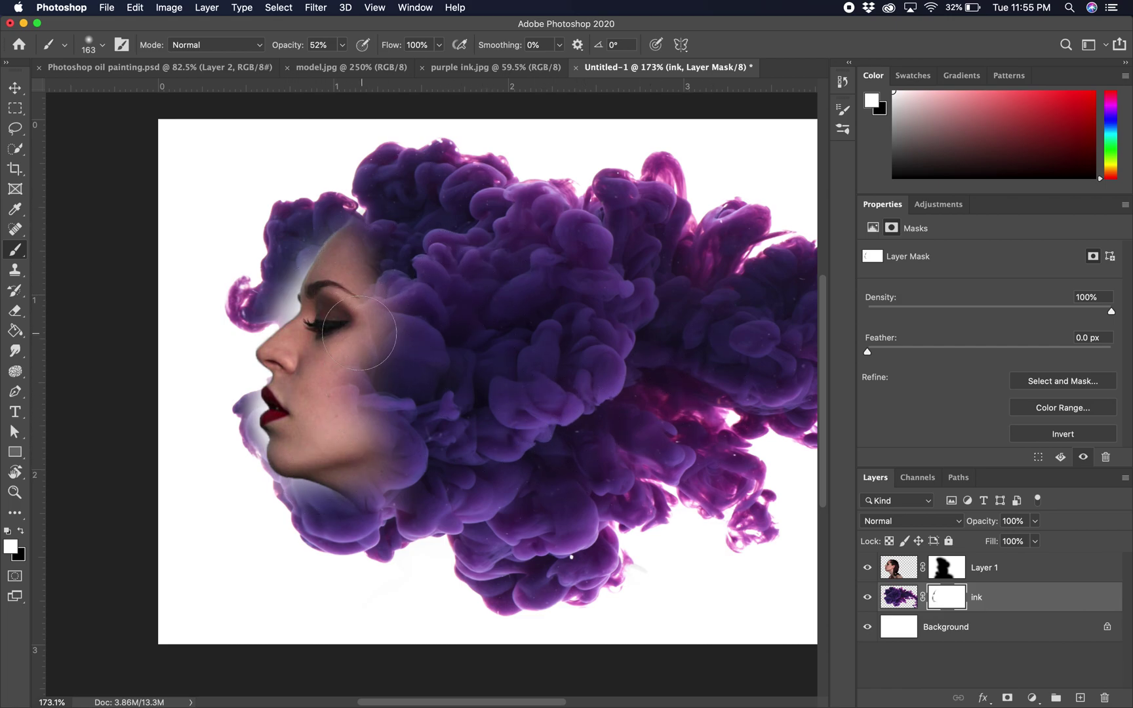
{"action": "scroll", "coordinate": [351, 339], "scroll_direction": "down", "scroll_amount": 2}
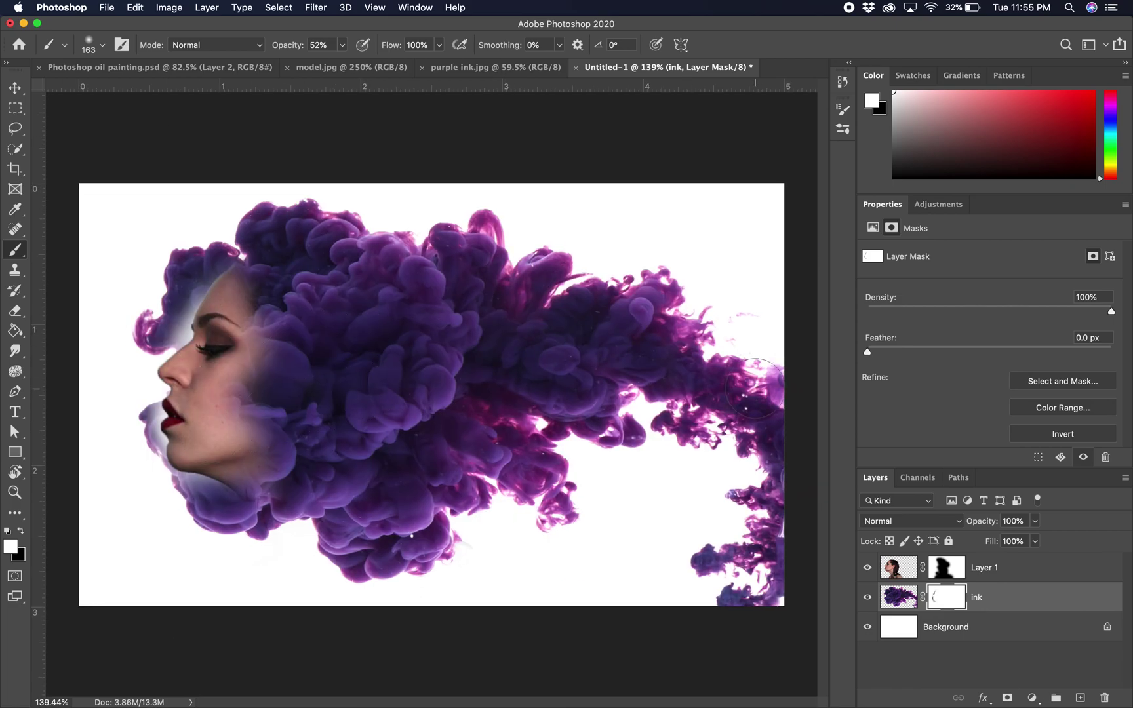
Step: Add a Vibrance adjustment layer above Layer 1
{"action": "left_click", "coordinate": [1053, 569]}
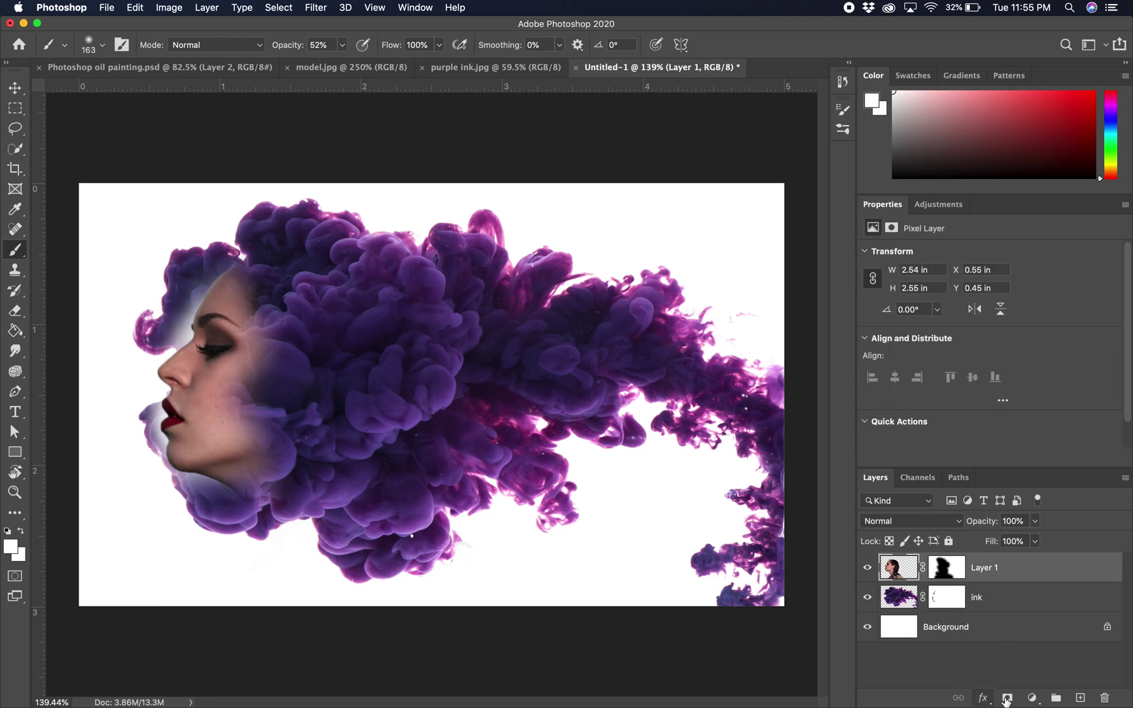
{"action": "left_click", "coordinate": [1033, 698]}
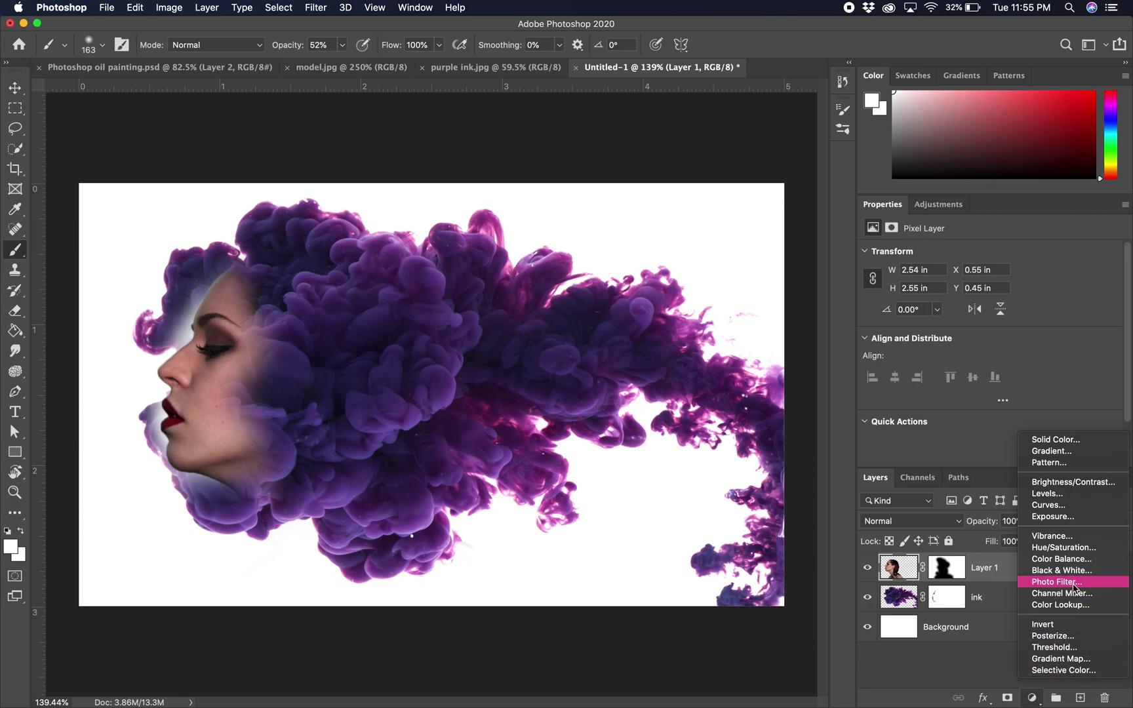
{"action": "left_click", "coordinate": [1062, 541]}
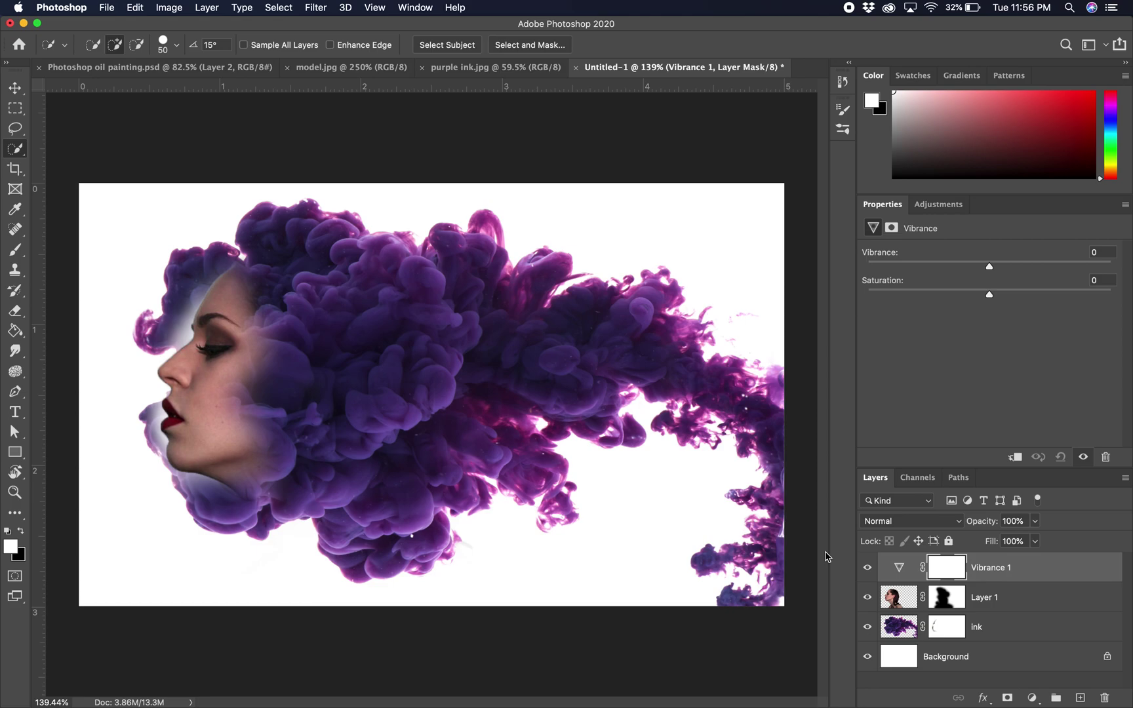
Step: Quick-select the model's face on Layer 1, and trim the selection with the Lasso to exclude the area behind the cheek and the neck
{"action": "left_click", "coordinate": [893, 598]}
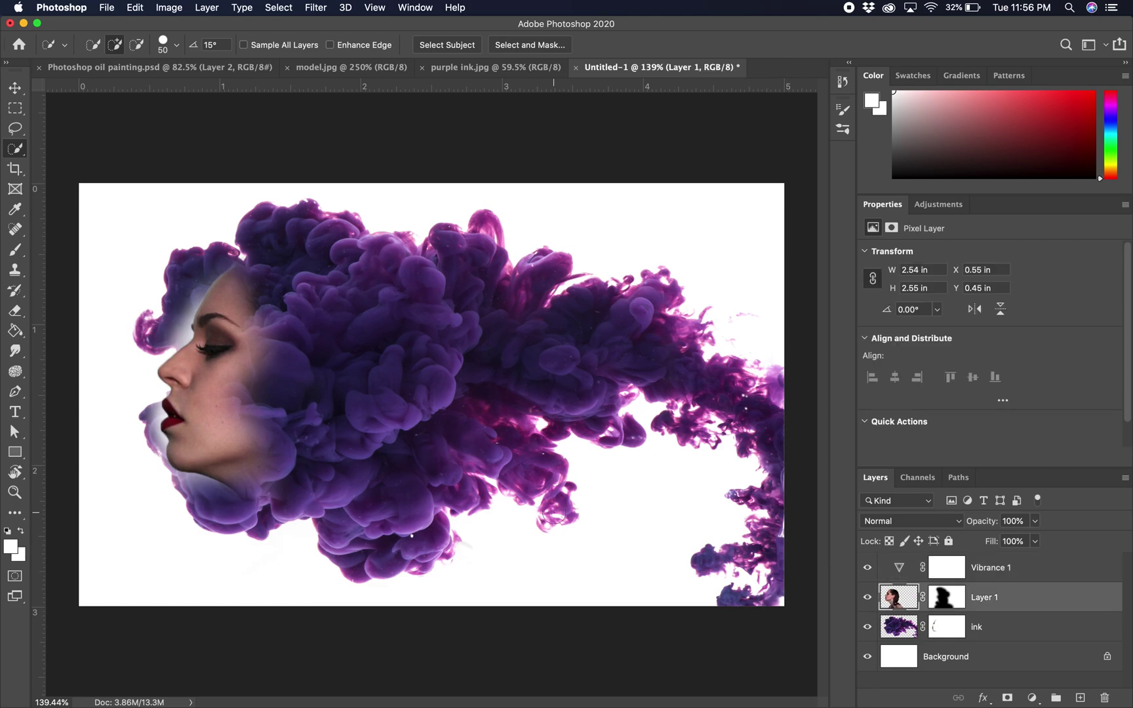
{"action": "mouse_move", "coordinate": [224, 303]}
{"action": "left_mouse_down"}
{"action": "mouse_move", "coordinate": [213, 399]}
{"action": "mouse_move", "coordinate": [262, 538]}
{"action": "mouse_move", "coordinate": [281, 422]}
{"action": "left_mouse_up"}
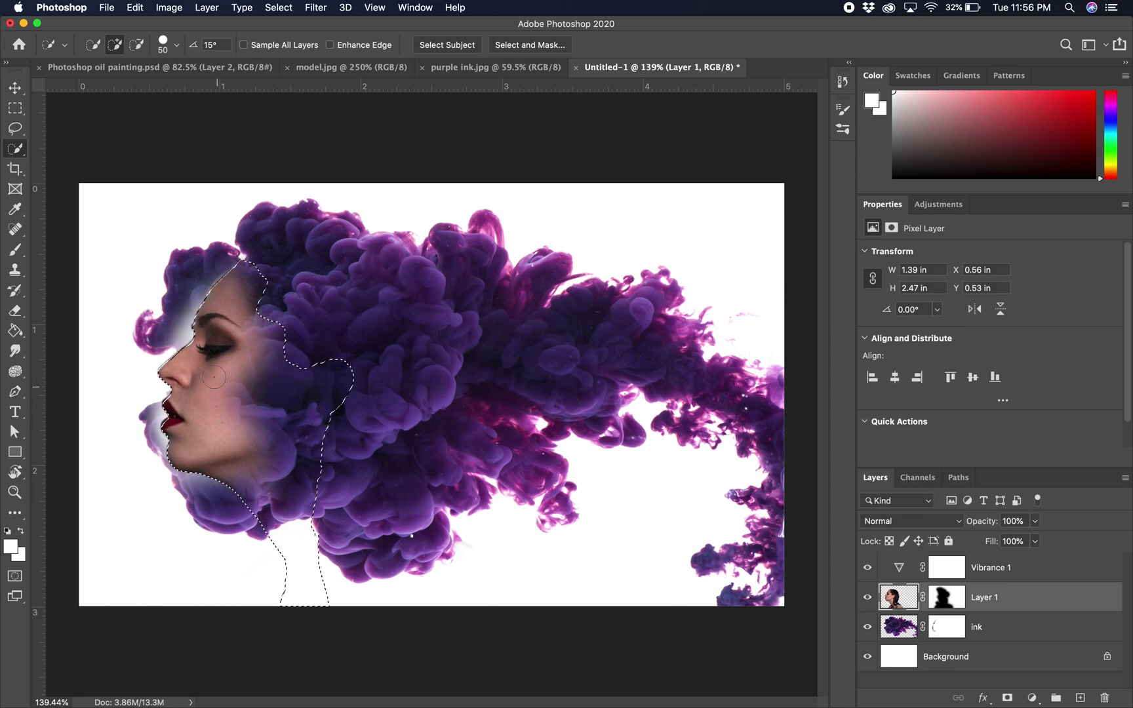
{"action": "left_click", "coordinate": [15, 129]}
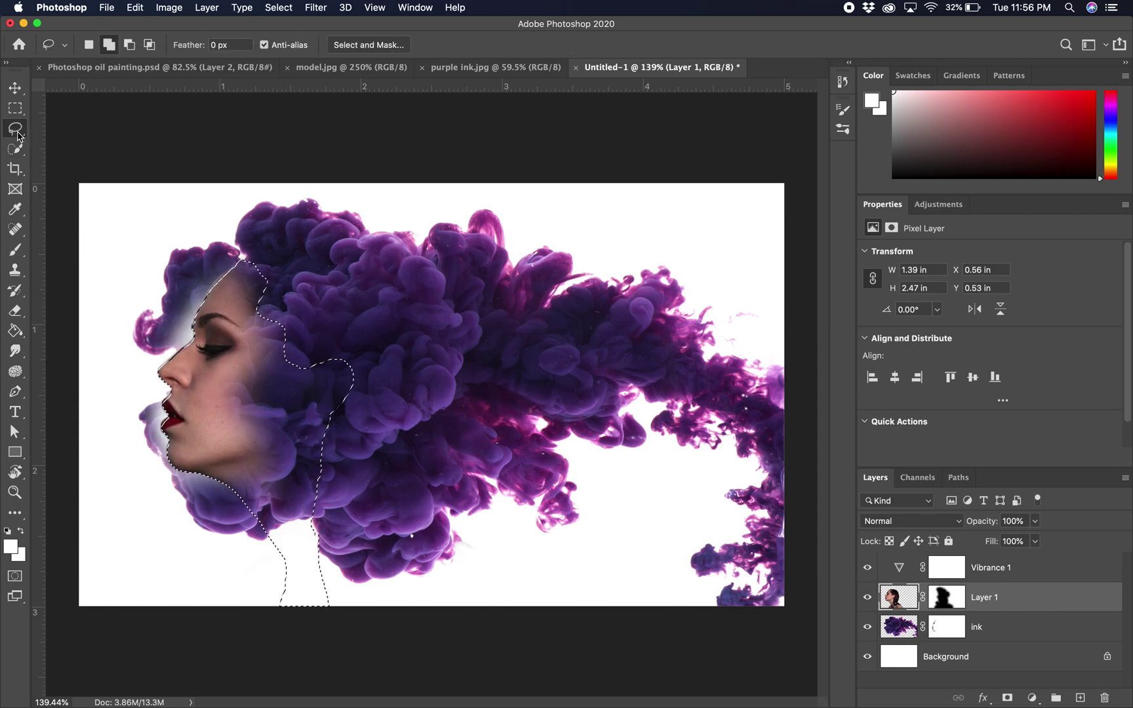
{"action": "mouse_move", "coordinate": [264, 250]}
{"action": "left_mouse_down"}
{"action": "mouse_move", "coordinate": [255, 311]}
{"action": "mouse_move", "coordinate": [284, 346]}
{"action": "mouse_move", "coordinate": [296, 384]}
{"action": "mouse_move", "coordinate": [285, 451]}
{"action": "mouse_move", "coordinate": [247, 468]}
{"action": "left_mouse_up"}
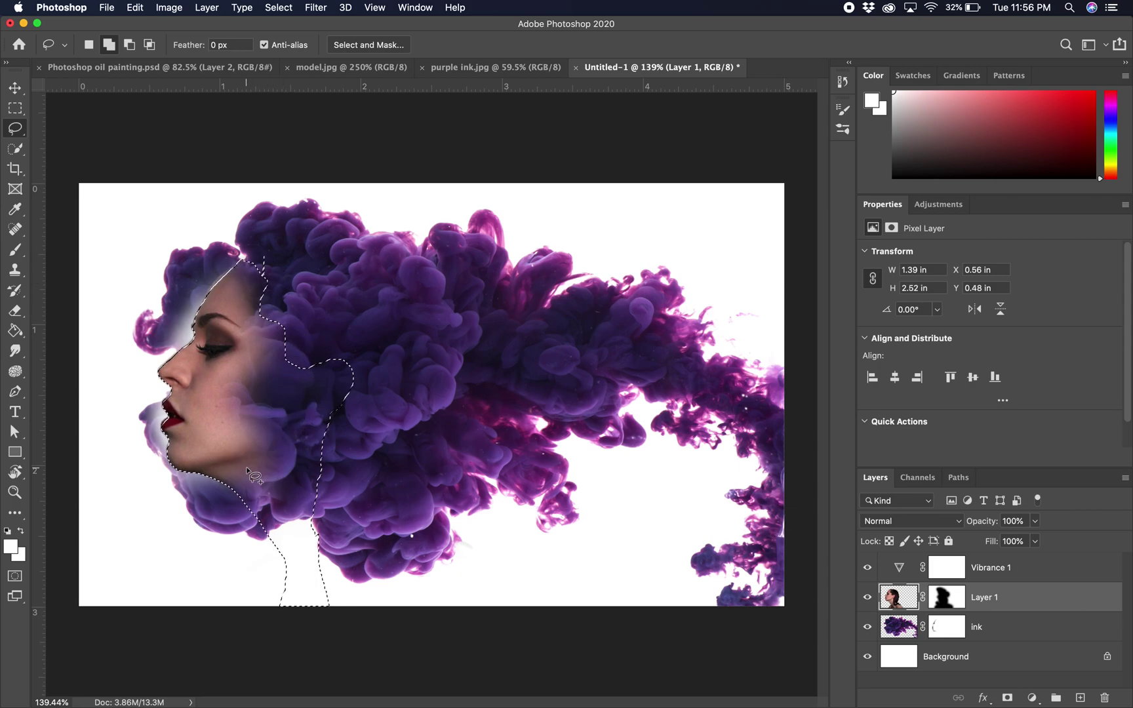
{"action": "key", "text": "alt"}
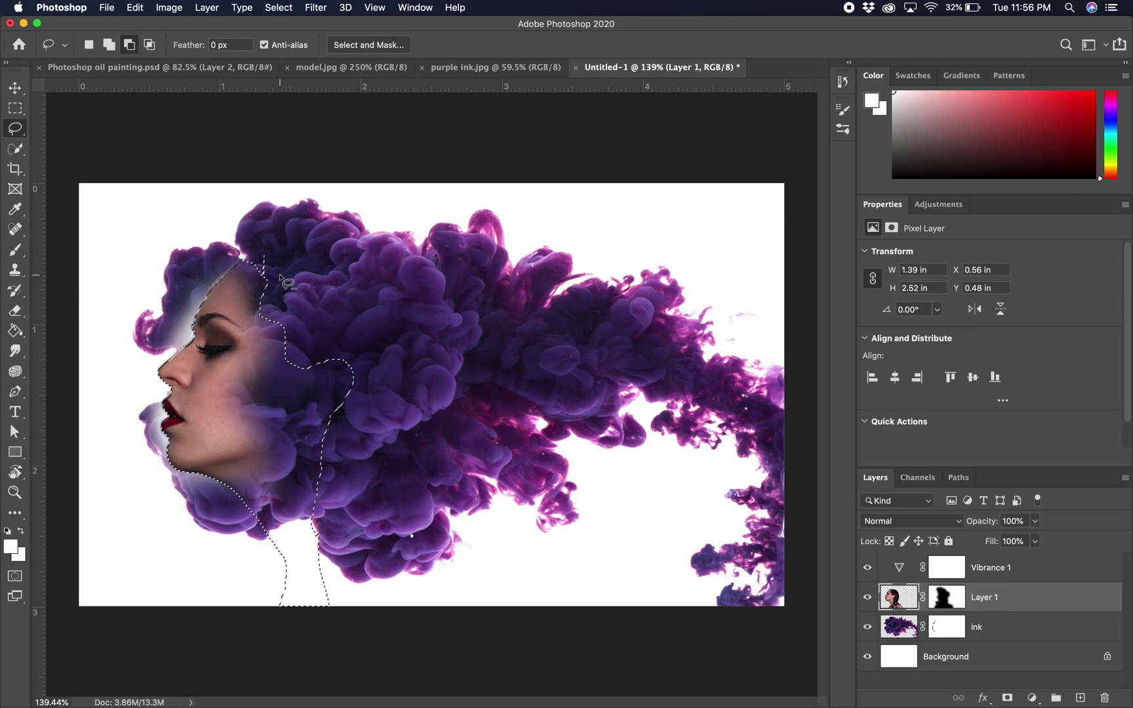
{"action": "mouse_move", "coordinate": [283, 267]}
{"action": "left_mouse_down"}
{"action": "mouse_move", "coordinate": [269, 246]}
{"action": "mouse_move", "coordinate": [253, 280]}
{"action": "left_mouse_up"}
{"action": "left_click_drag", "start_coordinate": [269, 341], "coordinate": [247, 444]}
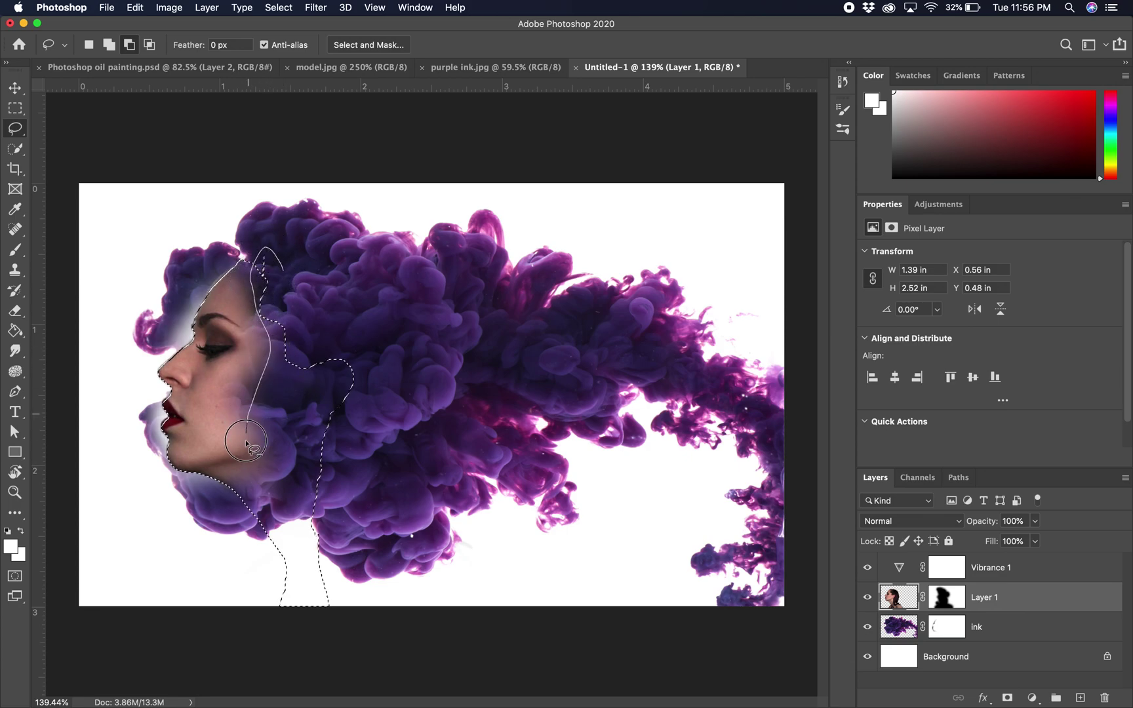
{"action": "mouse_move", "coordinate": [222, 502]}
{"action": "left_mouse_down"}
{"action": "mouse_move", "coordinate": [260, 576]}
{"action": "mouse_move", "coordinate": [315, 578]}
{"action": "mouse_move", "coordinate": [369, 476]}
{"action": "mouse_move", "coordinate": [387, 393]}
{"action": "mouse_move", "coordinate": [309, 276]}
{"action": "left_mouse_up"}
{"action": "mouse_move", "coordinate": [326, 536]}
{"action": "left_mouse_down"}
{"action": "mouse_move", "coordinate": [272, 572]}
{"action": "mouse_move", "coordinate": [283, 629]}
{"action": "mouse_move", "coordinate": [383, 589]}
{"action": "mouse_move", "coordinate": [344, 522]}
{"action": "left_mouse_up"}
{"action": "mouse_move", "coordinate": [288, 337]}
{"action": "left_mouse_down"}
{"action": "mouse_move", "coordinate": [299, 423]}
{"action": "mouse_move", "coordinate": [244, 484]}
{"action": "left_mouse_up"}
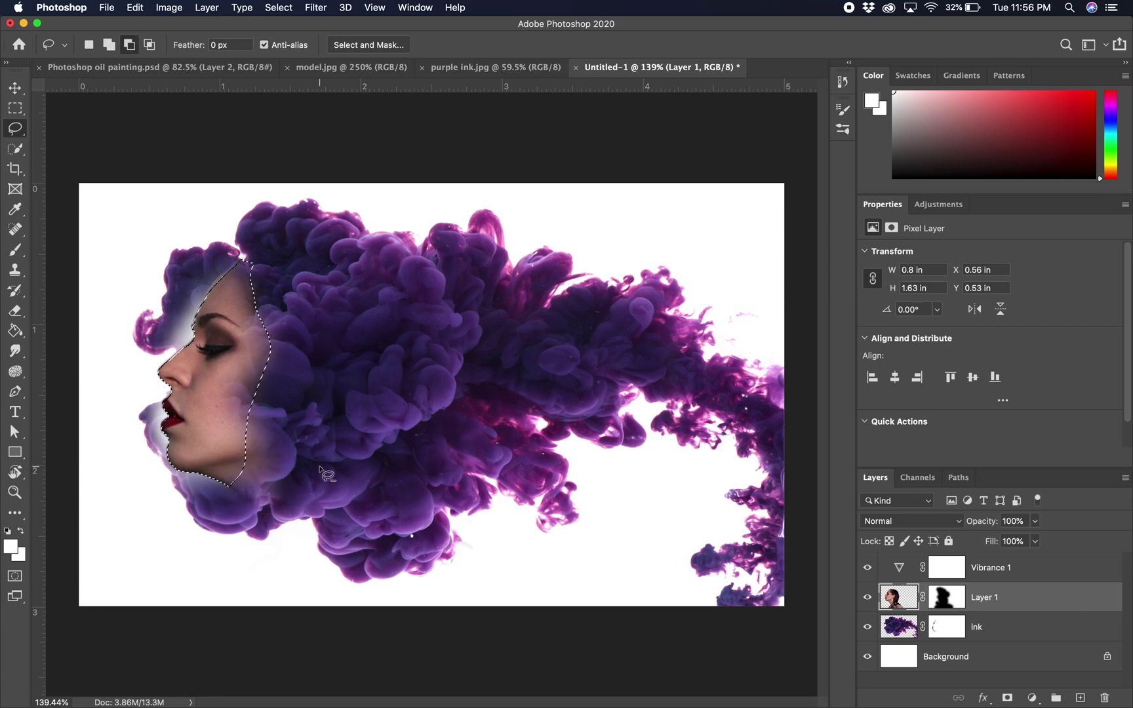
{"action": "key", "text": "shift"}
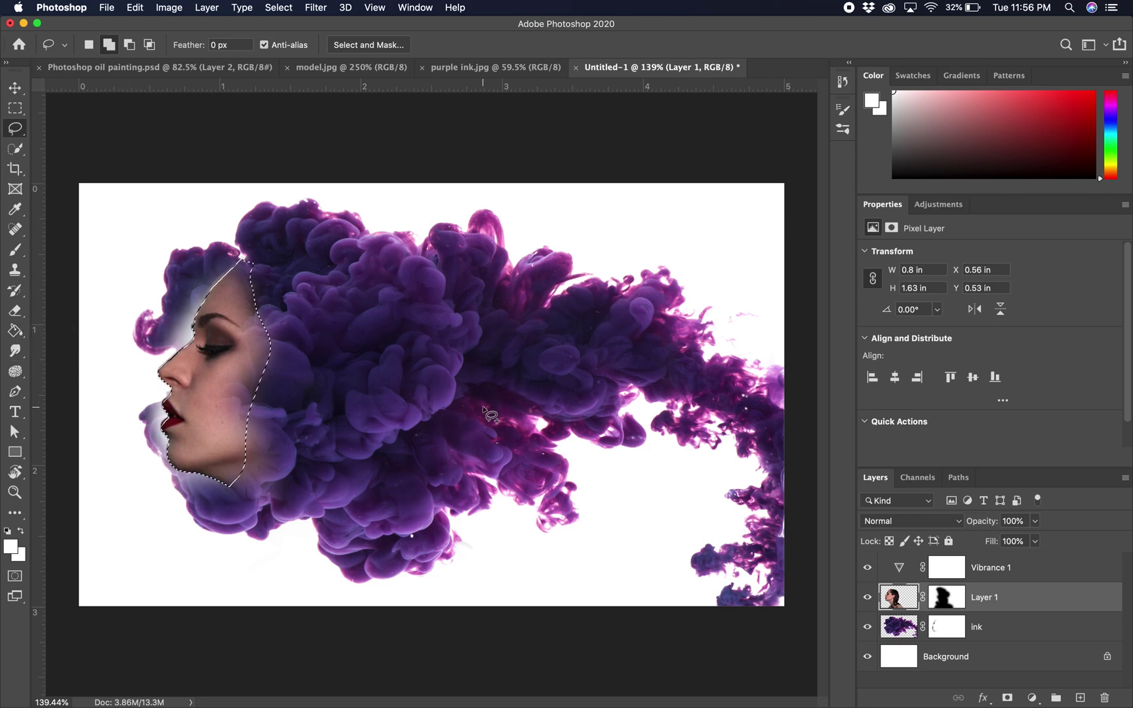
Step: Limit the Vibrance 1 layer mask to the face by filling the selection with black, deselecting and inverting the mask
{"action": "left_click", "coordinate": [954, 570]}
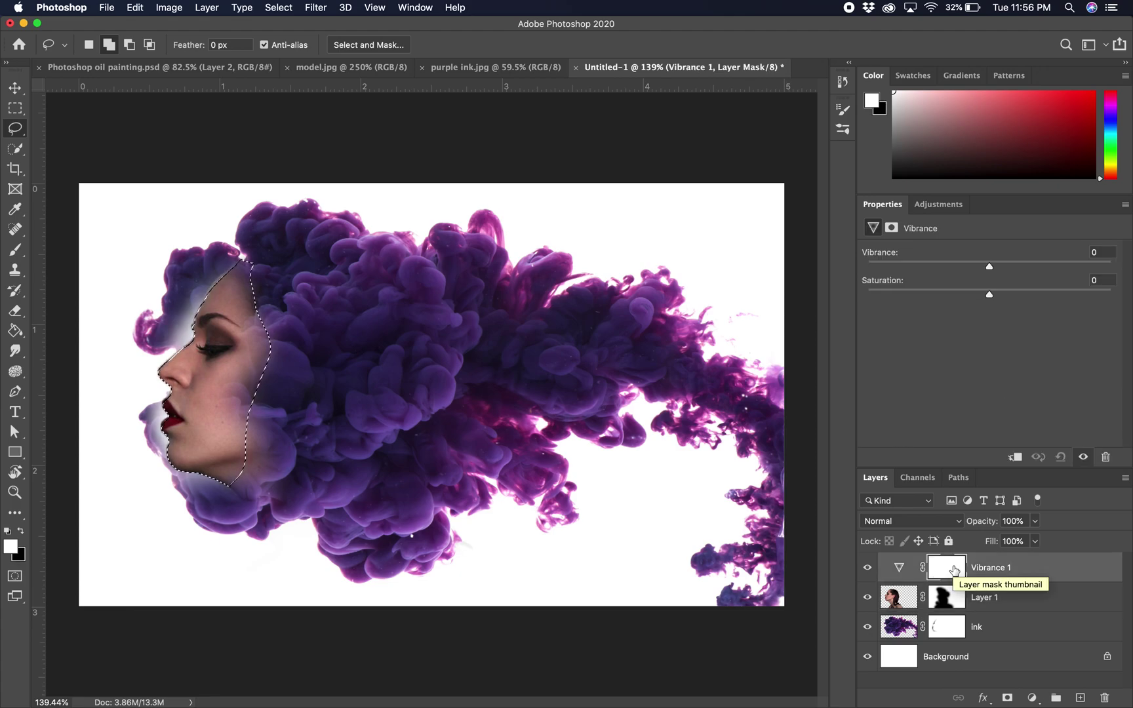
{"action": "left_click", "coordinate": [954, 569]}
{"action": "key", "text": "Delete"}
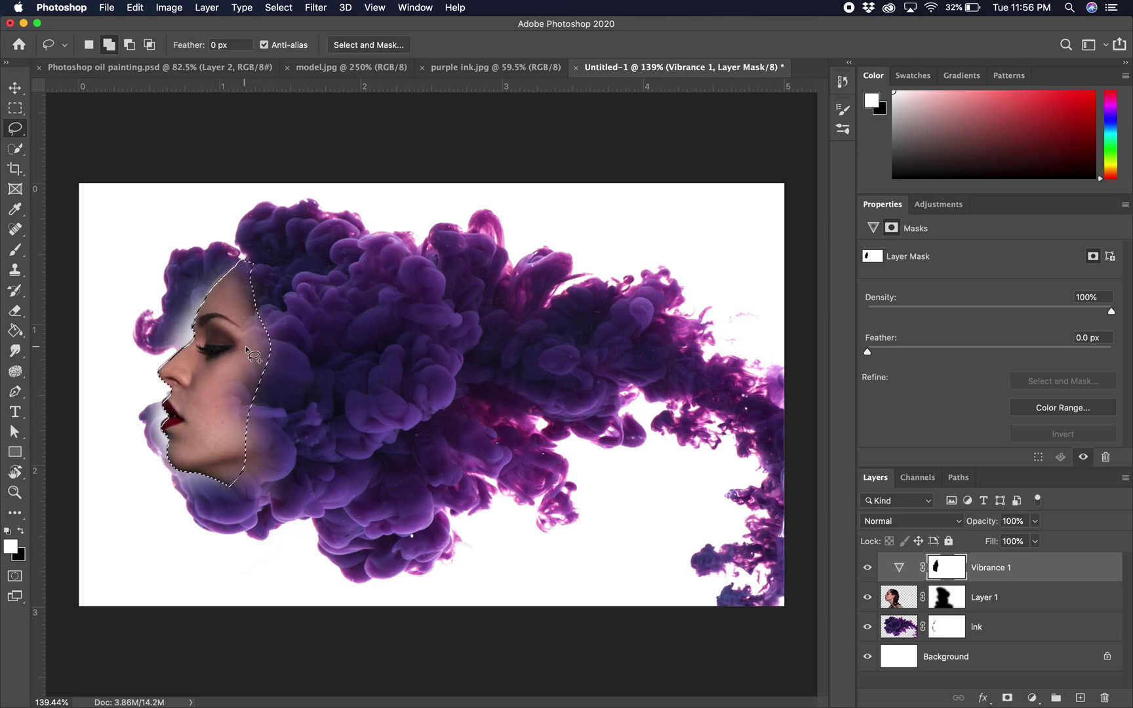
{"action": "key", "text": "super+d"}
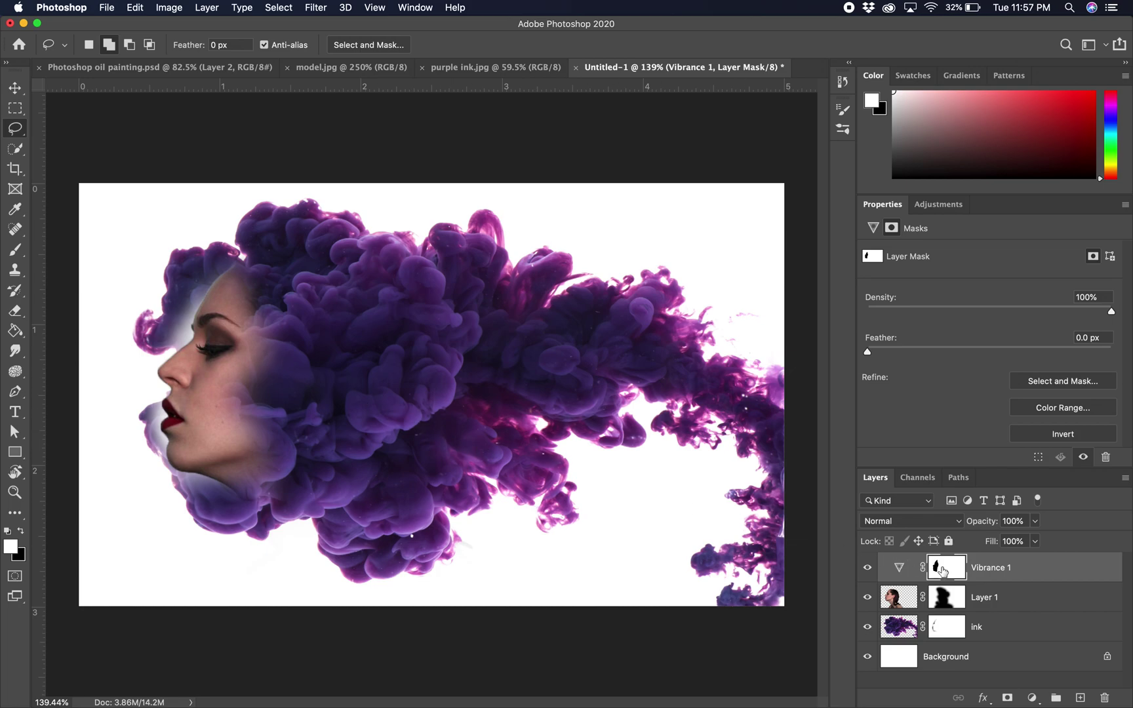
{"action": "key", "text": "super+i"}
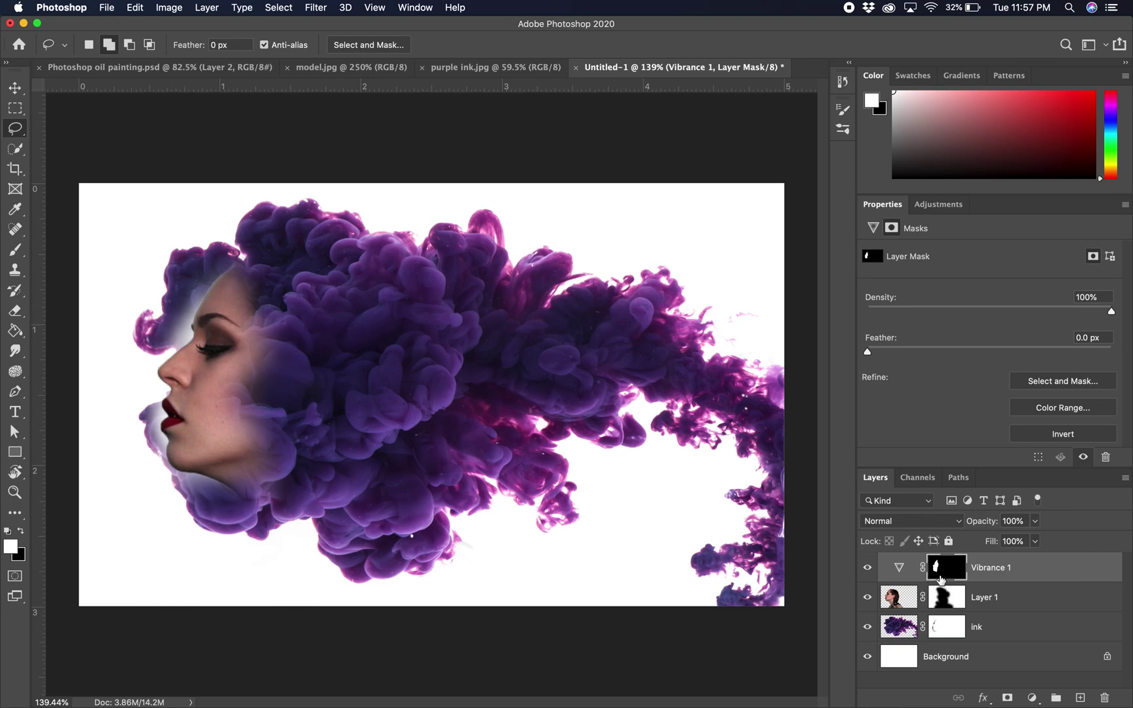
Step: Set the Vibrance 1 adjustment to Vibrance +35 and Saturation +5, and deselect the layer with the Move tool
{"action": "left_click", "coordinate": [903, 571]}
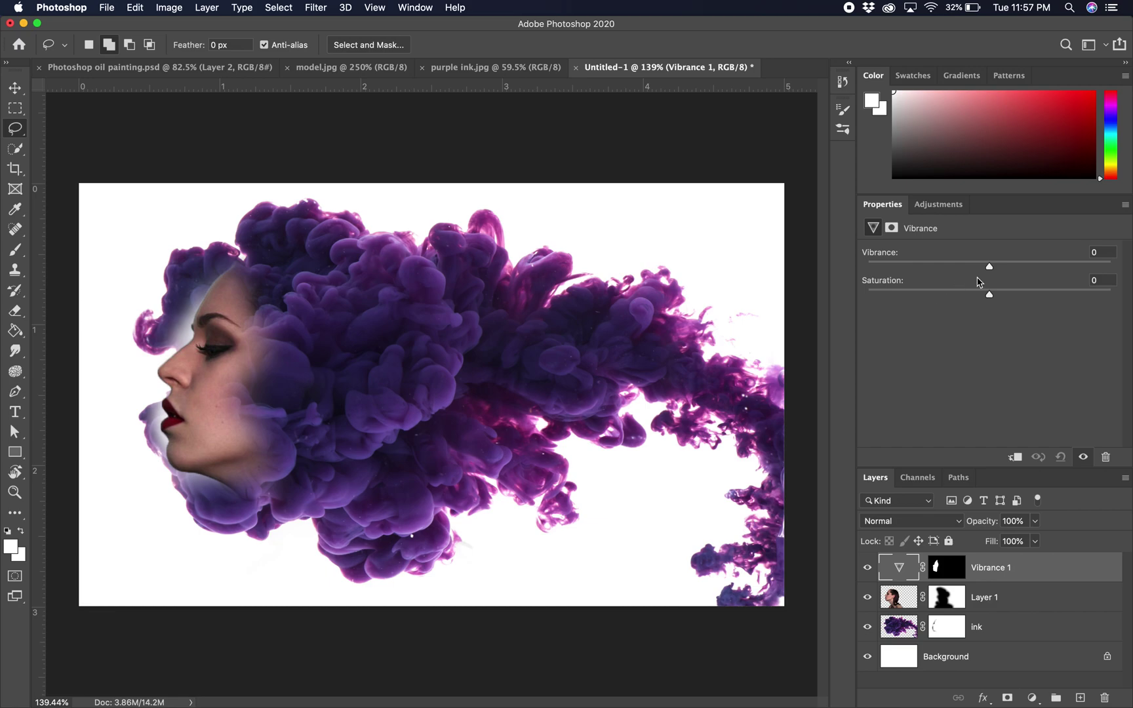
{"action": "left_click", "coordinate": [876, 283]}
{"action": "left_click_drag", "start_coordinate": [990, 269], "coordinate": [882, 275]}
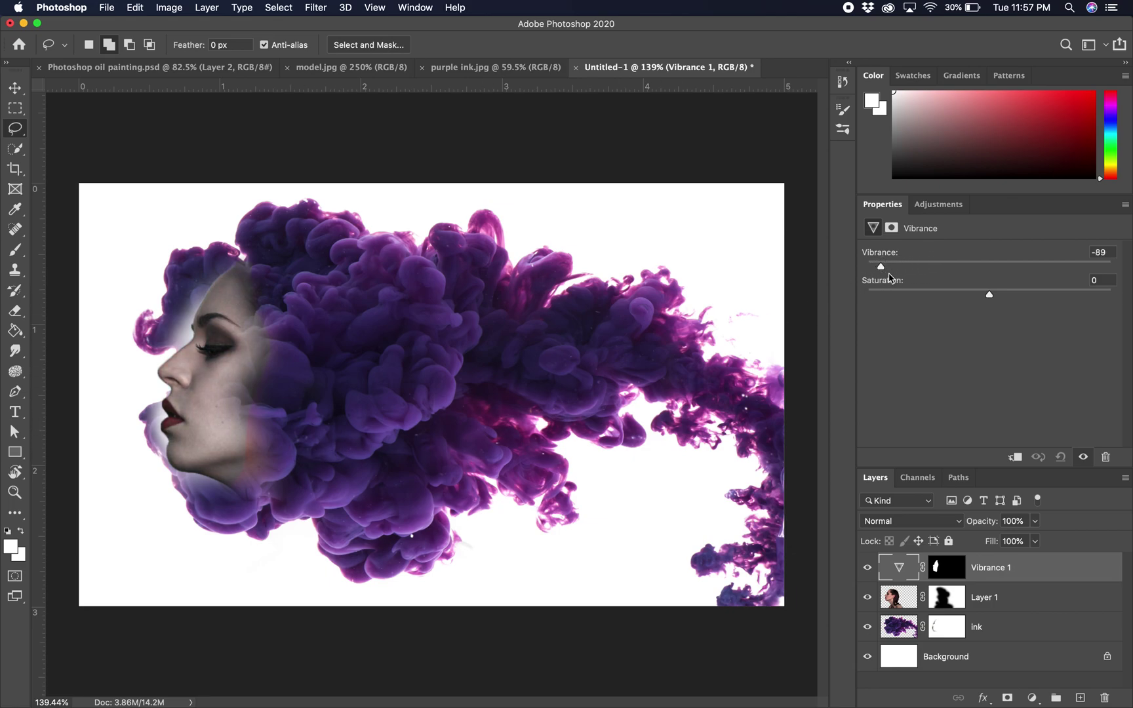
{"action": "left_click_drag", "start_coordinate": [881, 268], "coordinate": [1033, 267]}
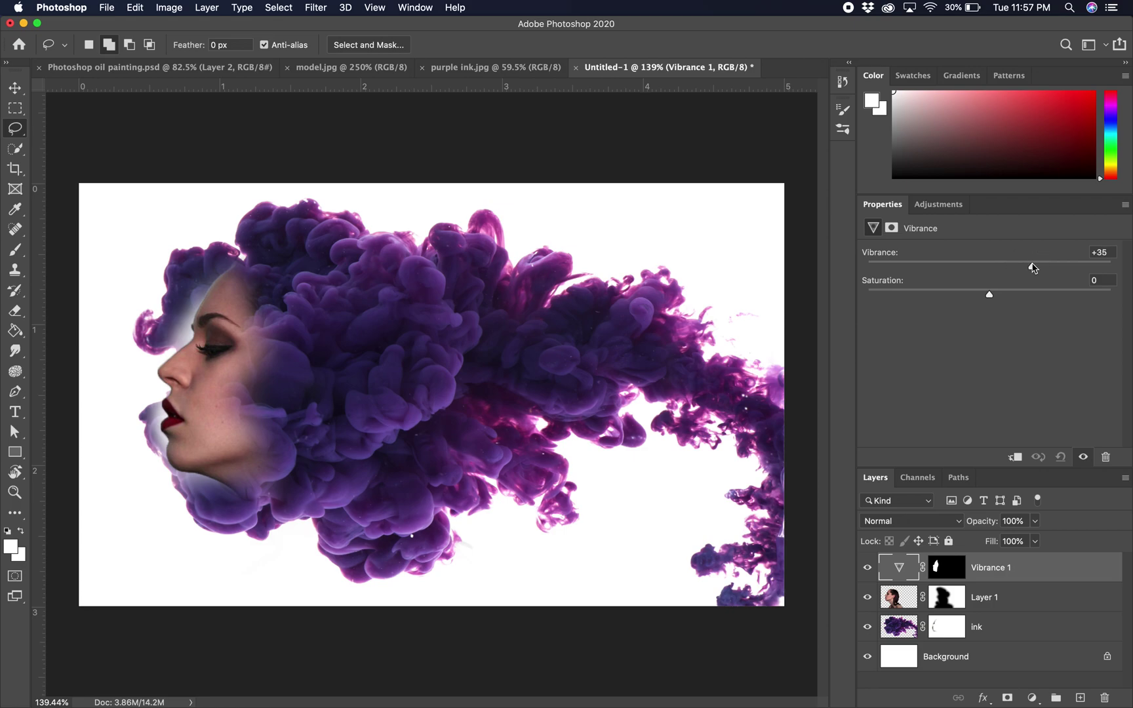
{"action": "left_click_drag", "start_coordinate": [989, 295], "coordinate": [996, 297]}
{"action": "left_click", "coordinate": [17, 89]}
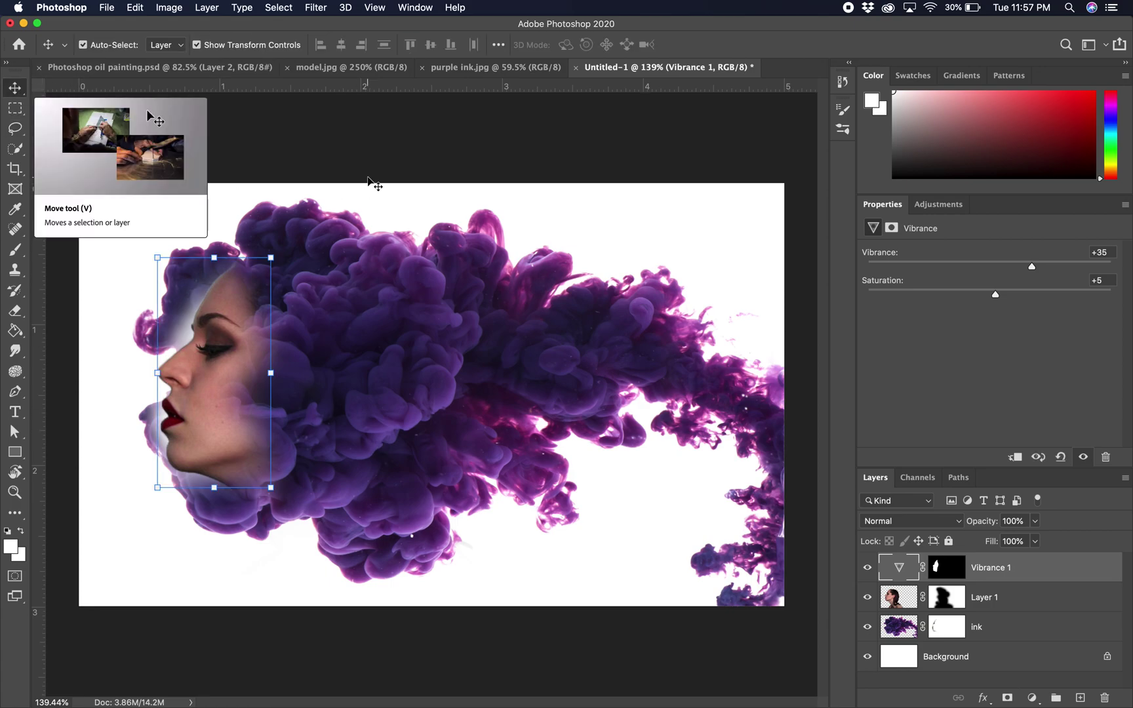
{"action": "left_click", "coordinate": [540, 117]}
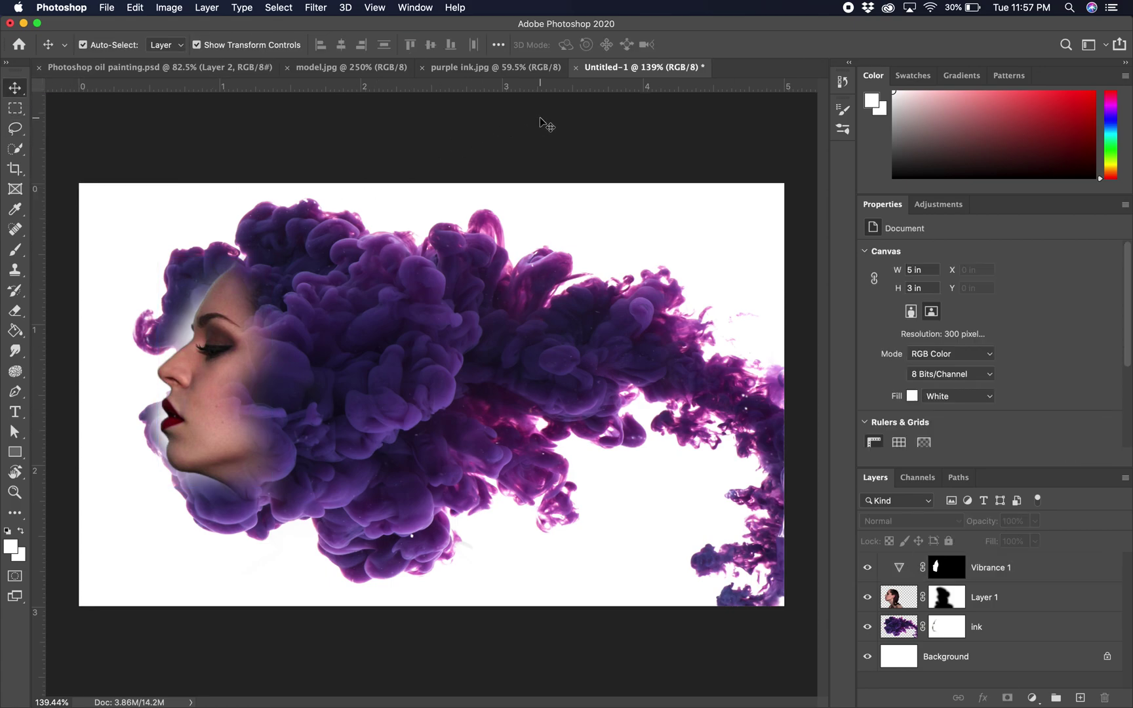